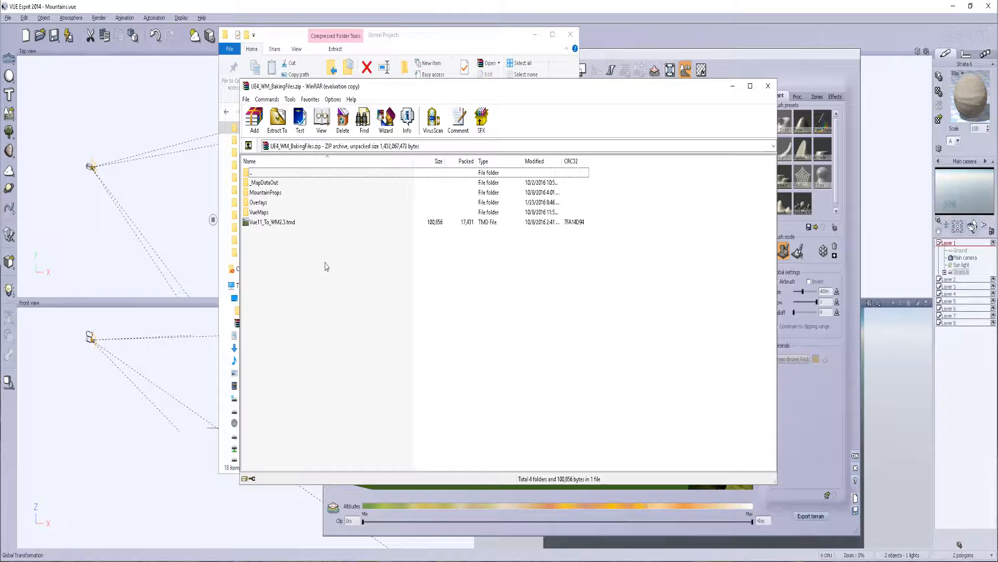
Examine the folders and the Vue11_To_WM2.3.tmd file in UE4_WM_BakingFiles.zip, including the contents of Overlays, and close the archive
left_click(276, 223)
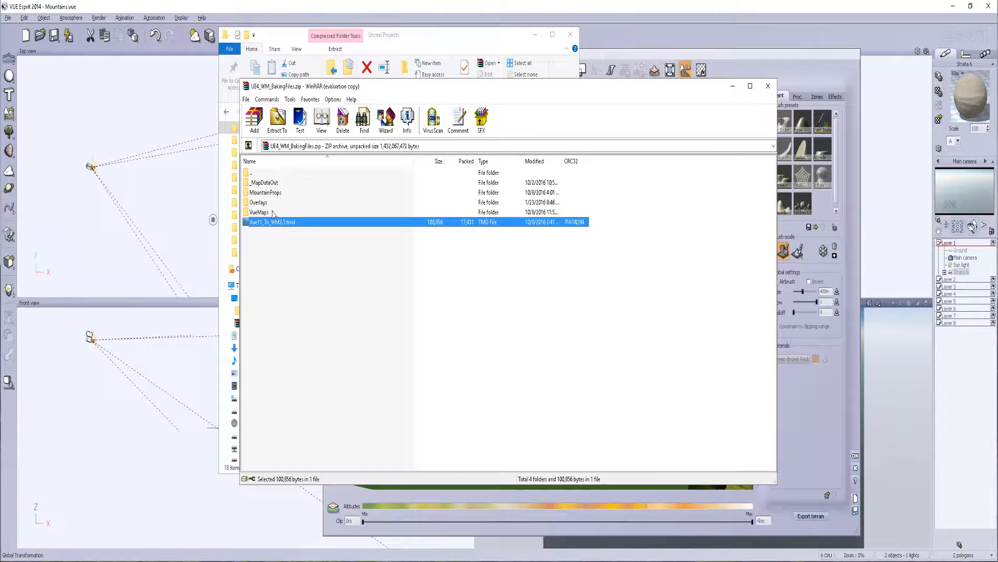
left_click(273, 213)
double_click(273, 202)
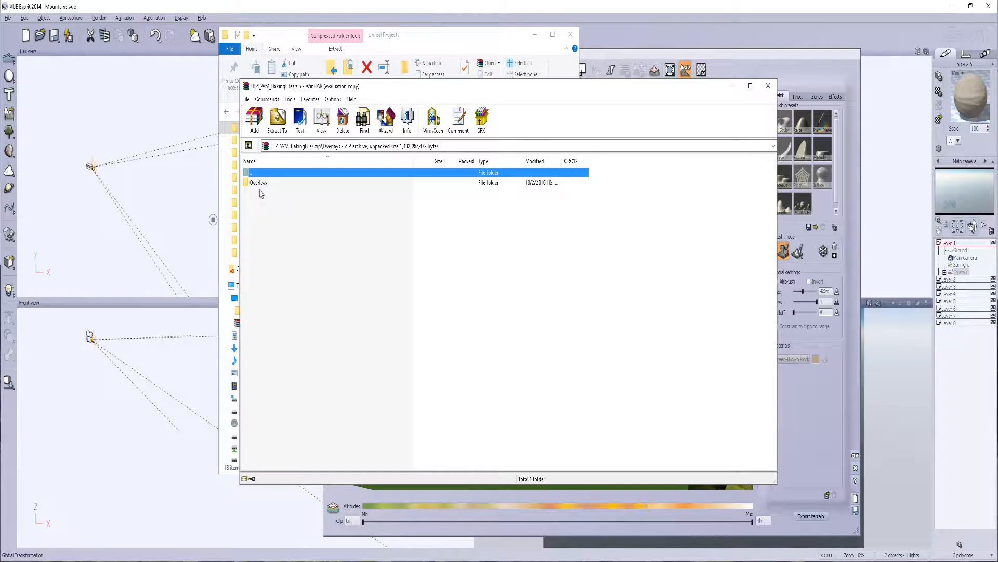
key("BackSpace")
left_click(258, 213)
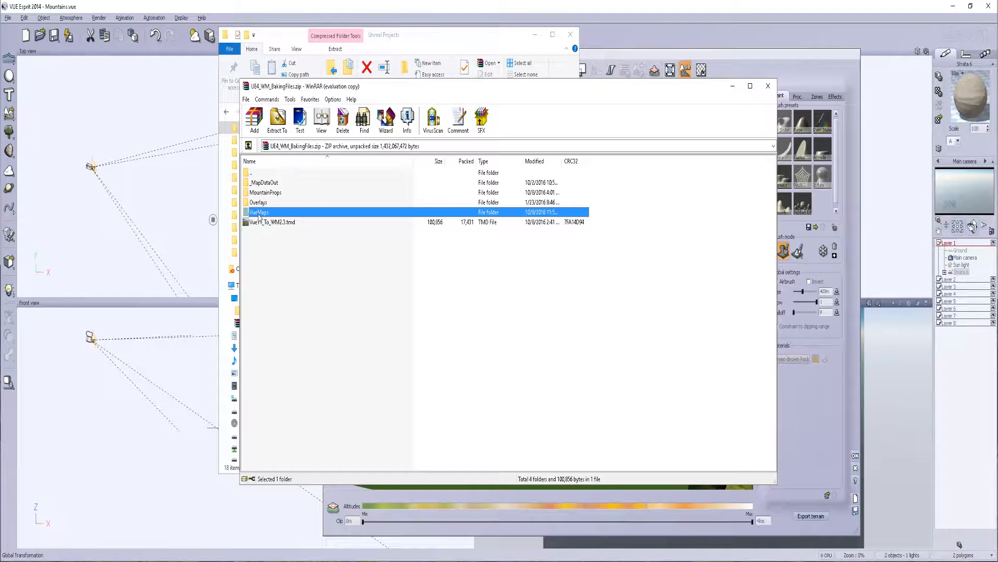
left_click(270, 206)
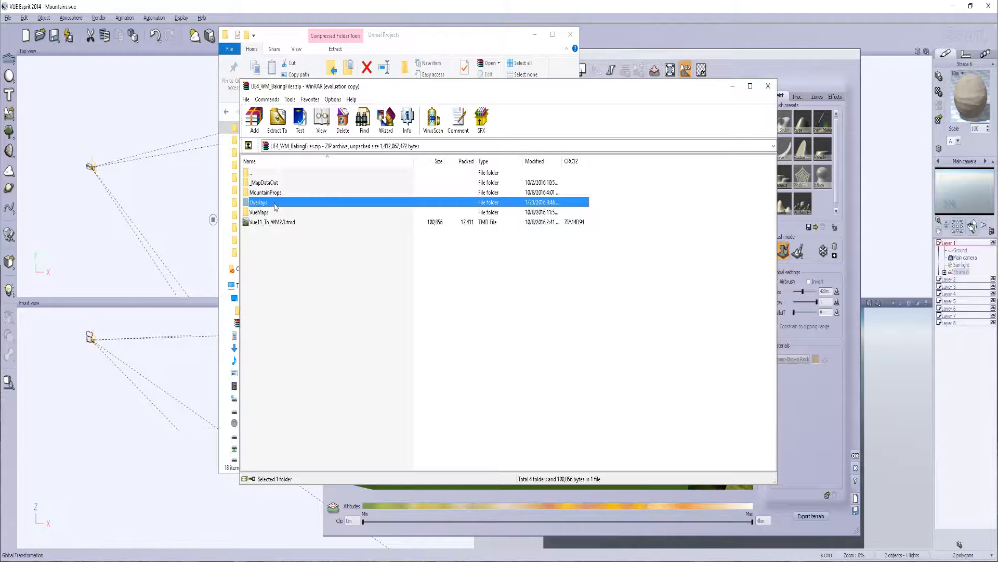
left_click(280, 185)
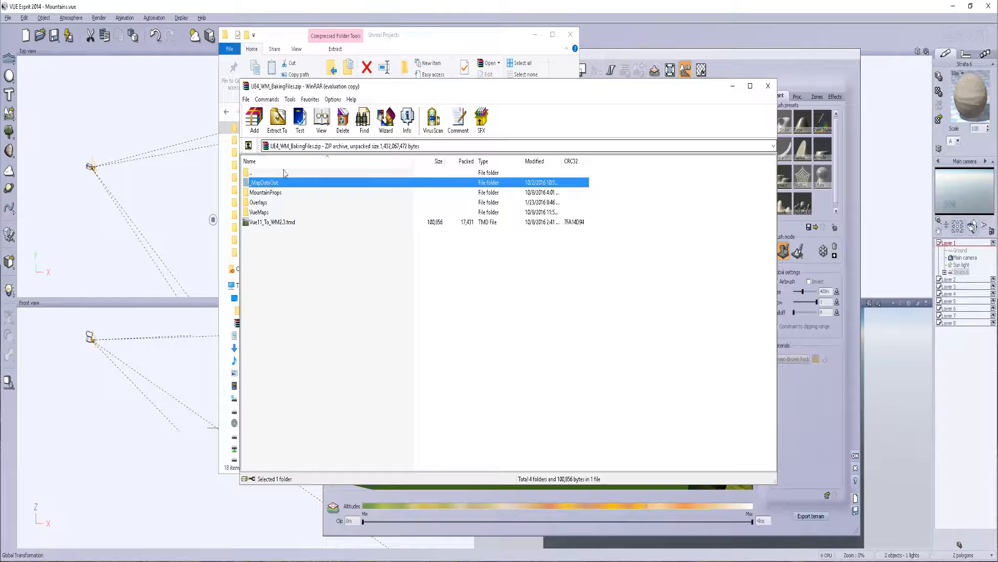
left_click(768, 86)
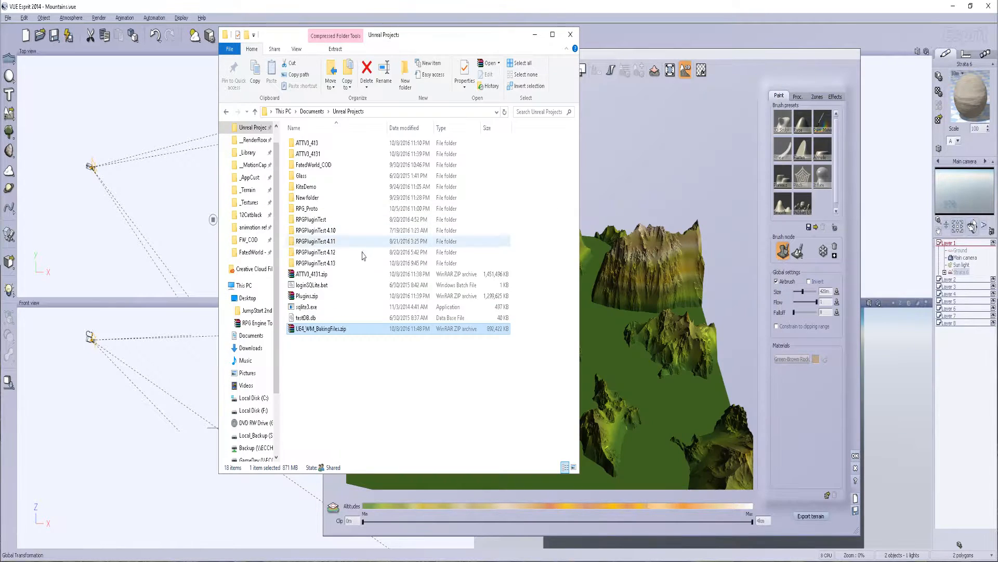
left_click(382, 411)
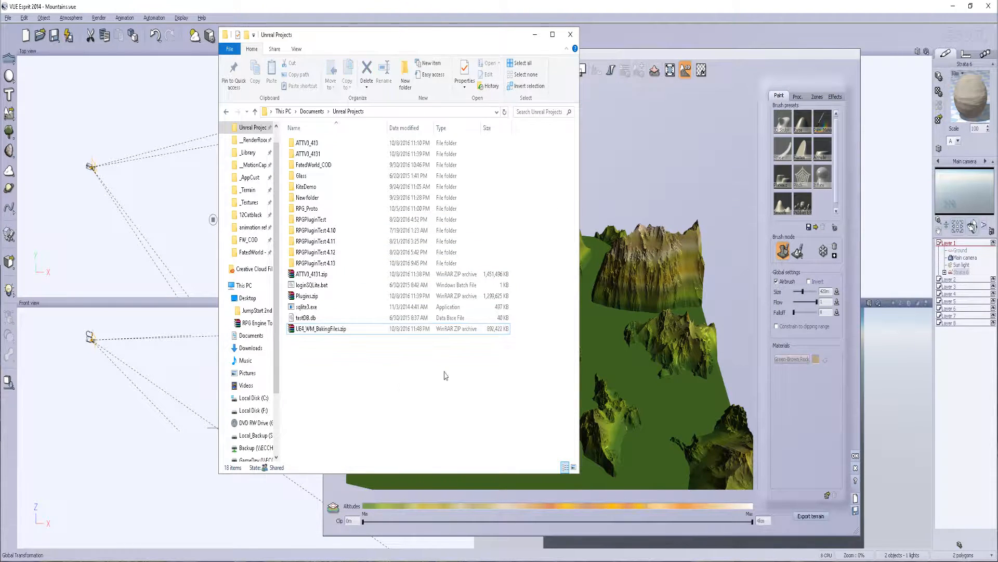
Switch to the Vue Terrain Editor and sculpt additional height onto the small mountain near the front of the terrain
left_click(632, 54)
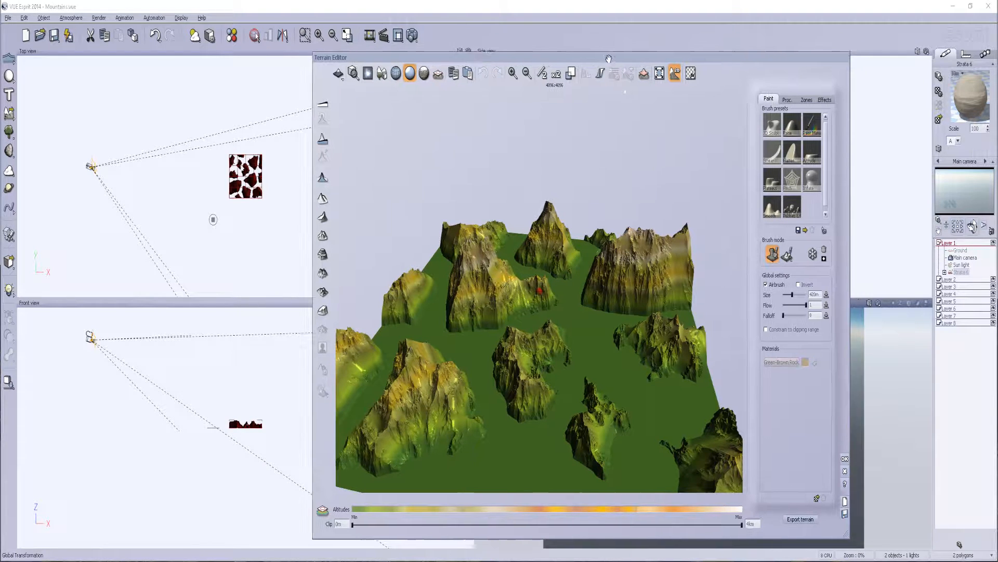
left_click_drag(618, 58, 533, 44)
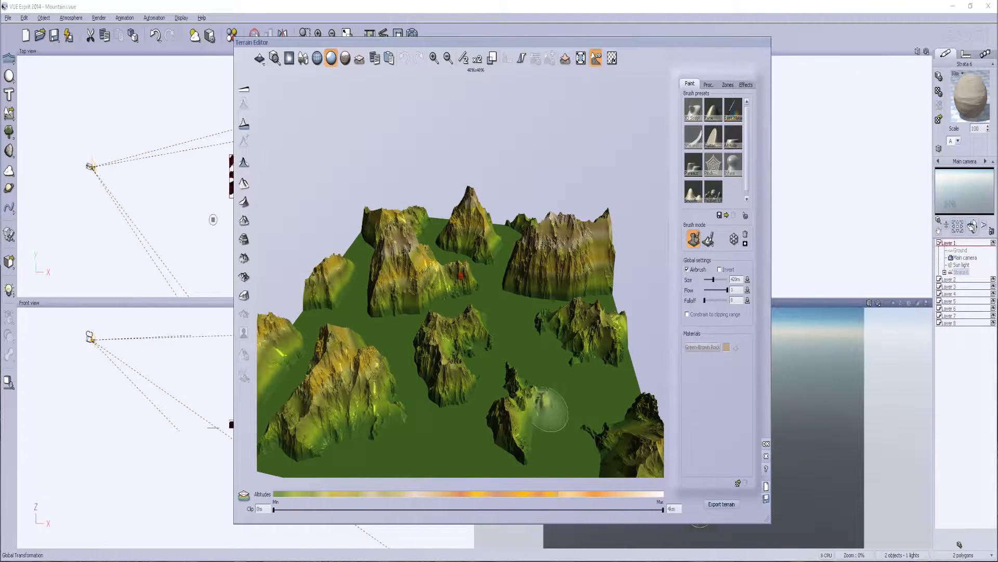
left_click_drag(546, 411, 527, 398)
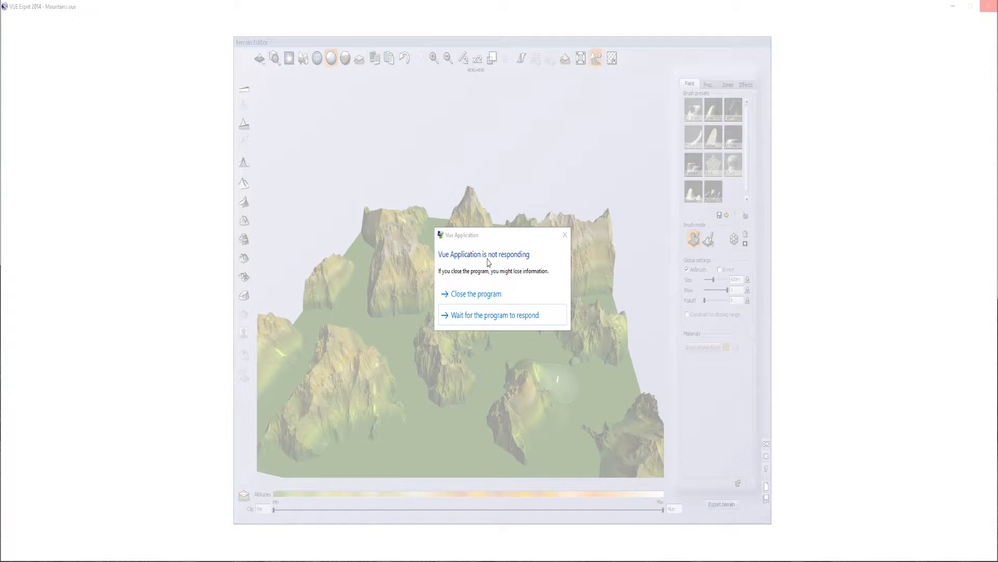
Close the unresponsive Vue application, restart it and dismiss the welcome dialog
left_click(502, 295)
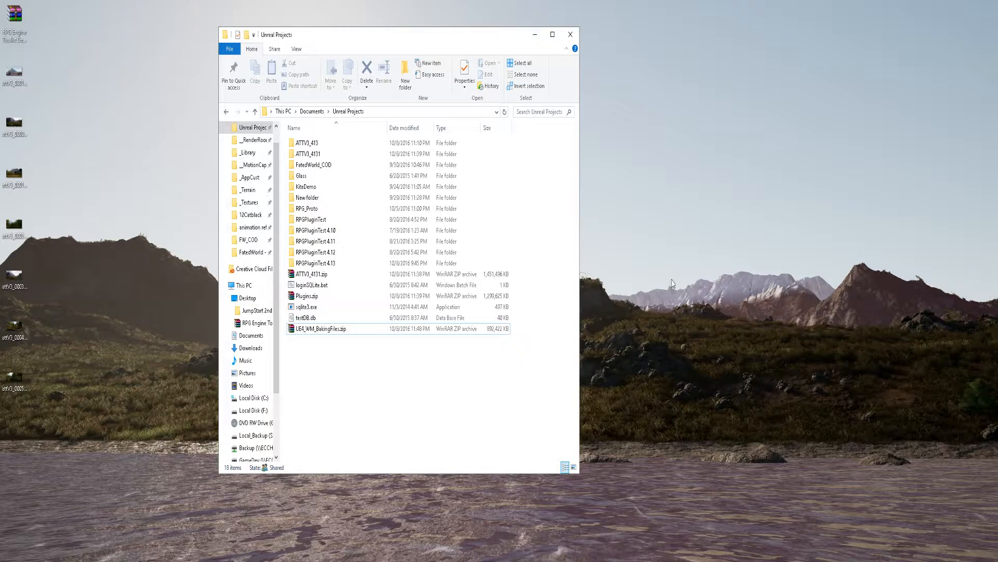
left_click(685, 274)
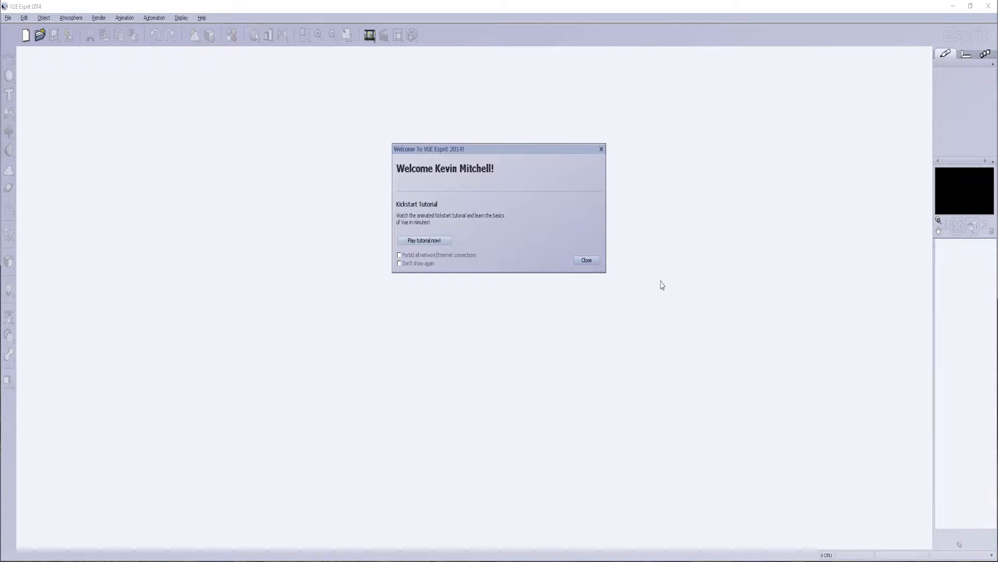
left_click(587, 260)
left_click(593, 296)
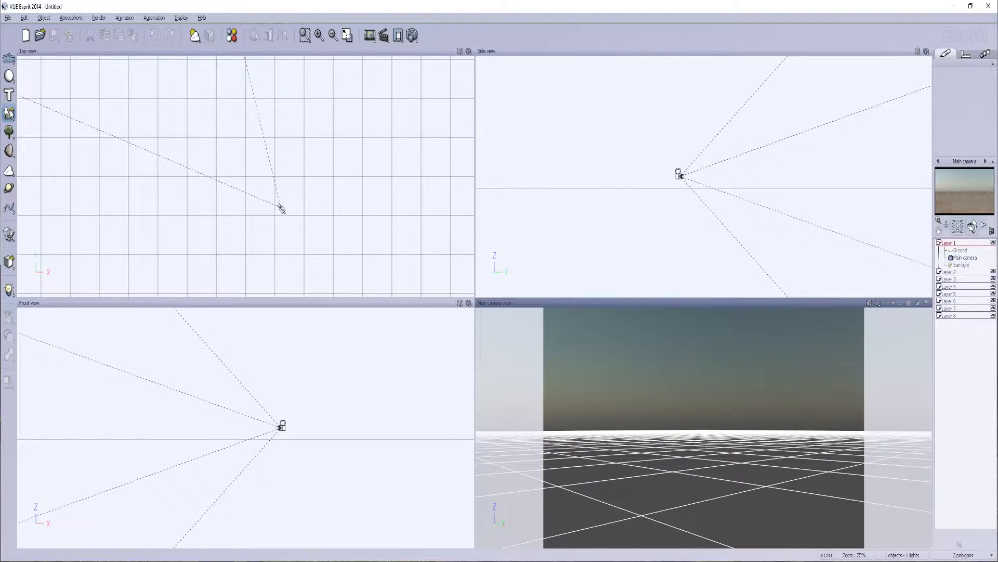
left_click(9, 112)
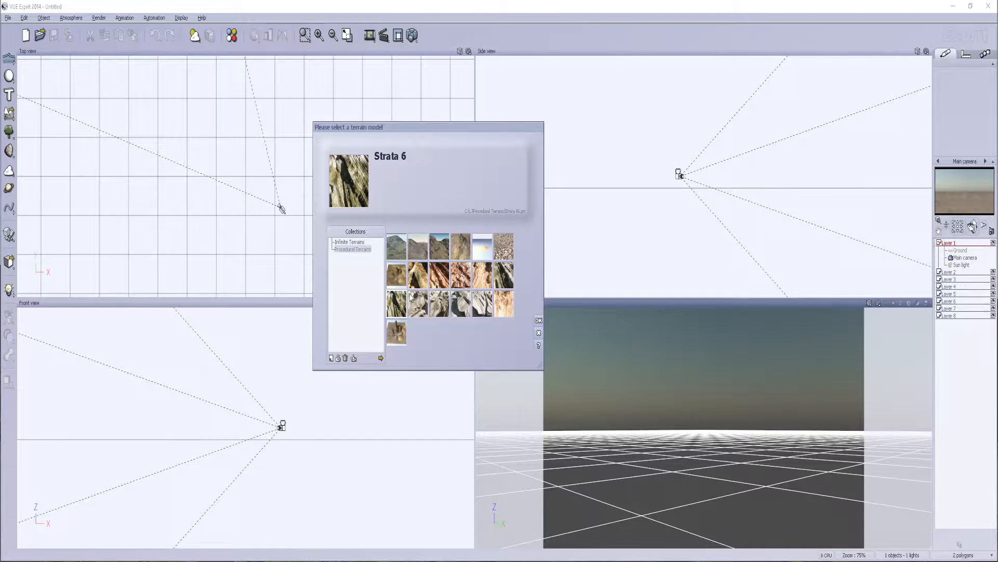
left_click(538, 332)
left_click_drag(11, 119, 53, 119)
left_click(533, 329)
Add a procedural terrain to the empty scene and open it in the Terrain Editor
left_click_drag(10, 116, 33, 122)
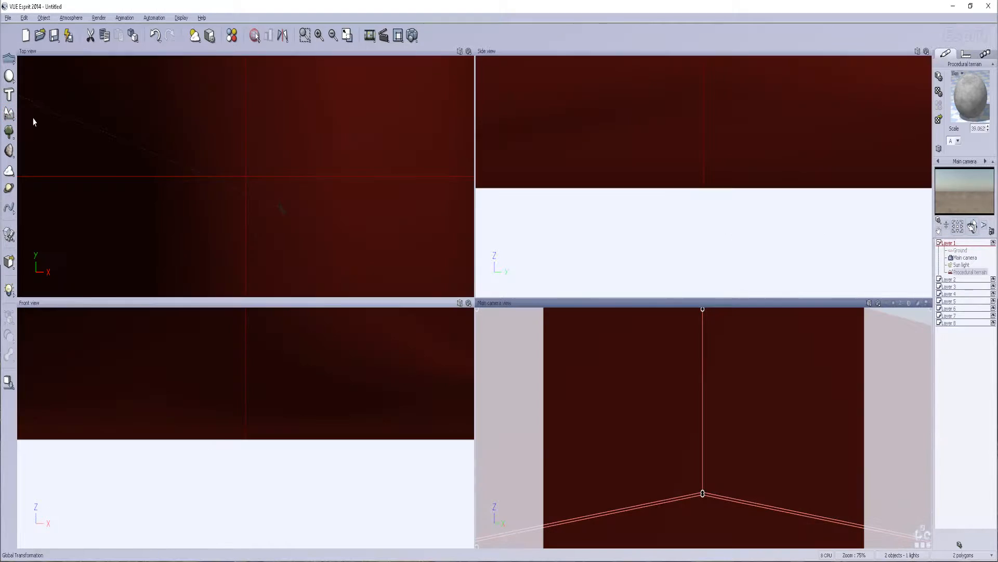
double_click(953, 273)
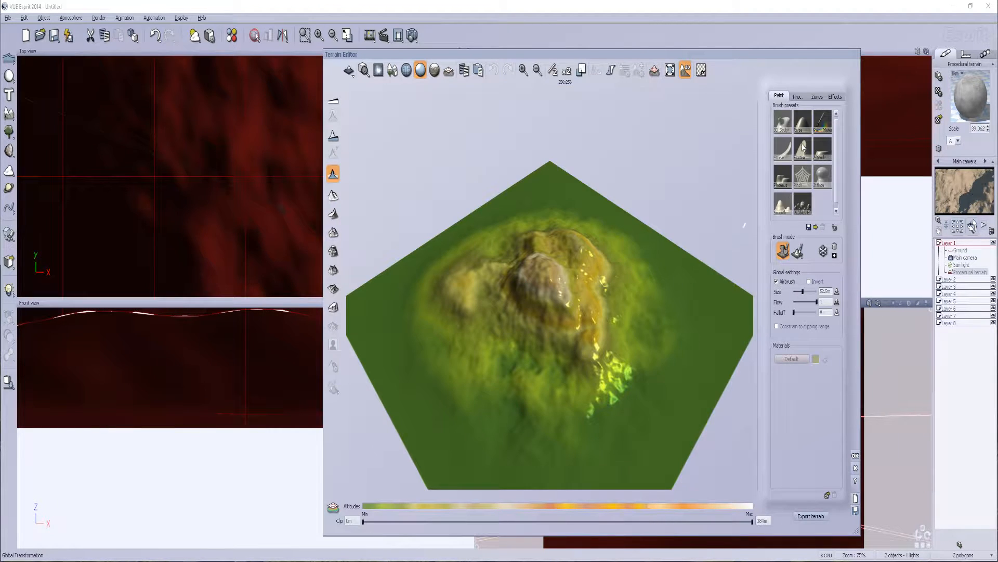
Try changing the fractal node in the terrain's altitude production function to Terrain Fractal
left_click(803, 99)
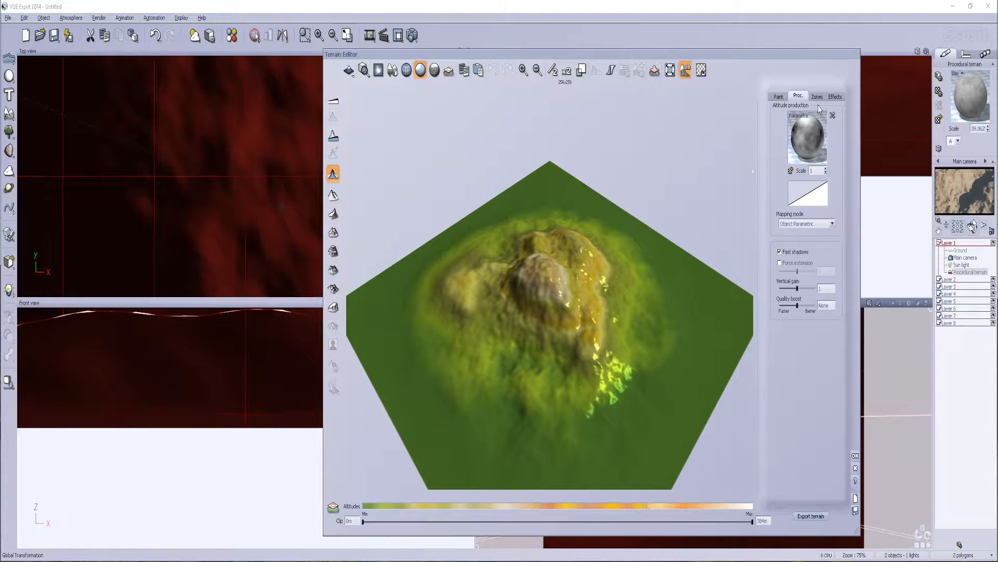
right_click(811, 131)
left_click(812, 130)
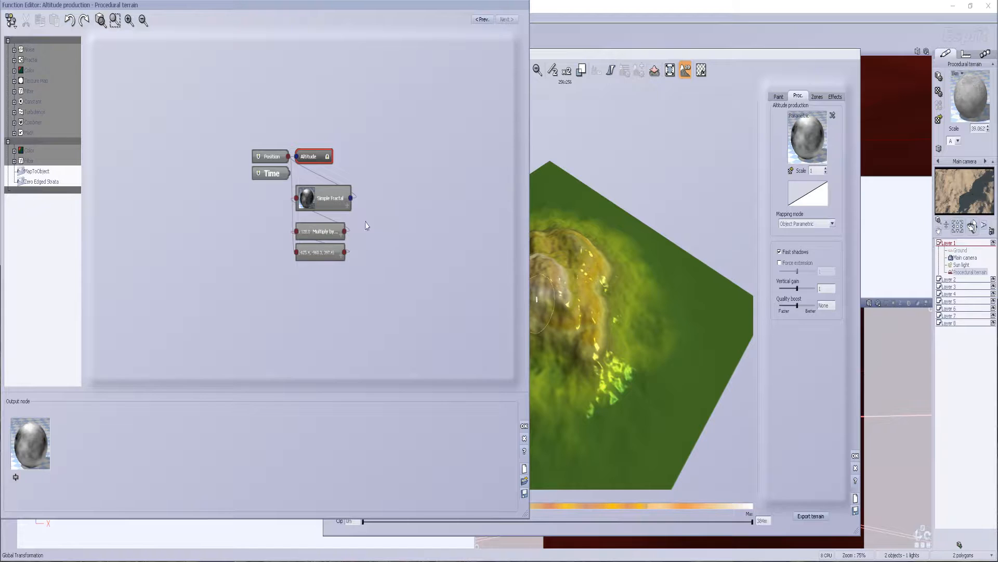
left_click(320, 196)
left_click(122, 401)
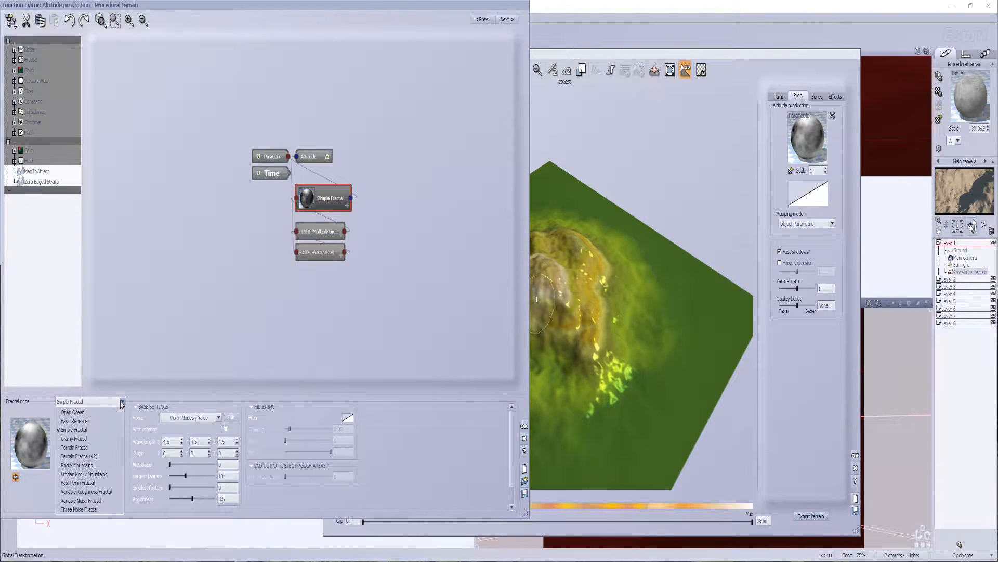
left_click(86, 448)
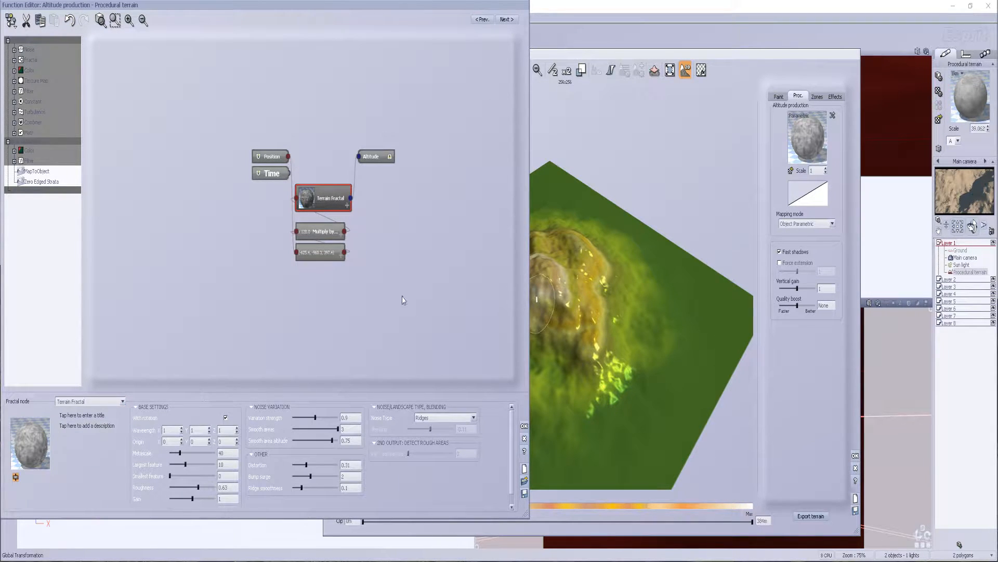
left_click(526, 440)
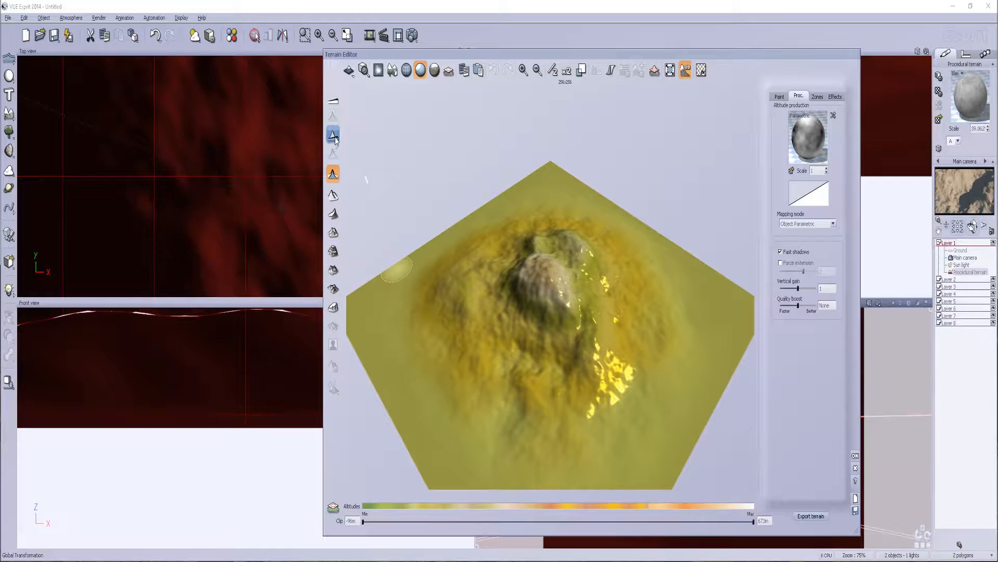
Turn off the active central mountain shape so the procedural altitudes cover the whole terrain
left_click(335, 137)
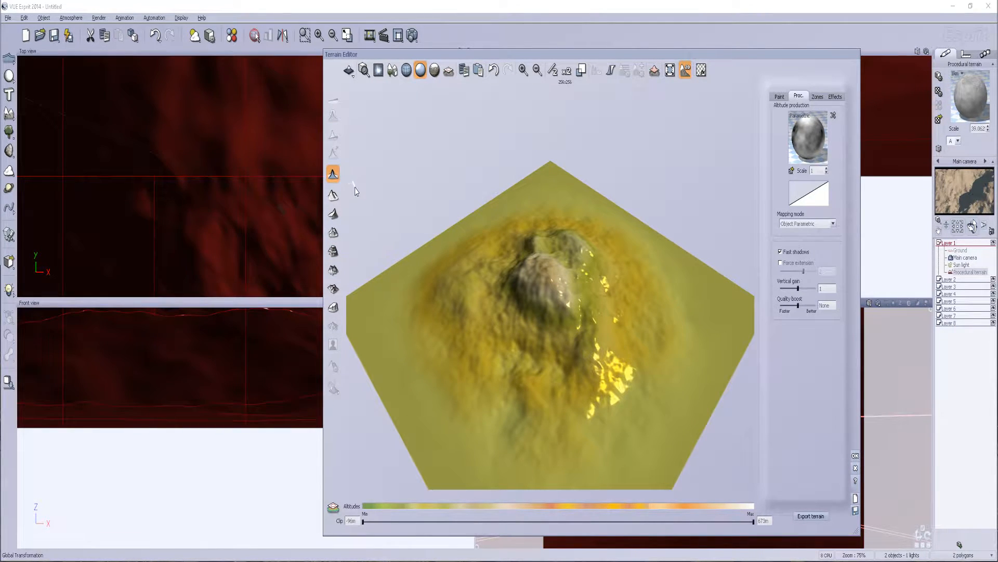
key("ctrl+z")
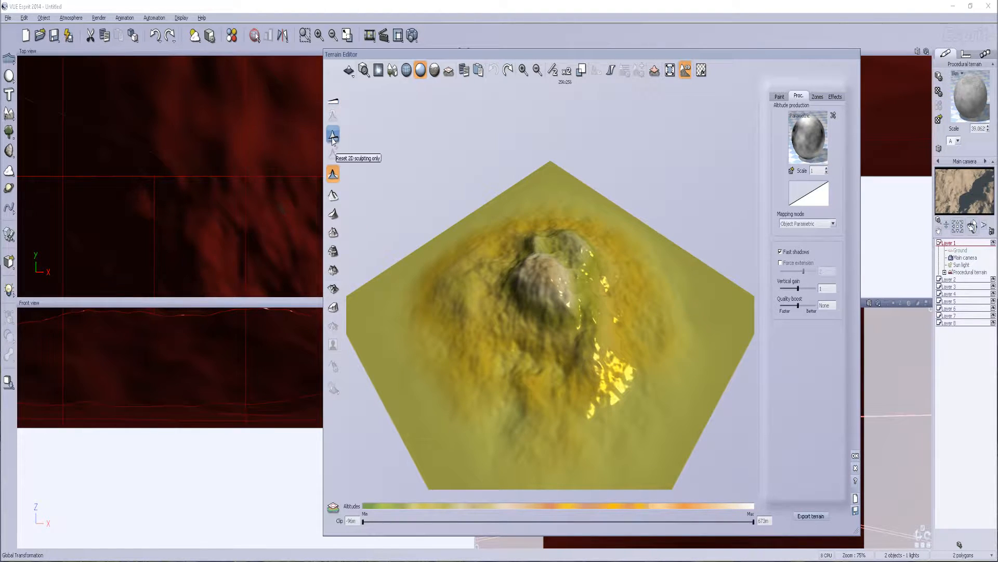
left_click(335, 179)
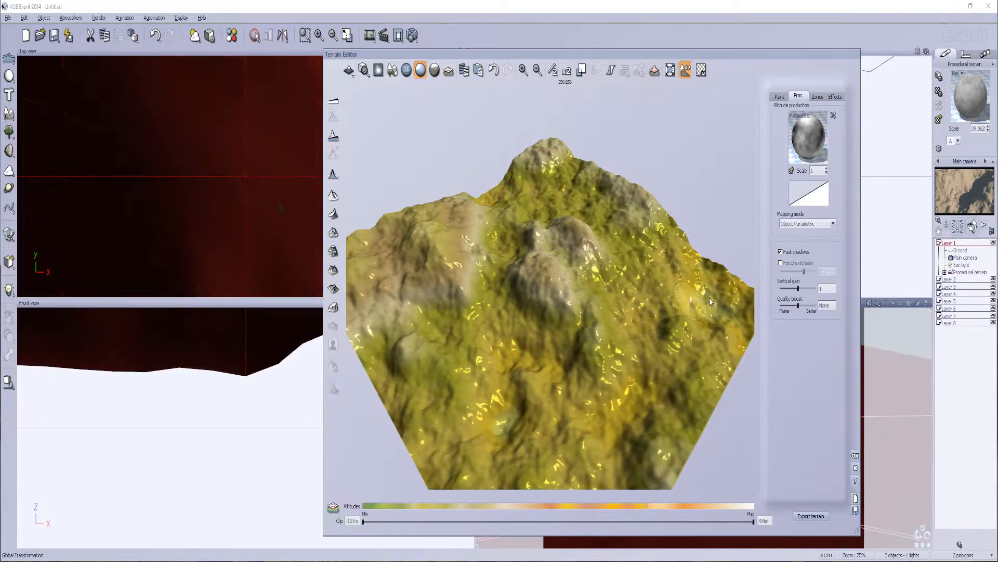
right_click_drag(645, 317, 551, 292)
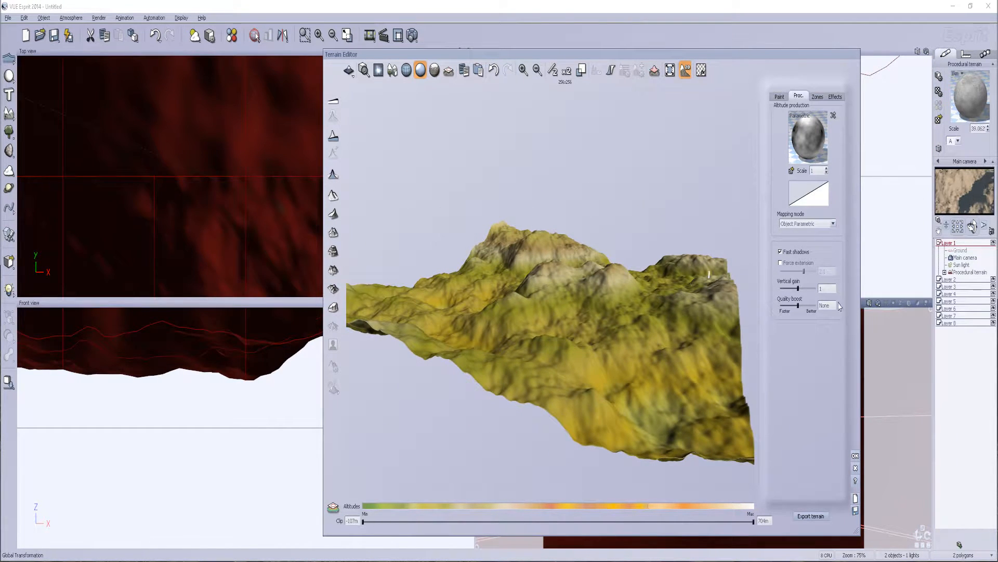
Change the fractal node in the altitude production function to Terrain Fractal (v2)
right_click(806, 143)
left_click(826, 143)
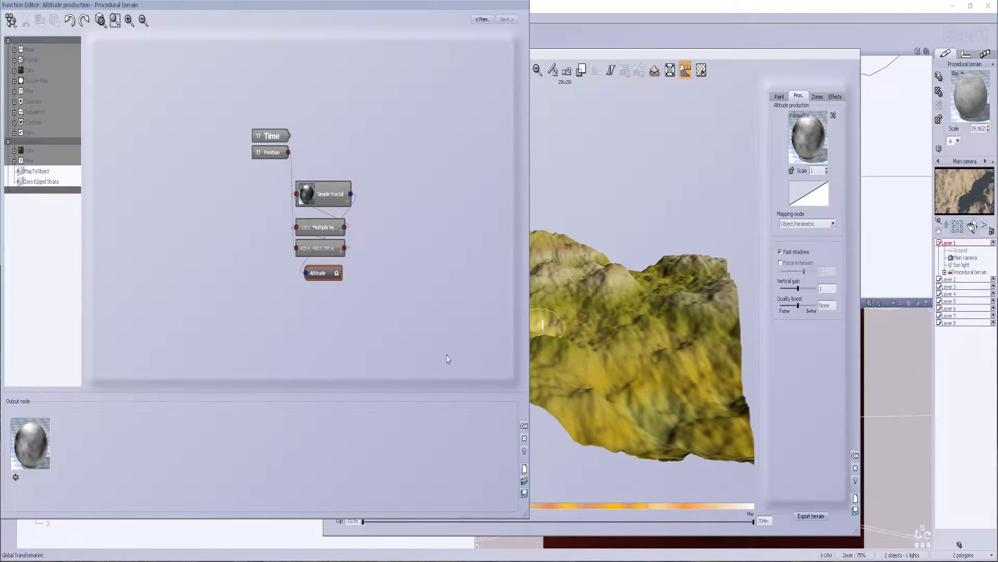
left_click(328, 203)
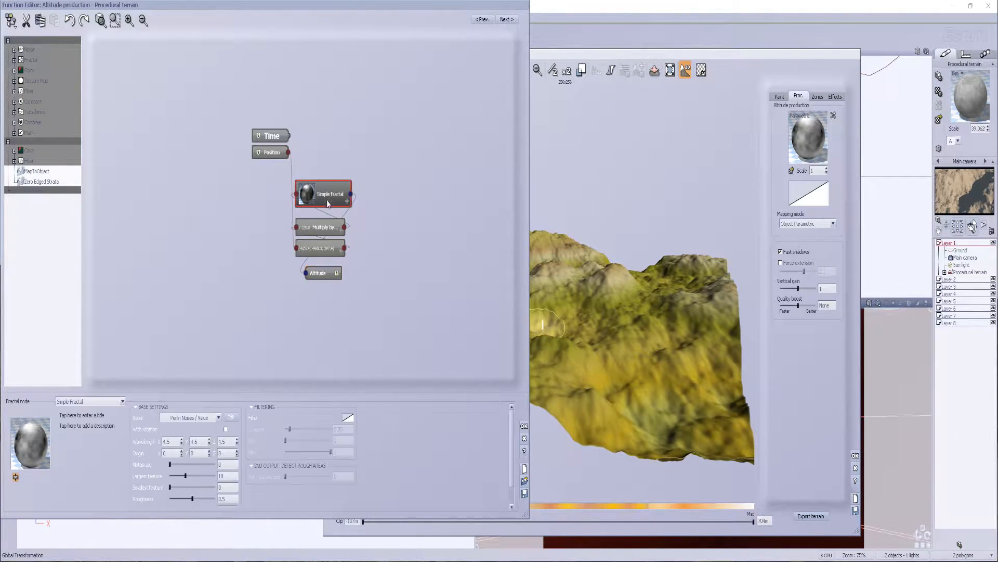
left_click(119, 402)
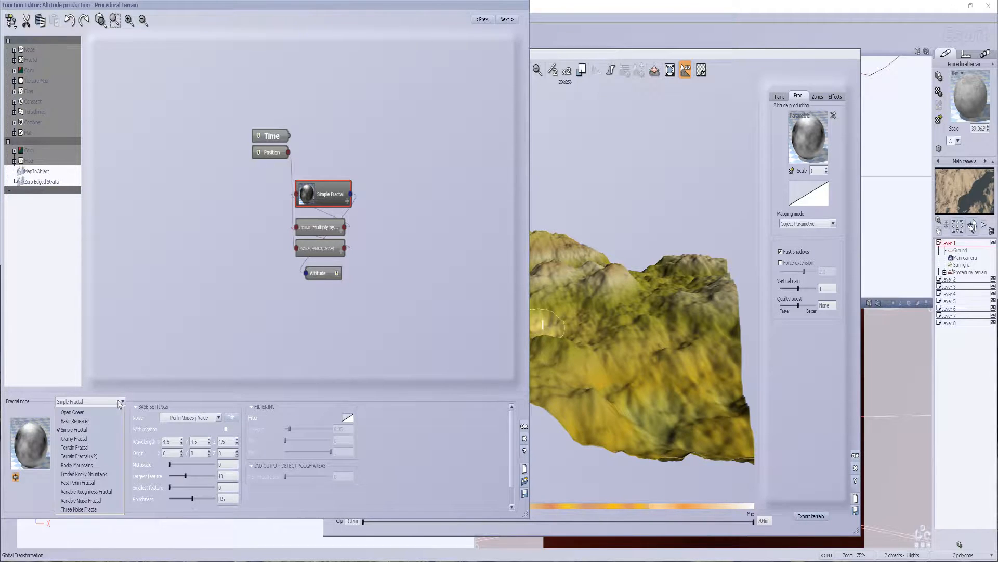
left_click(86, 448)
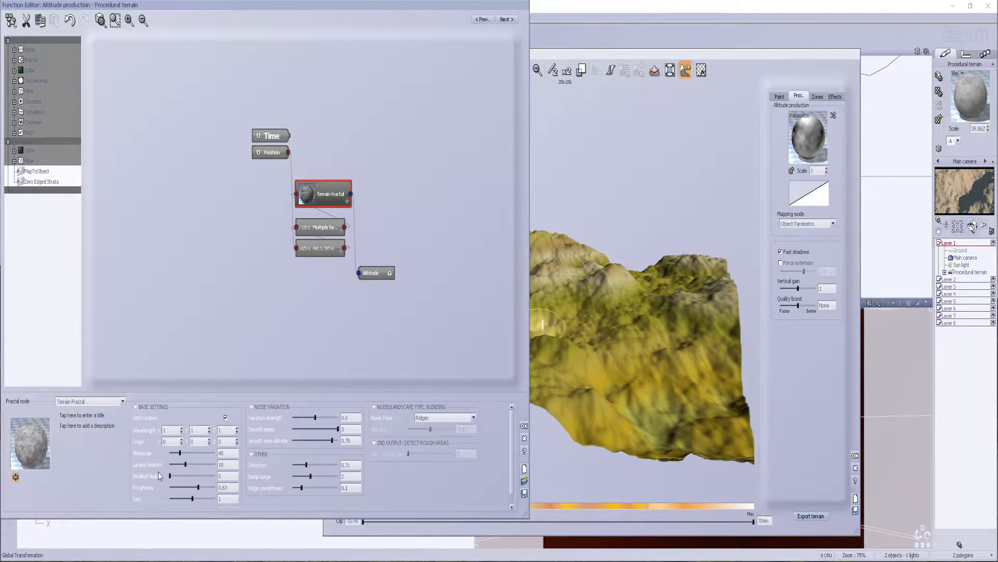
left_click(123, 401)
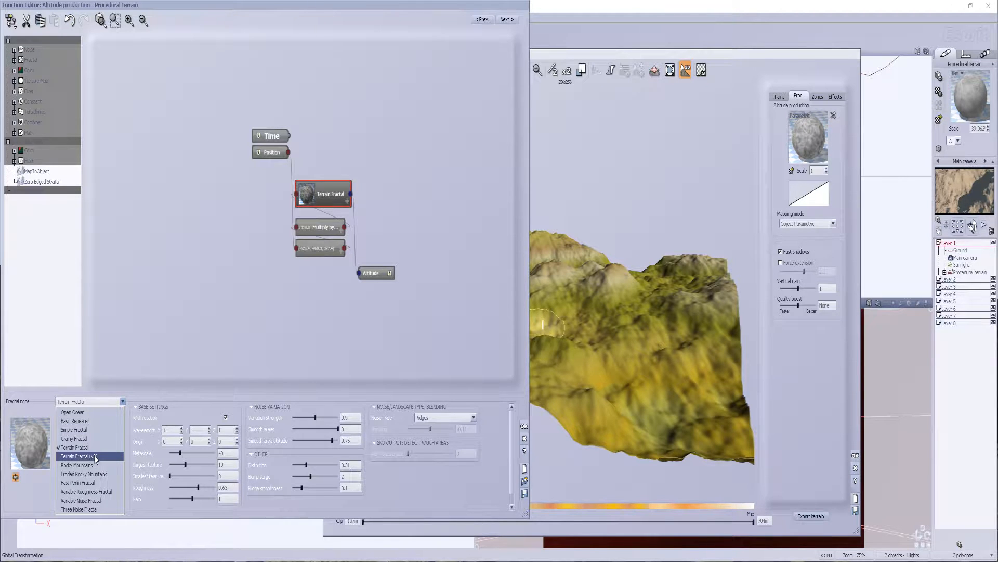
left_click(95, 457)
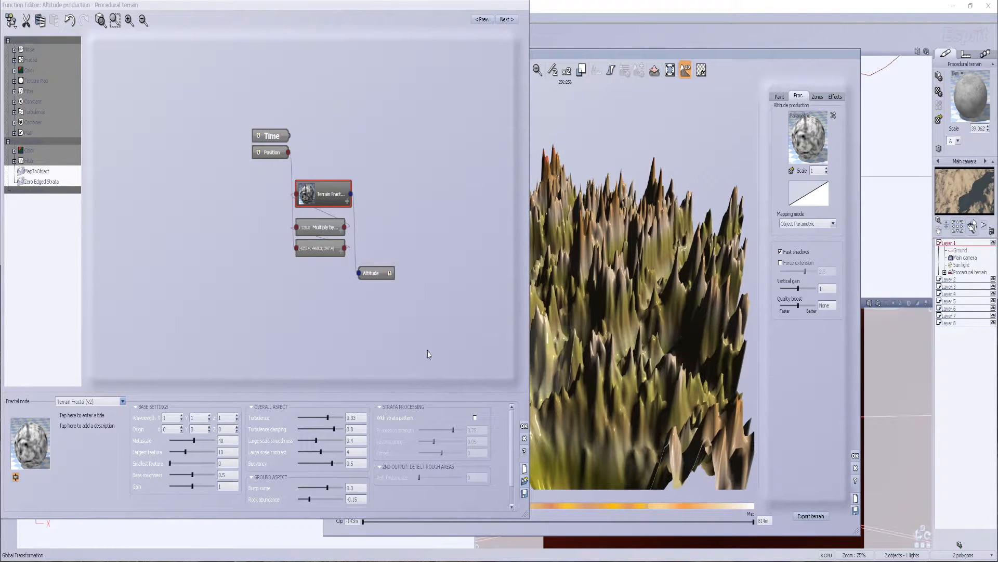
Set the Terrain Fractal (v2) node's metascale to about 160.3 and its largest feature to about 167.8
left_click_drag(196, 441, 179, 443)
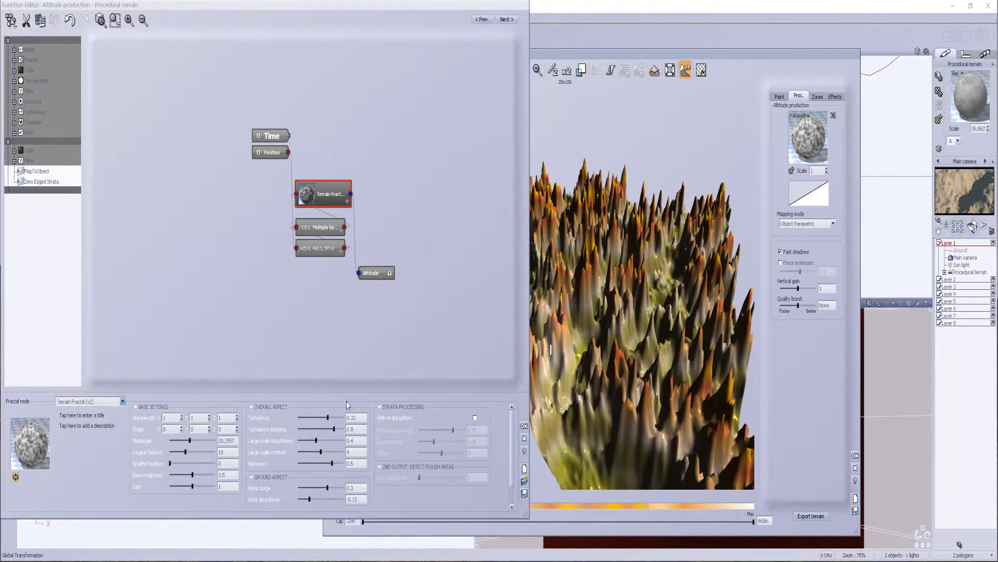
mouse_move(190, 441)
left_mouse_down()
mouse_move(207, 442)
mouse_move(186, 451)
left_mouse_up()
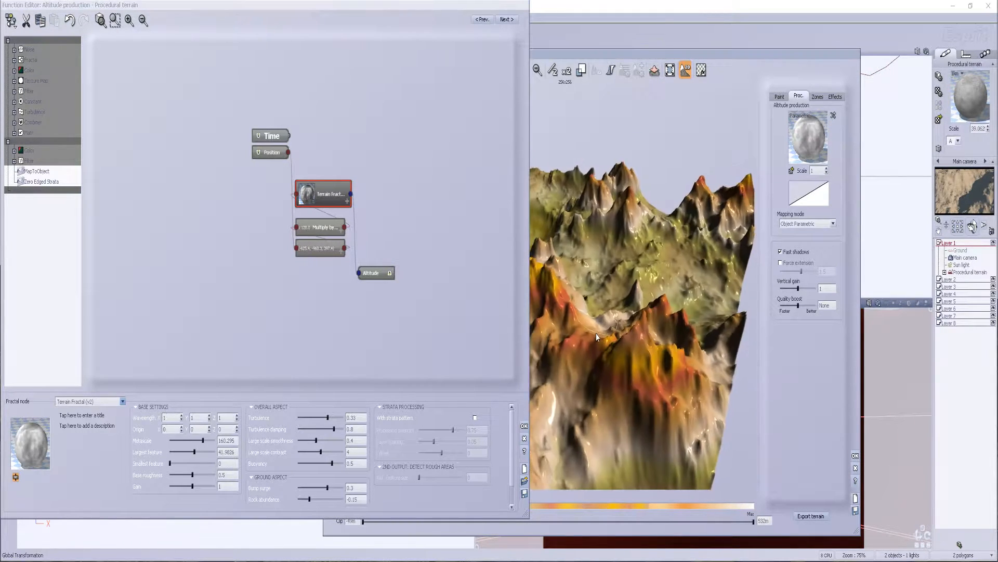
left_click_drag(194, 451, 201, 452)
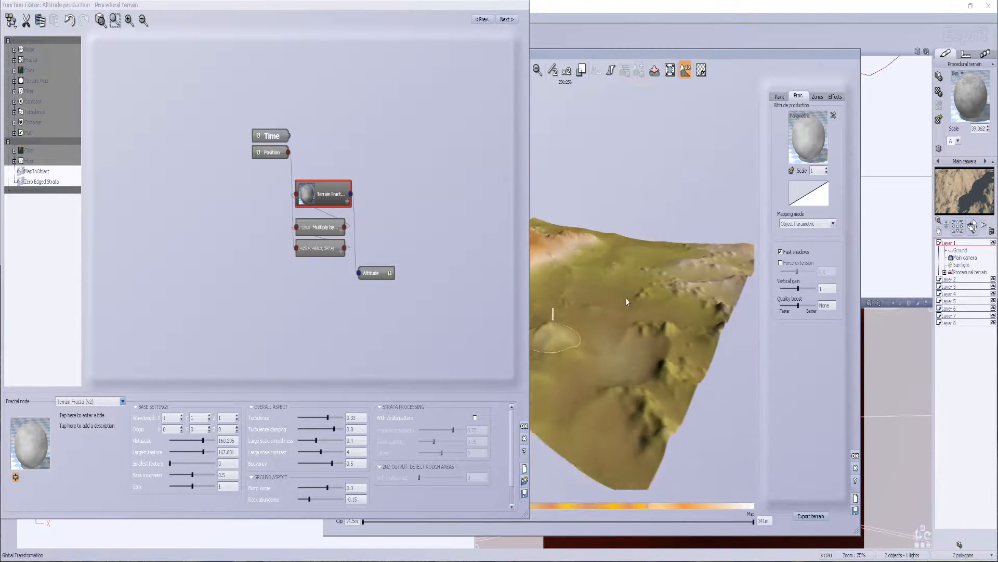
Arrange the Function Editor and Terrain Editor windows side by side so the terrain preview is unobstructed
right_click_drag(706, 301, 893, 316)
mouse_move(432, 23)
left_mouse_down()
mouse_move(384, 34)
mouse_move(418, 30)
left_mouse_up()
left_click_drag(581, 58, 711, 38)
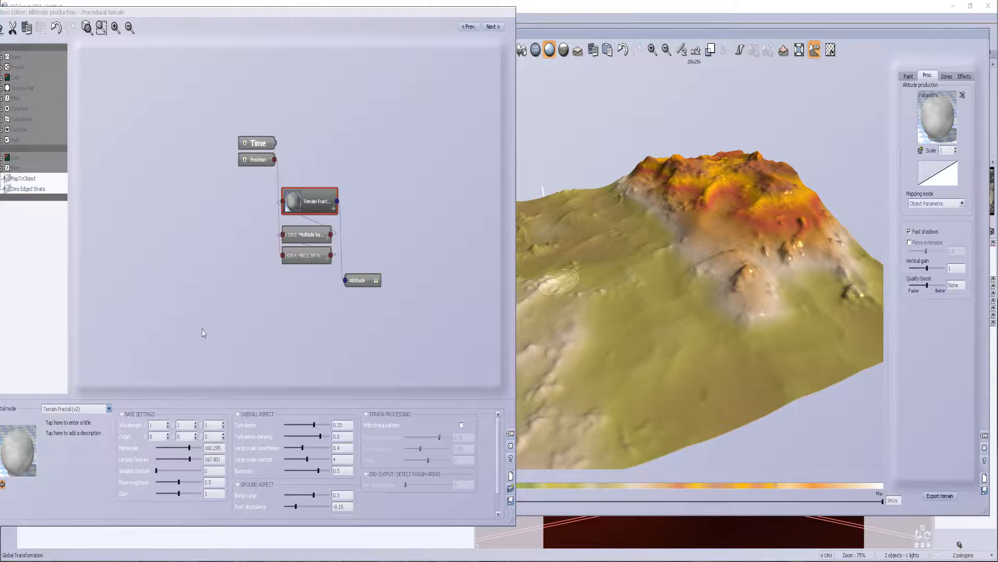
Set the Terrain Fractal (v2) node's largest feature to about 76.9 and metascale to about 42.5, and accept the function changes
left_click_drag(185, 461, 184, 461)
right_click_drag(626, 309, 723, 330)
left_click_drag(192, 445, 187, 446)
right_click_drag(608, 314, 632, 300)
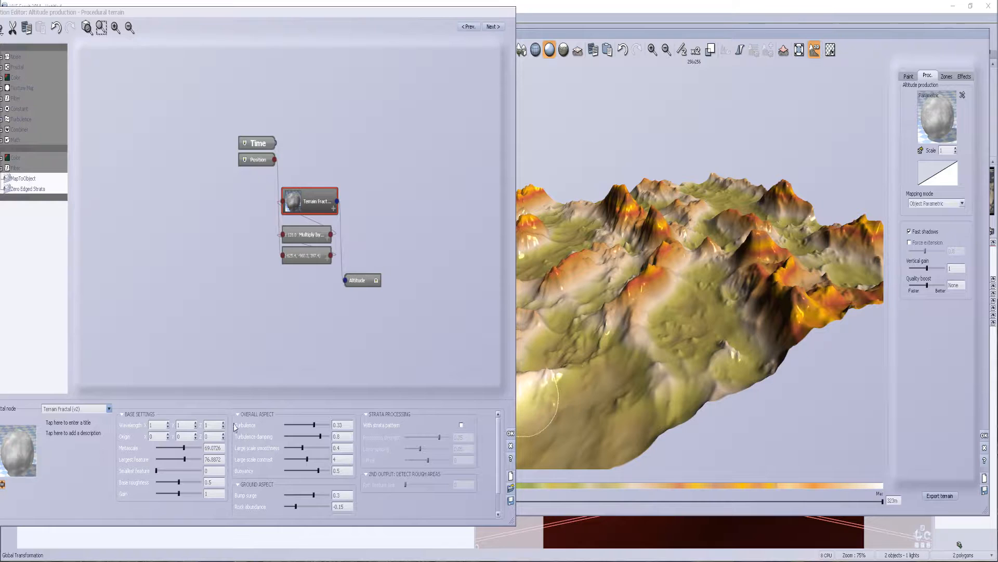
left_click_drag(182, 448, 179, 448)
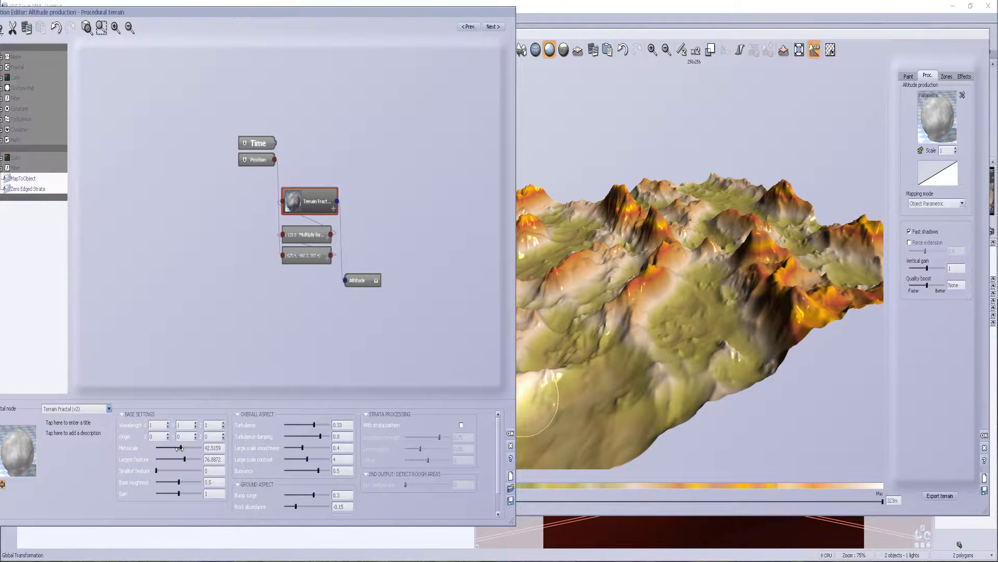
mouse_move(619, 314)
right_mouse_down()
mouse_move(626, 330)
mouse_move(622, 304)
mouse_move(757, 305)
mouse_move(694, 323)
mouse_move(629, 308)
right_mouse_up()
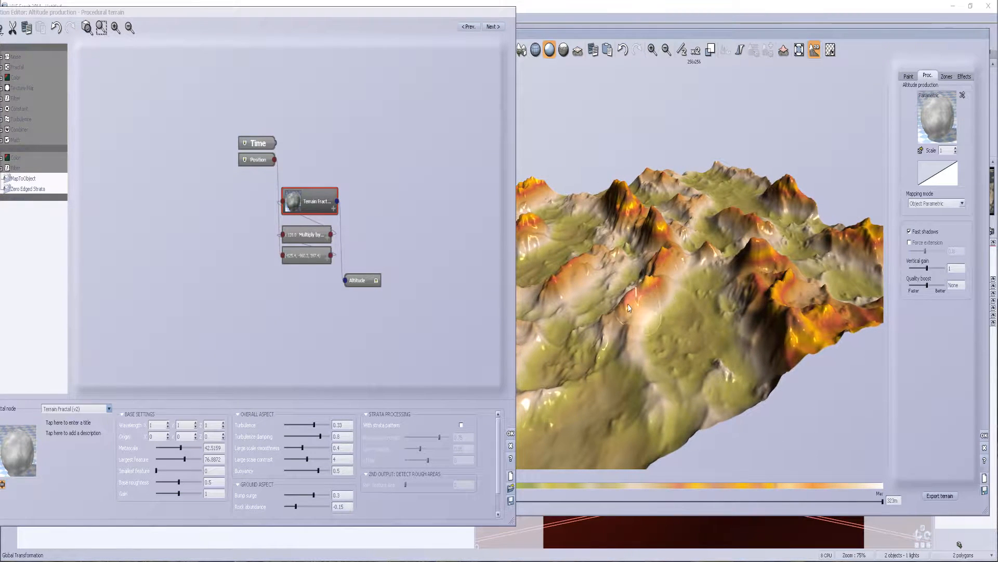
left_click(510, 435)
Double the terrain's resolution up to 1024 x 1024 and inspect the added detail from several angles
right_click_drag(620, 333, 681, 90)
left_click(696, 50)
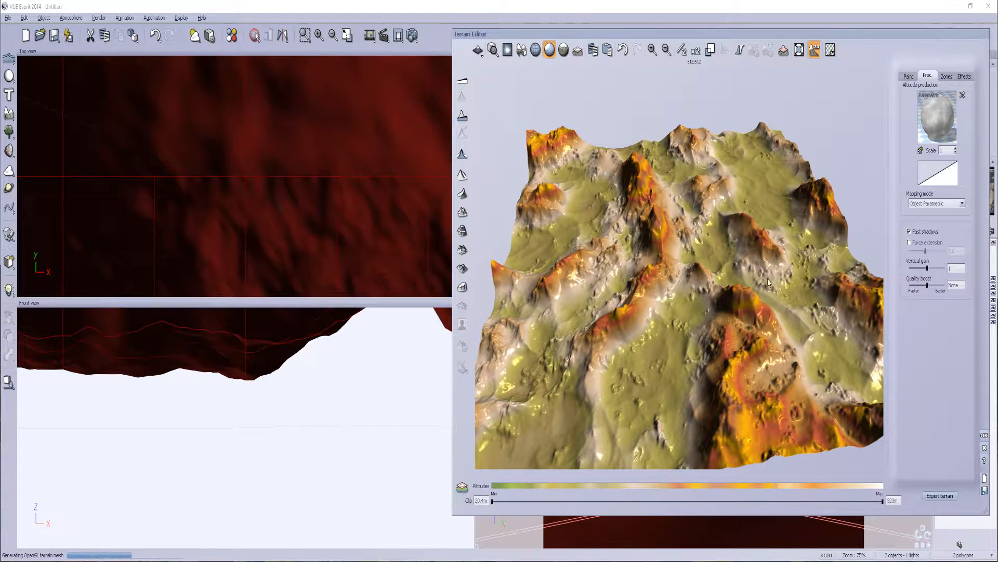
mouse_move(746, 289)
right_mouse_down()
mouse_move(705, 269)
mouse_move(611, 320)
mouse_move(607, 267)
mouse_move(595, 320)
mouse_move(550, 289)
mouse_move(449, 287)
mouse_move(464, 281)
mouse_move(479, 294)
right_mouse_up()
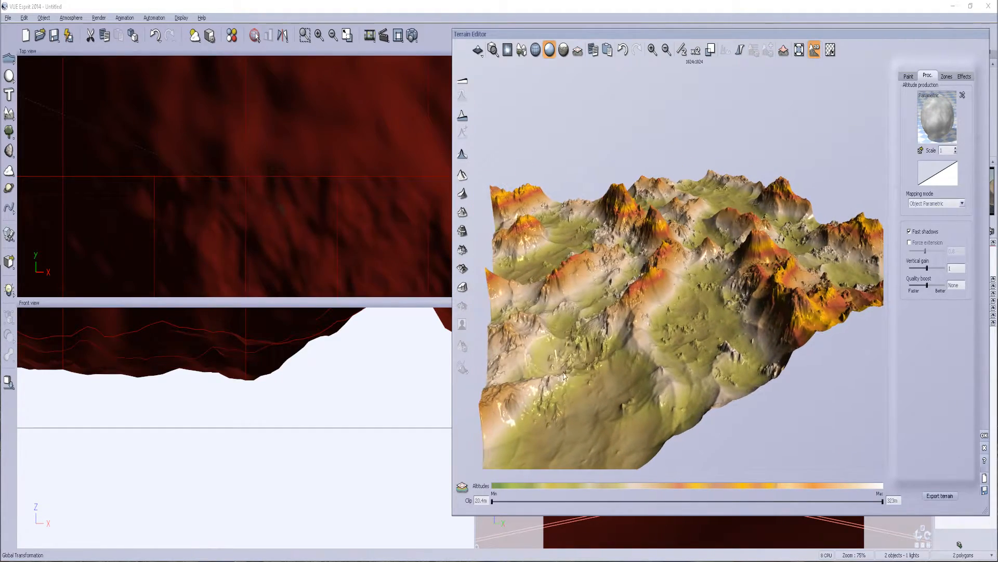
mouse_move(736, 226)
right_mouse_down()
mouse_move(807, 221)
mouse_move(821, 249)
mouse_move(894, 261)
mouse_move(843, 308)
mouse_move(846, 283)
right_mouse_up()
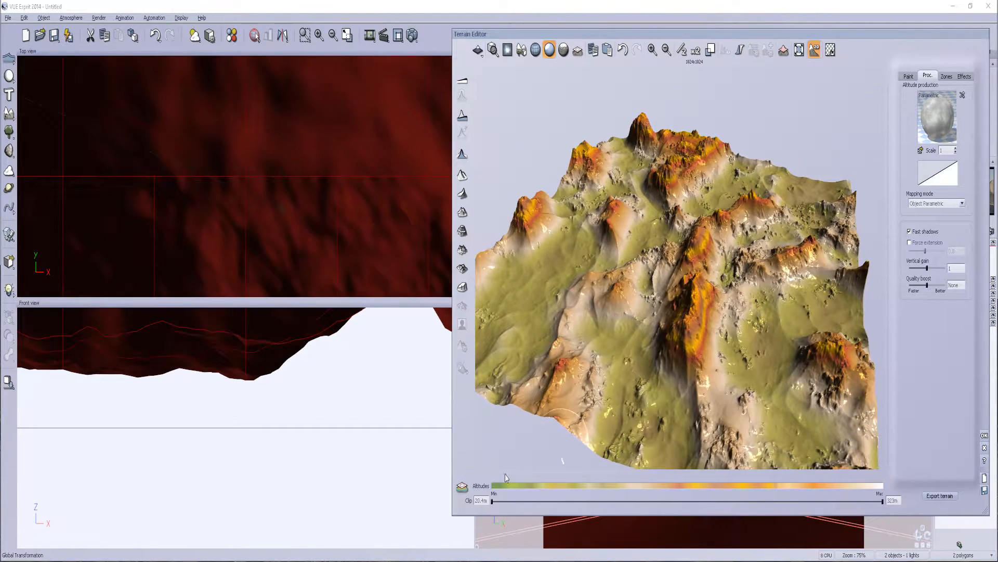
Start exporting the terrain and choose the _Library\_Terrain folder on Local Disk (F:) as the destination
left_click(940, 495)
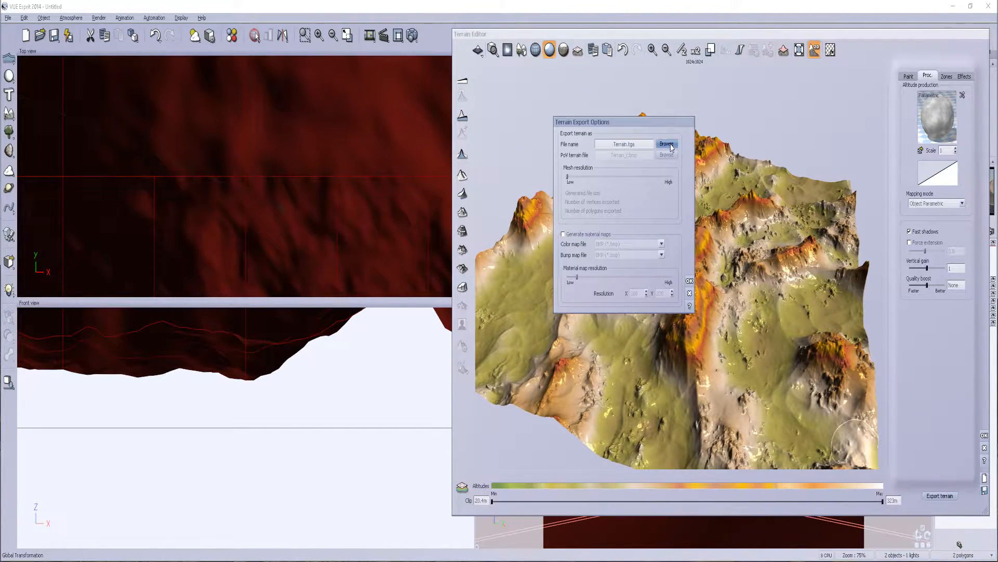
left_click(668, 146)
left_click(649, 85)
left_click(608, 221)
left_click(583, 85)
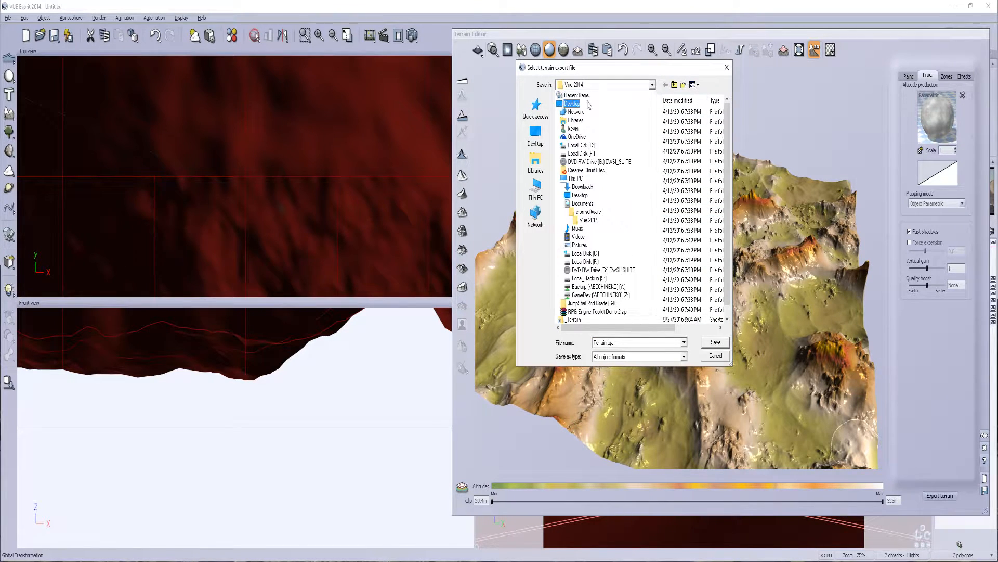
left_click(597, 151)
left_click(599, 86)
left_click(581, 152)
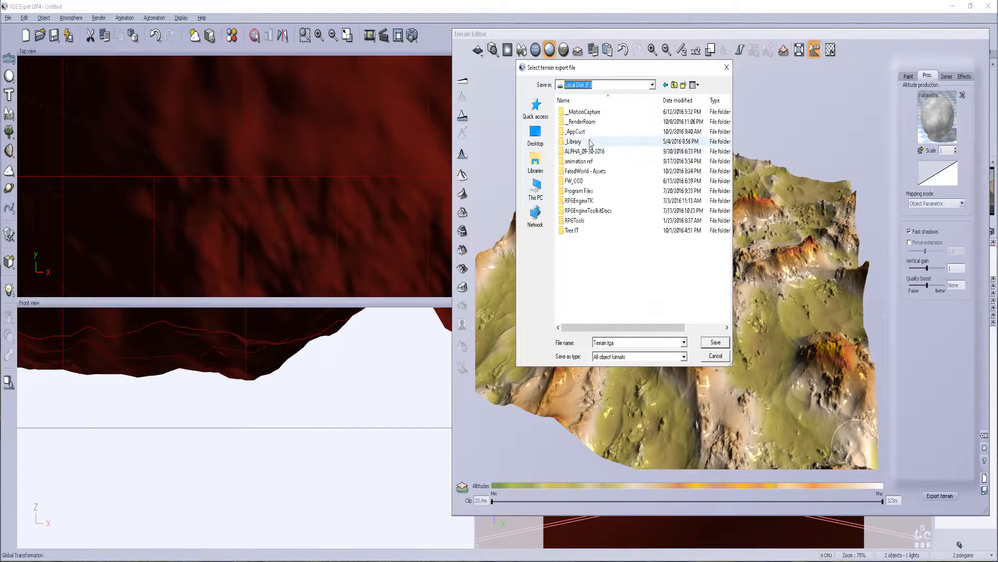
double_click(580, 142)
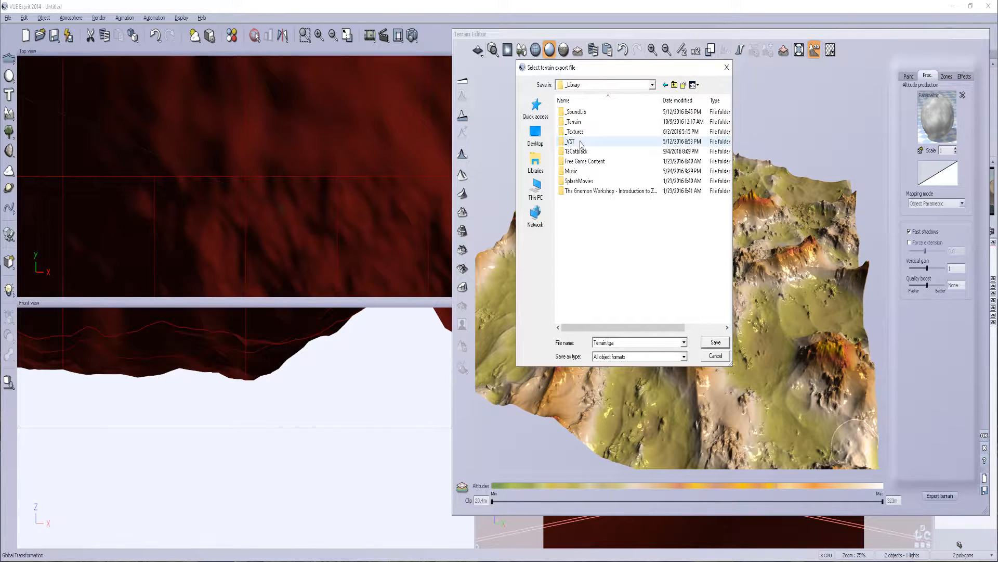
double_click(574, 121)
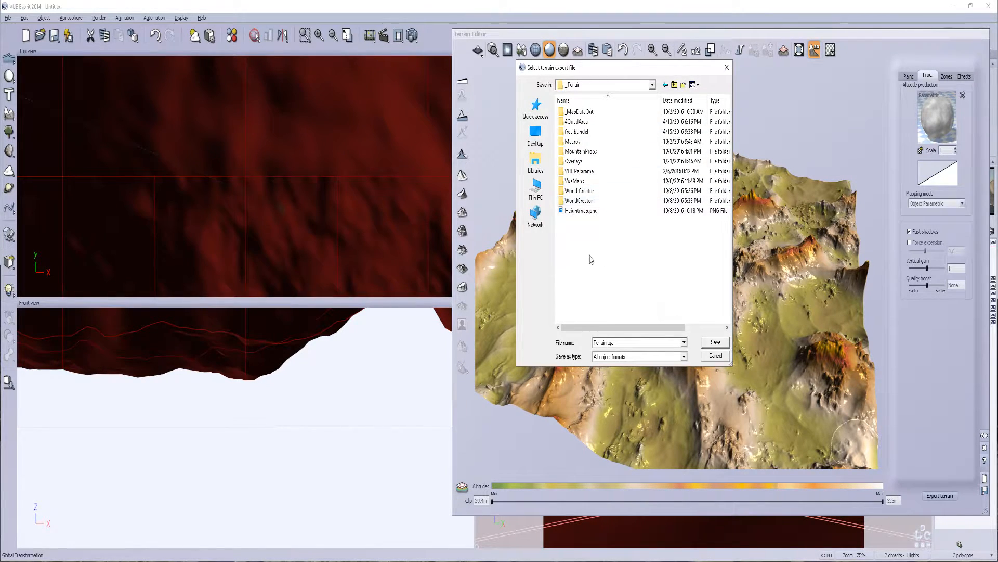
Name the export file Terrain2 in Targa (*.tga) format and export it as a 16-bit altitude map
double_click(625, 343)
left_click(630, 358)
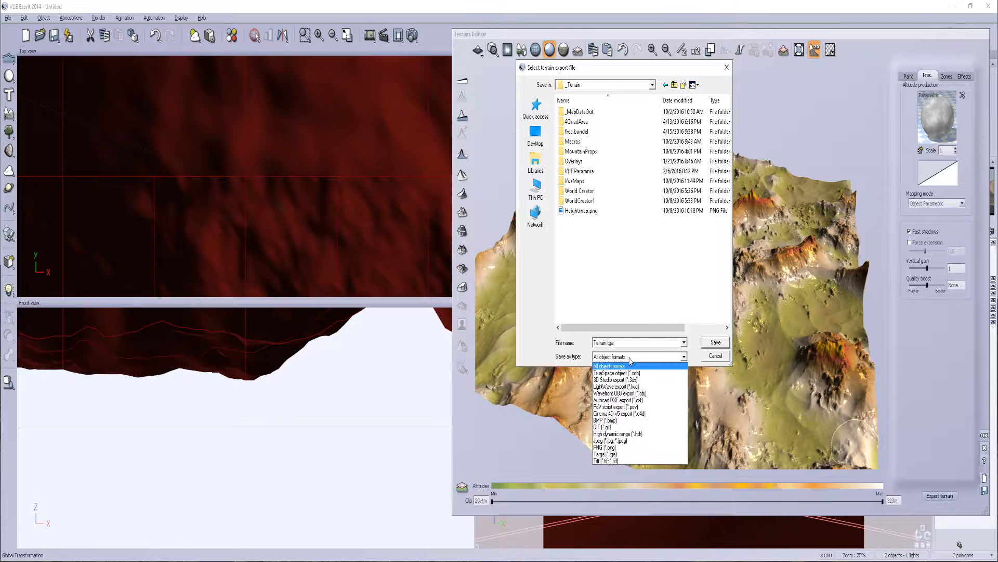
left_click(619, 454)
left_click(604, 344)
left_click(604, 343)
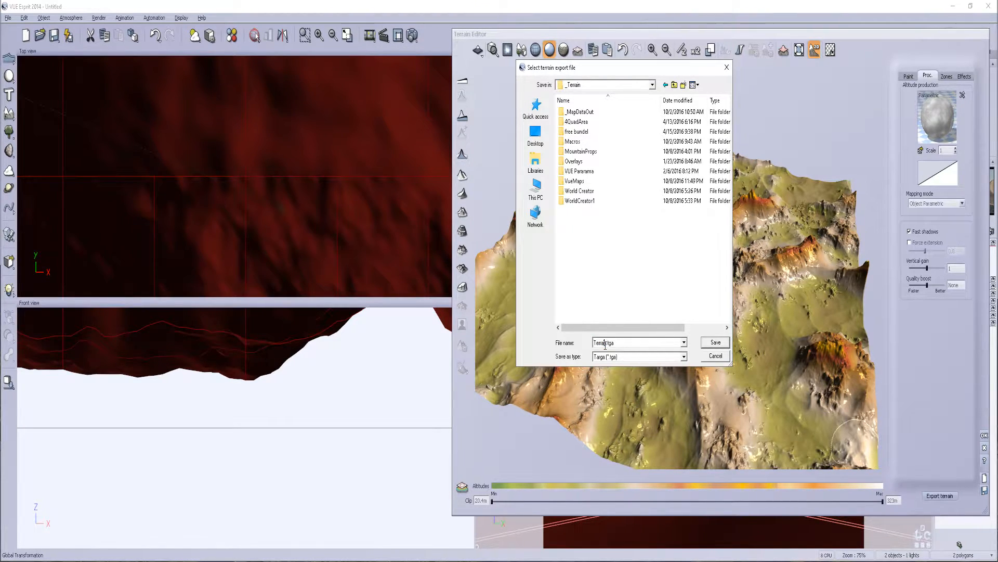
left_click_drag(609, 345, 691, 348)
key("Left")
key("Left")
key("Return")
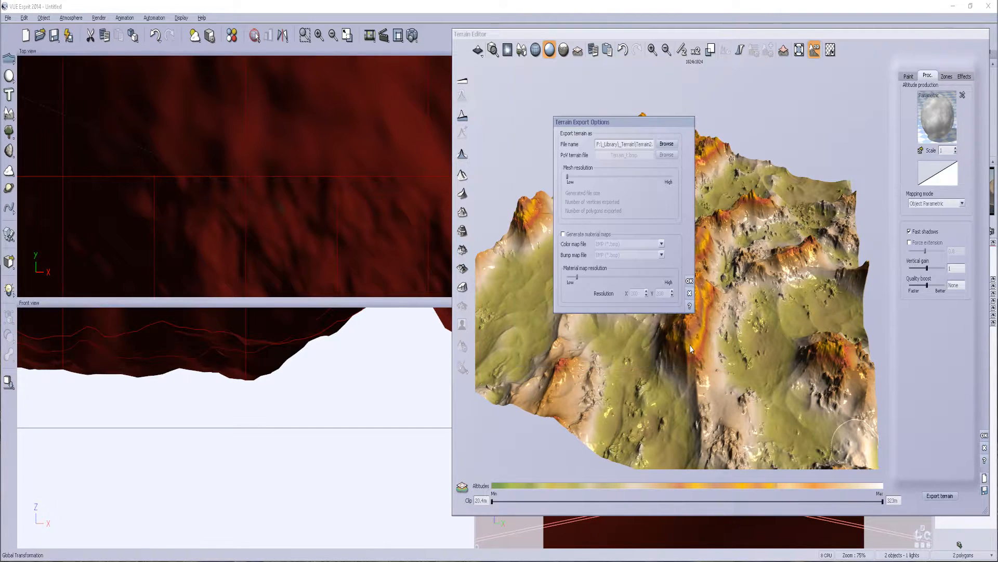
left_click(689, 281)
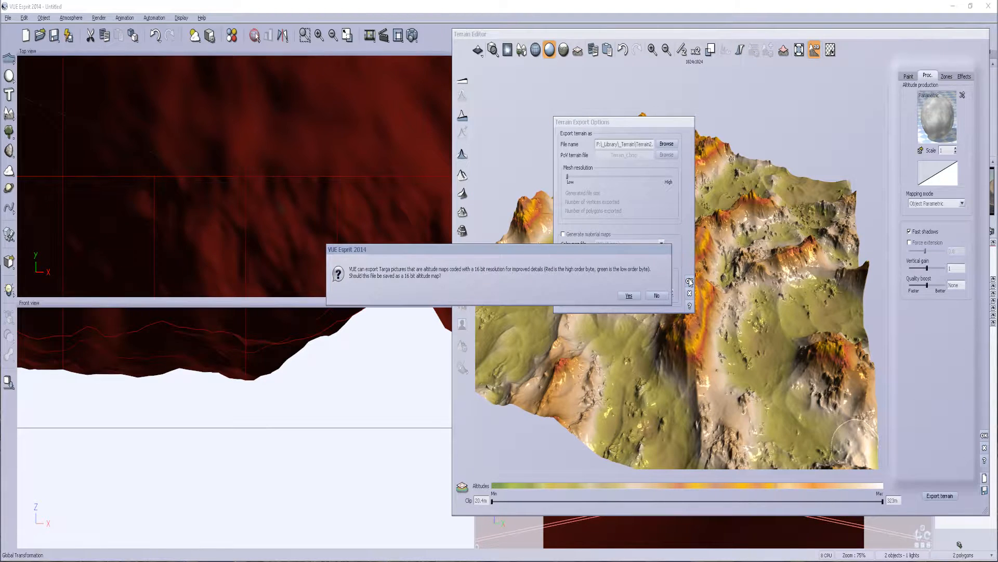
left_click(628, 296)
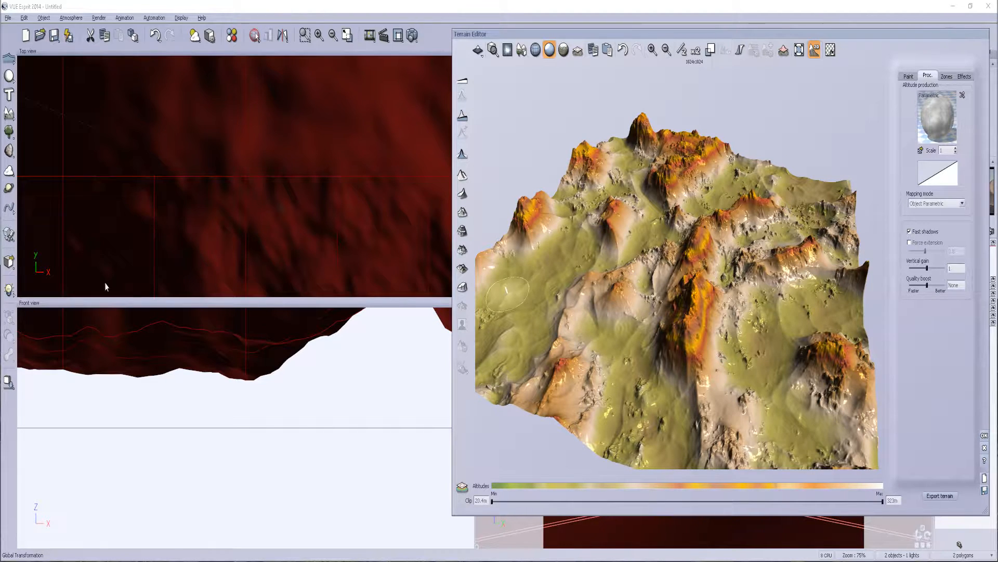
Accept the terrain edits in the Terrain Editor and switch to World Machine
left_click(984, 440)
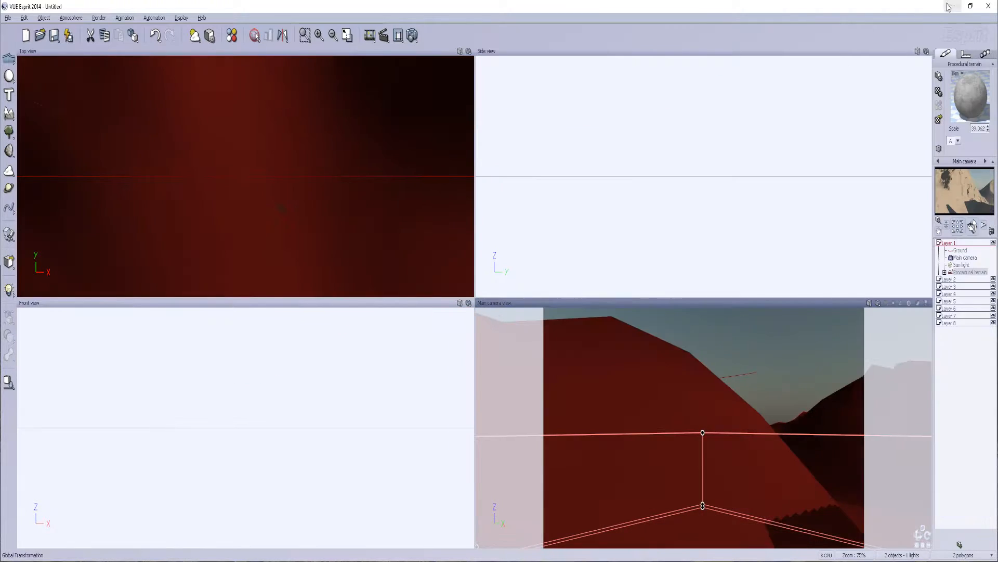
left_click(953, 6)
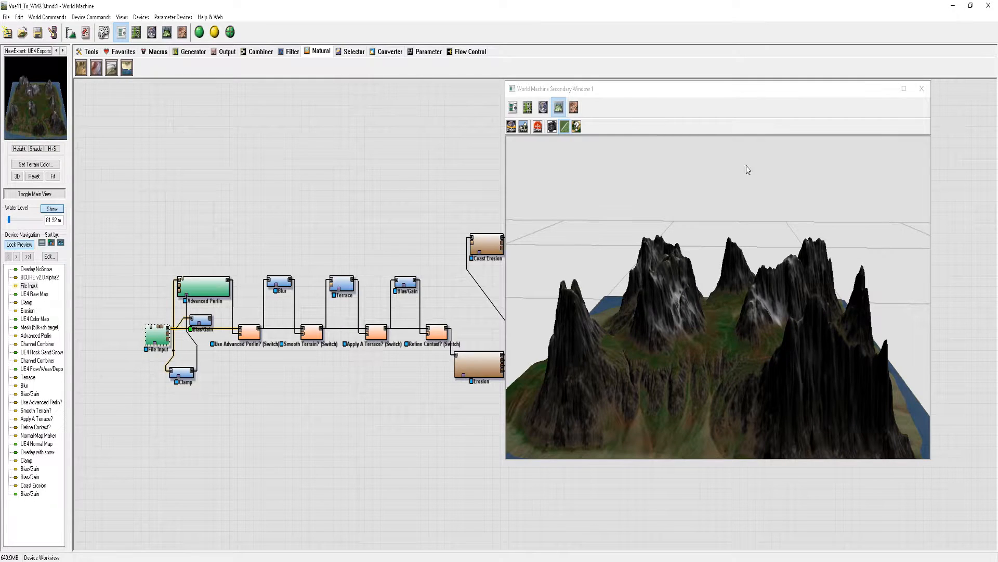
Look at the File Input device's file, world placement and altitude scaling settings without changing them
left_click_drag(677, 96, 716, 94)
left_click(158, 338)
double_click(159, 338)
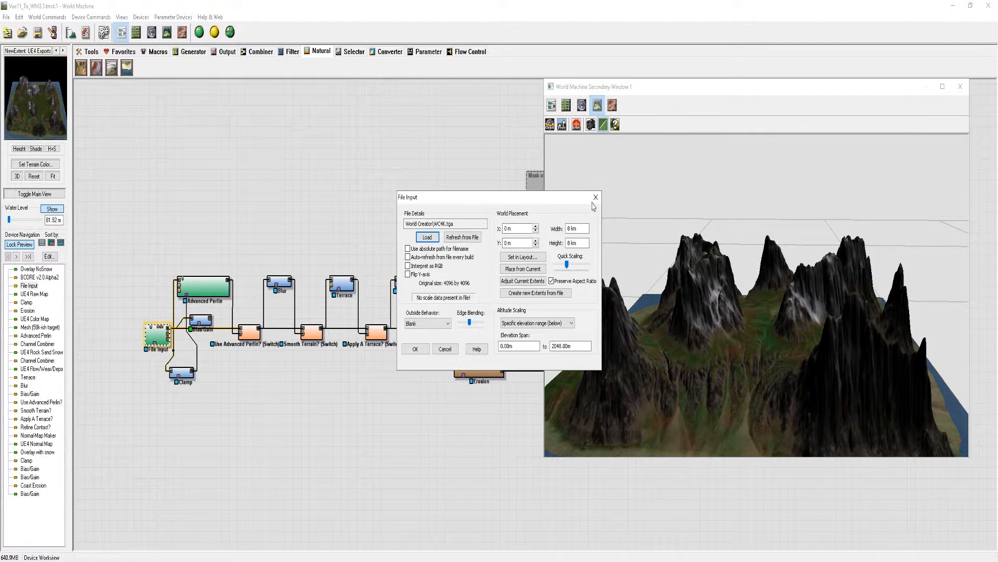
left_click(596, 198)
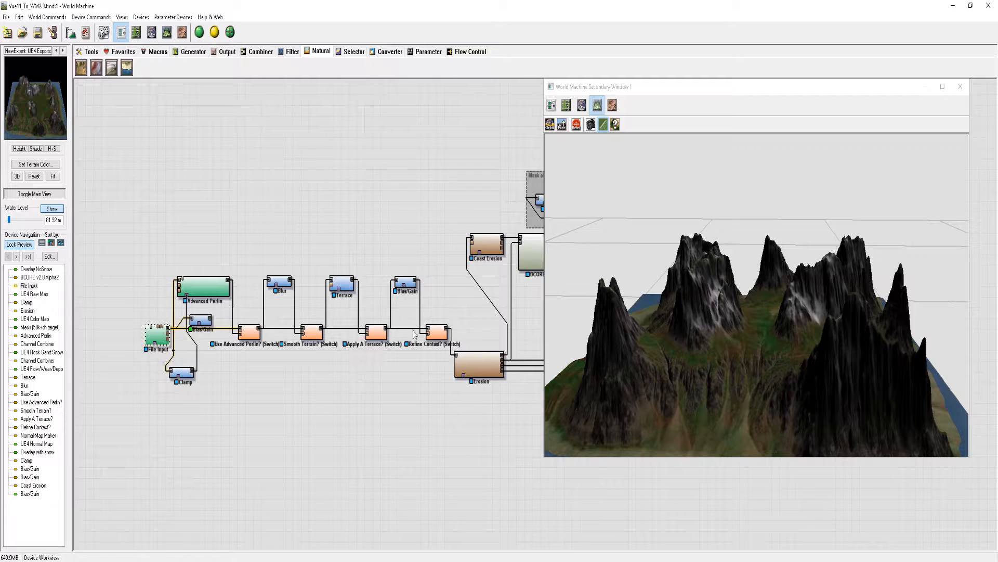
Move the secondary preview window off the device network and look over the File Input and Advanced Perlin devices
left_click_drag(654, 88, 411, 444)
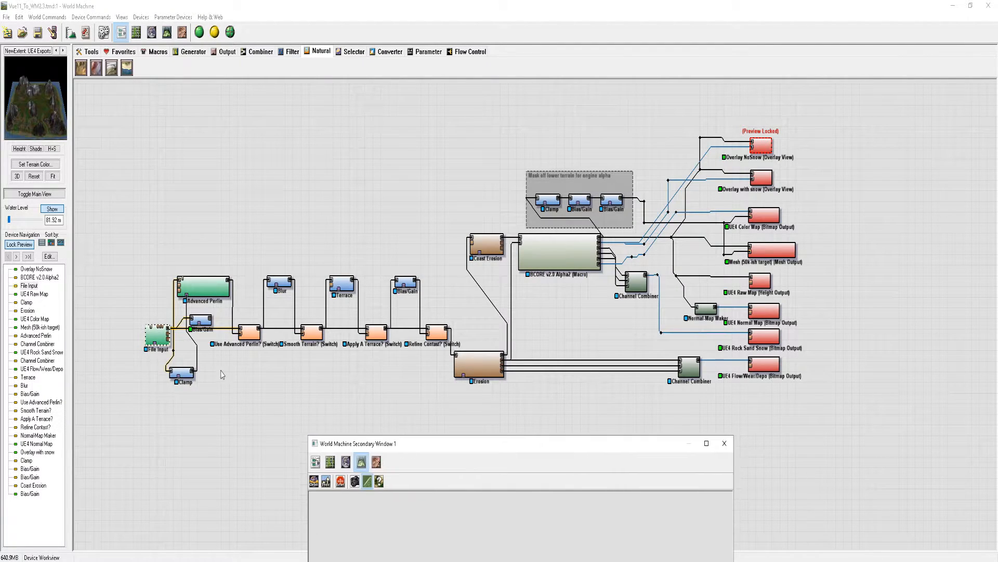
left_click(207, 321)
left_click(200, 294)
left_click(157, 338)
left_click(167, 393)
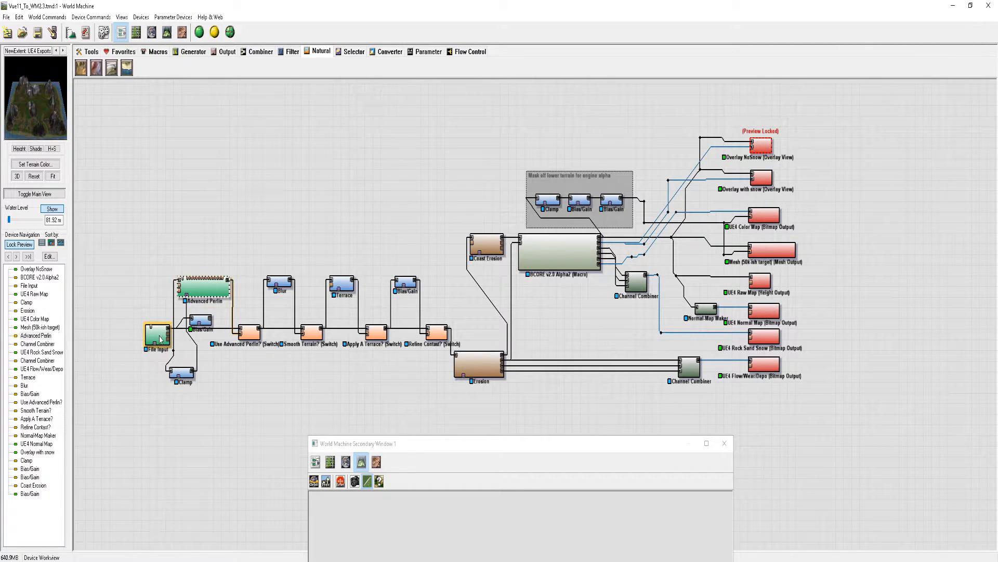
left_click(214, 286)
Review the BCORE v2.0 Alpha2 macro's properties, enter the macro, and uncover its Colorizer and File Input devices
left_click(551, 272)
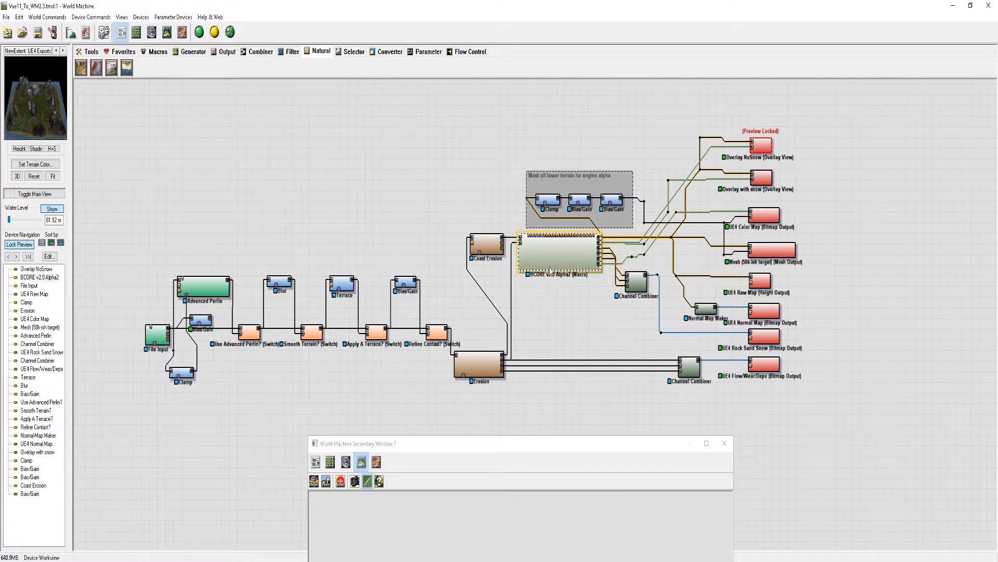
double_click(550, 261)
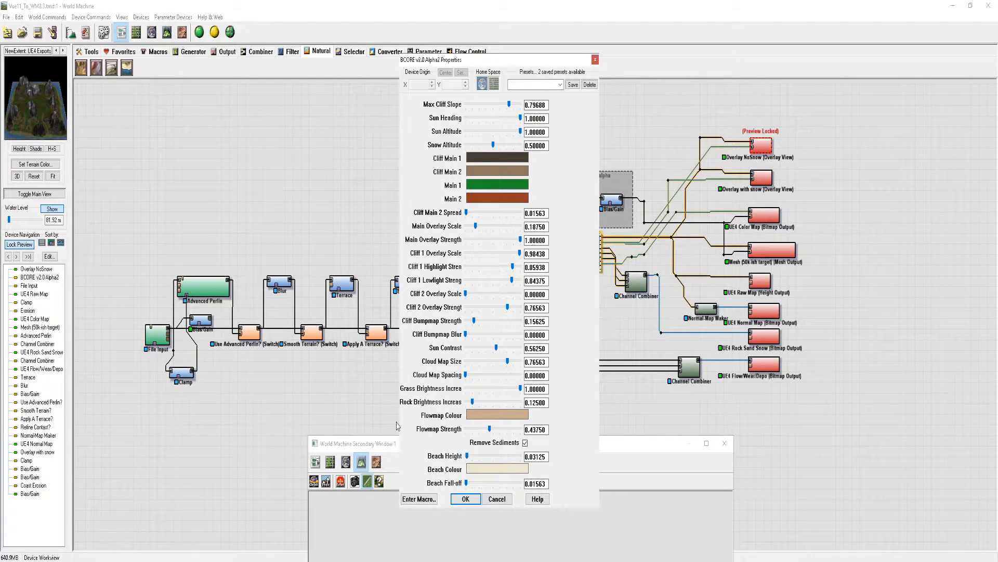
left_click(419, 498)
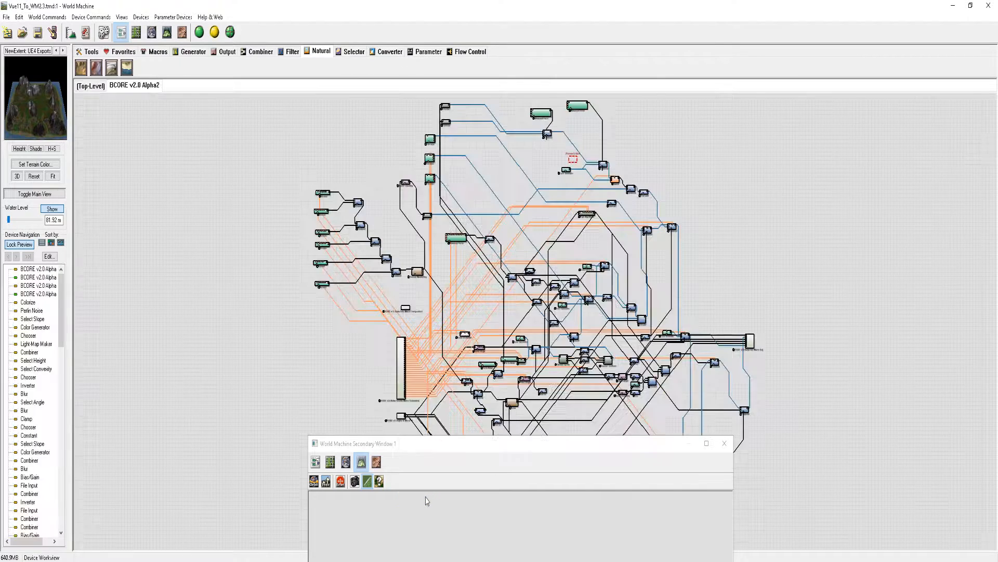
scroll(404, 103, "up", 2)
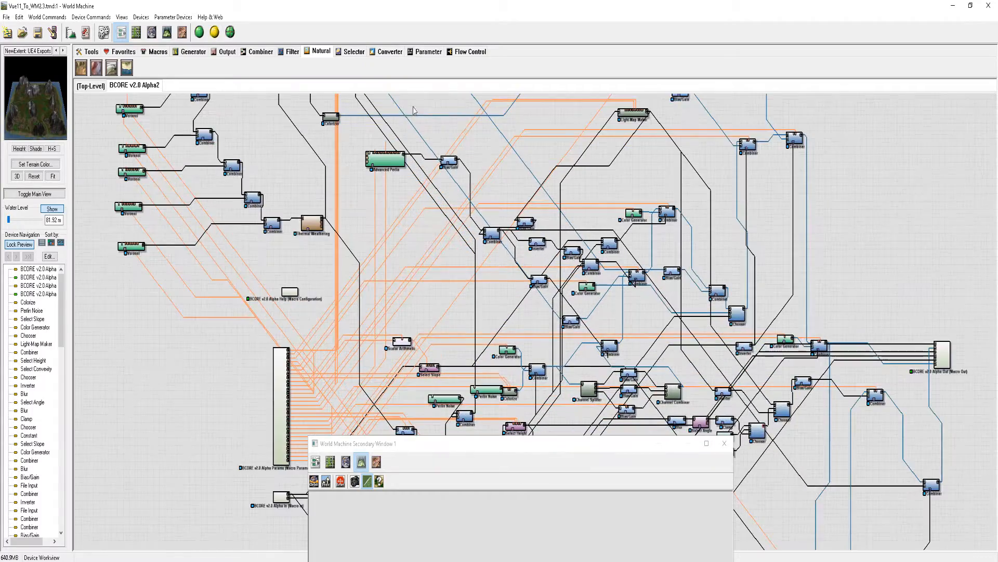
scroll(401, 128, "up", 5)
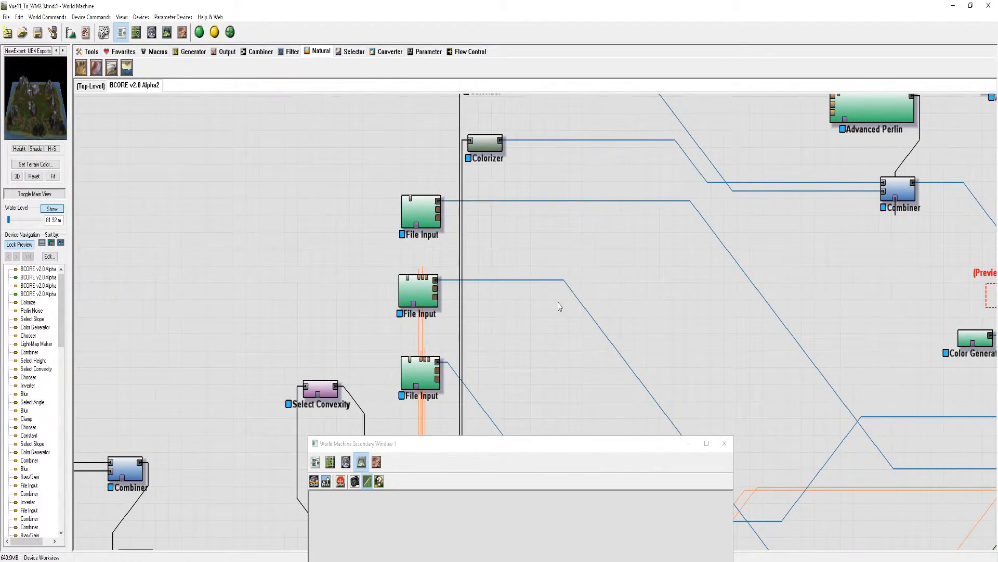
middle_click_drag(593, 235, 524, 386)
left_click_drag(521, 446, 708, 313)
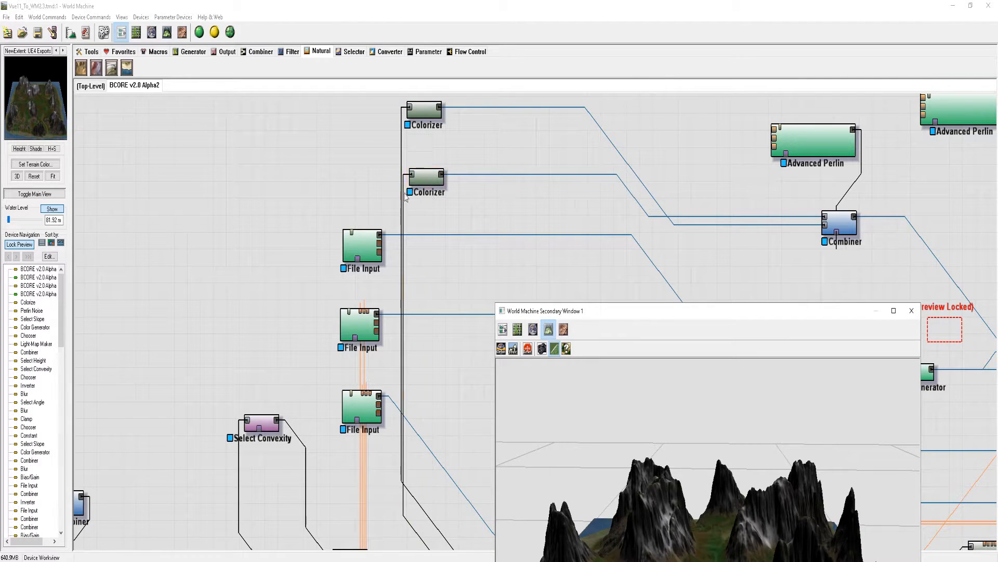
Check the color table file path used by each of the macro's two Colorizer devices
left_click(425, 113)
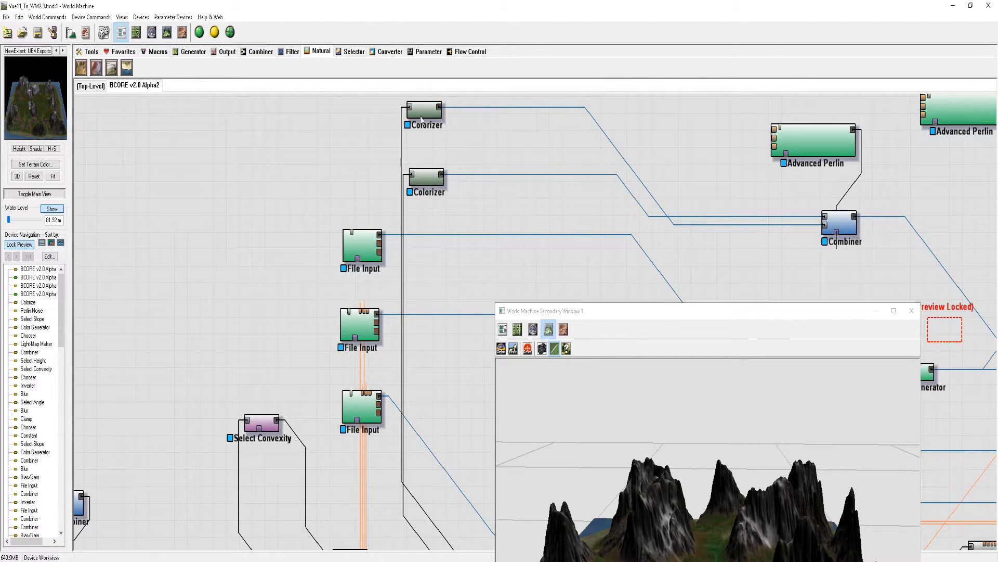
double_click(424, 113)
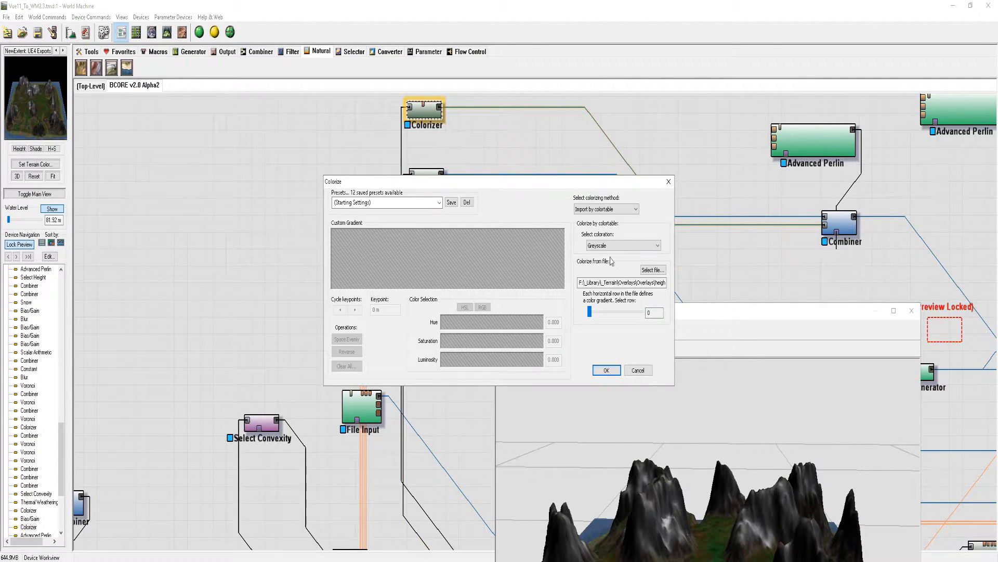
left_click_drag(628, 283, 742, 294)
left_click(616, 284)
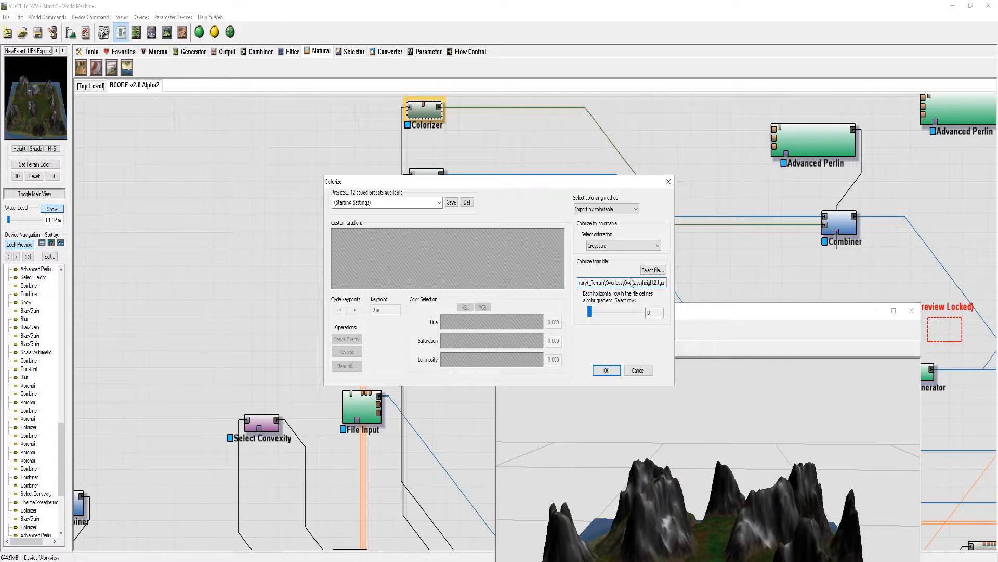
left_click_drag(609, 283, 688, 286)
left_click(657, 284)
left_click(606, 370)
double_click(430, 180)
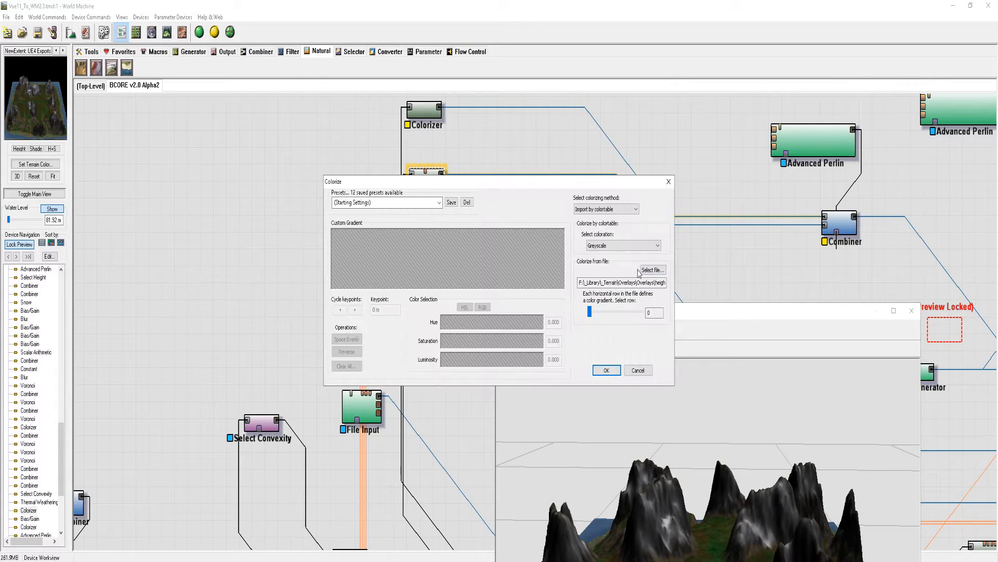
left_click(638, 369)
Check the image file path used by each of the macro's three File Input devices, cancelling every dialog
left_click(367, 241)
double_click(367, 242)
left_click_drag(473, 225, 520, 223)
left_click(445, 349)
left_click(356, 326)
double_click(357, 326)
left_click_drag(471, 223, 491, 224)
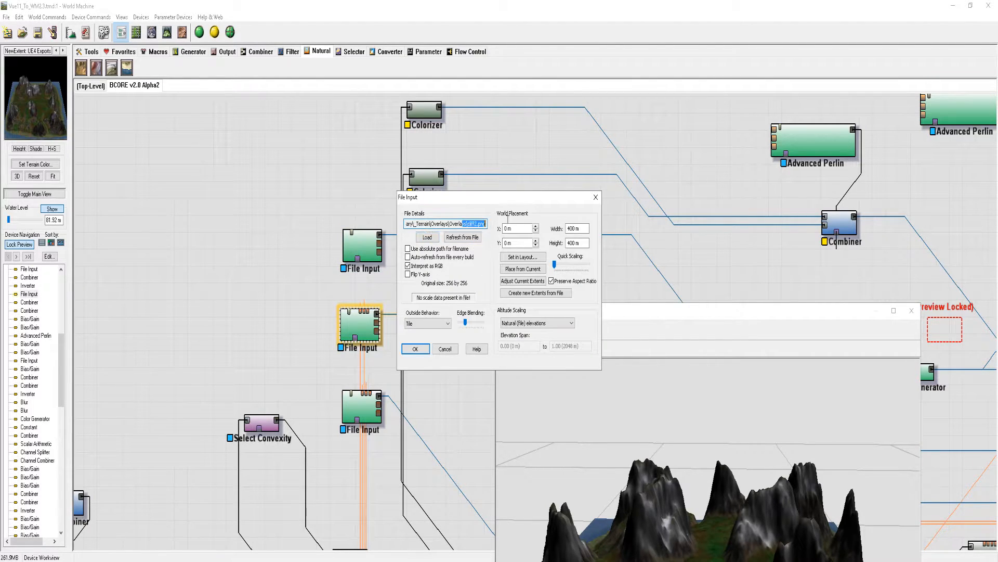
left_click(445, 349)
left_click(362, 409)
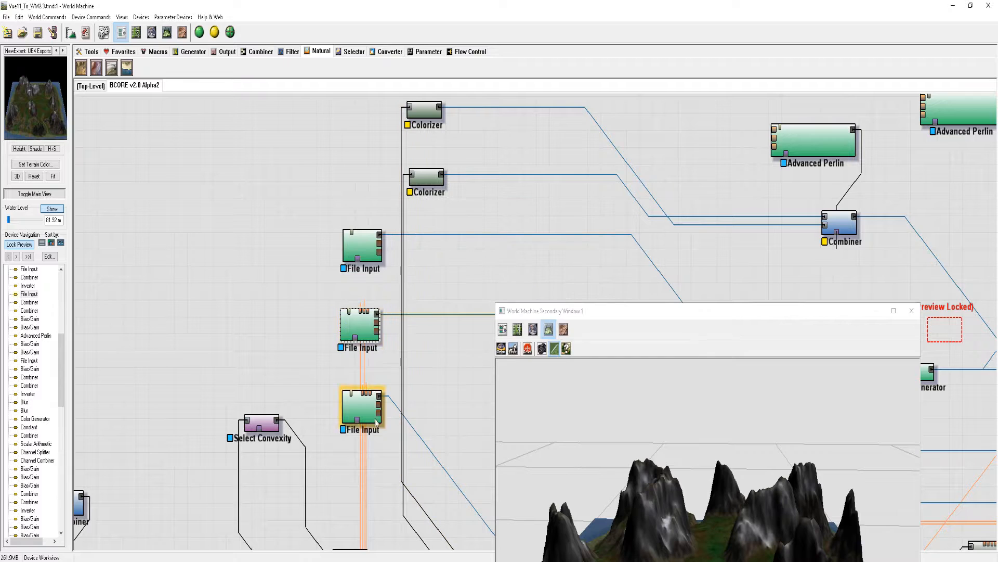
double_click(362, 408)
left_click_drag(481, 223, 491, 224)
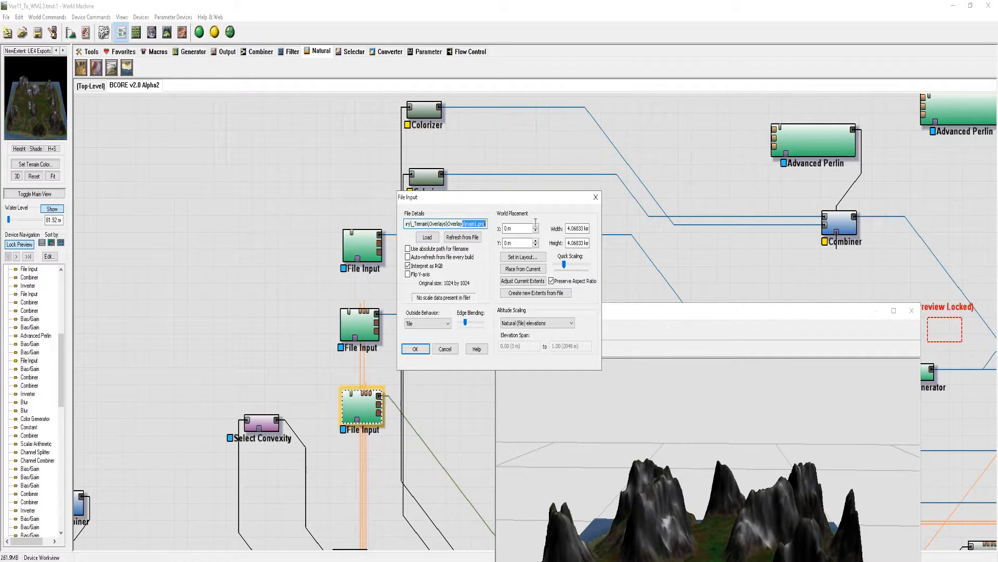
left_click(454, 346)
left_click(463, 341)
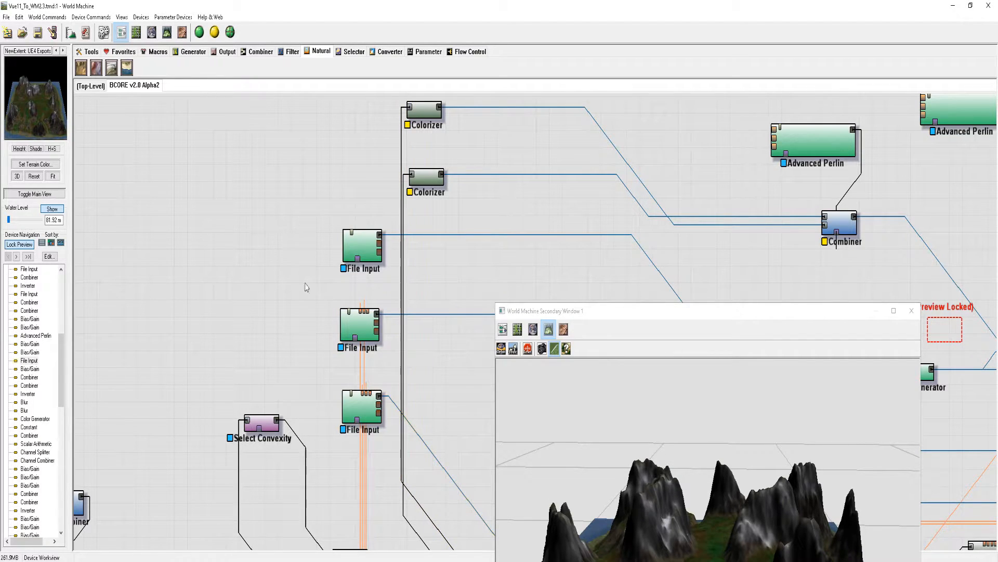
Return to the top-level device network and move the secondary preview window away from the output devices
left_click(97, 89)
middle_click_drag(458, 208, 409, 208)
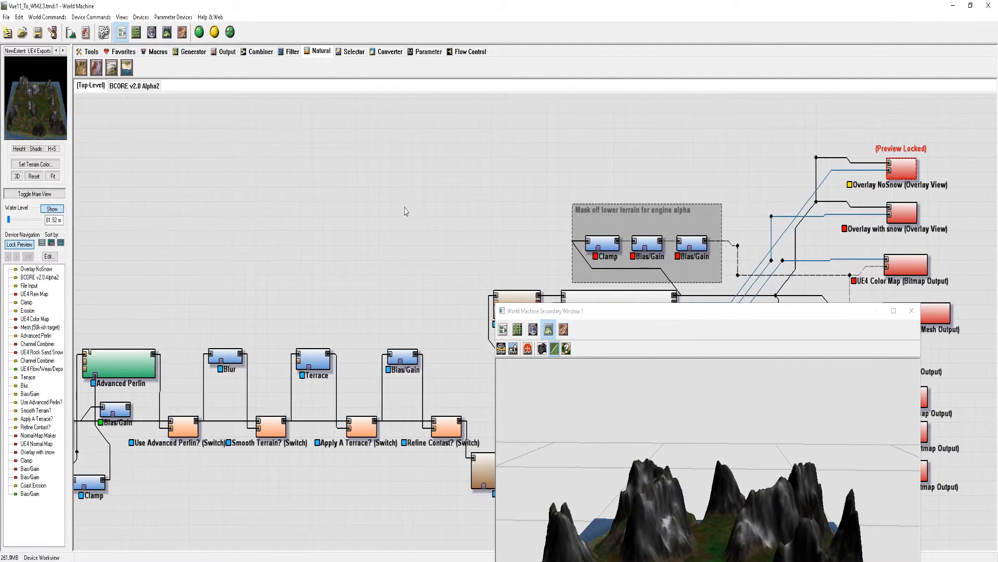
left_click_drag(836, 311, 361, 111)
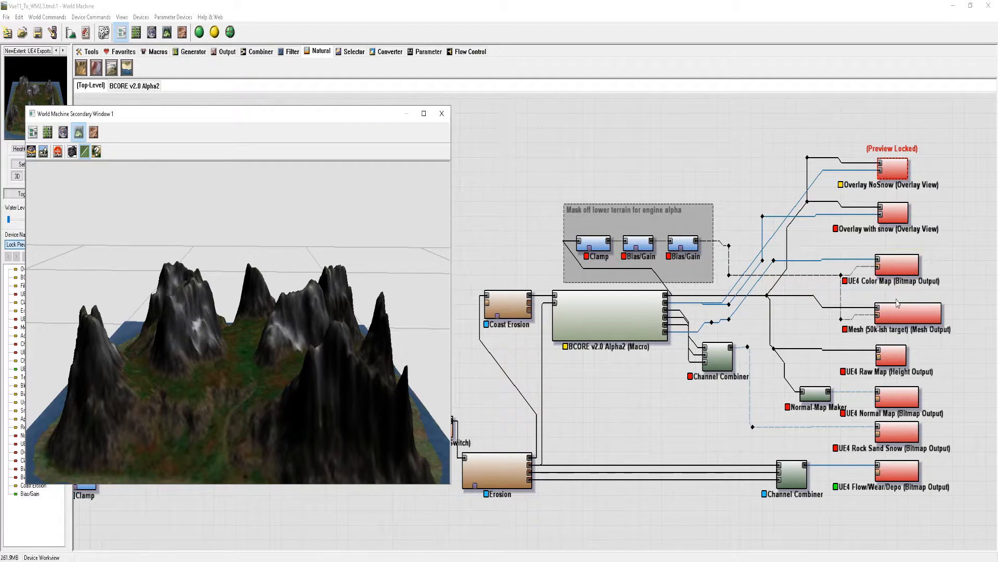
Look at the UE4 Color Map output, view the terrain preview from another angle, and review the Mesh (50k-ish target) output's export properties
left_click(903, 271)
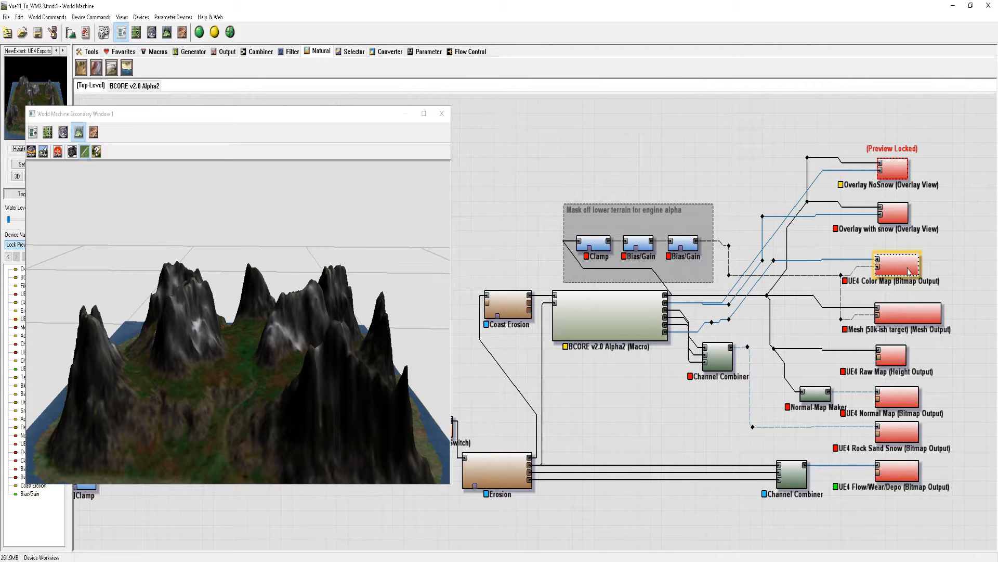
left_click_drag(379, 351, 336, 357)
left_click(914, 314)
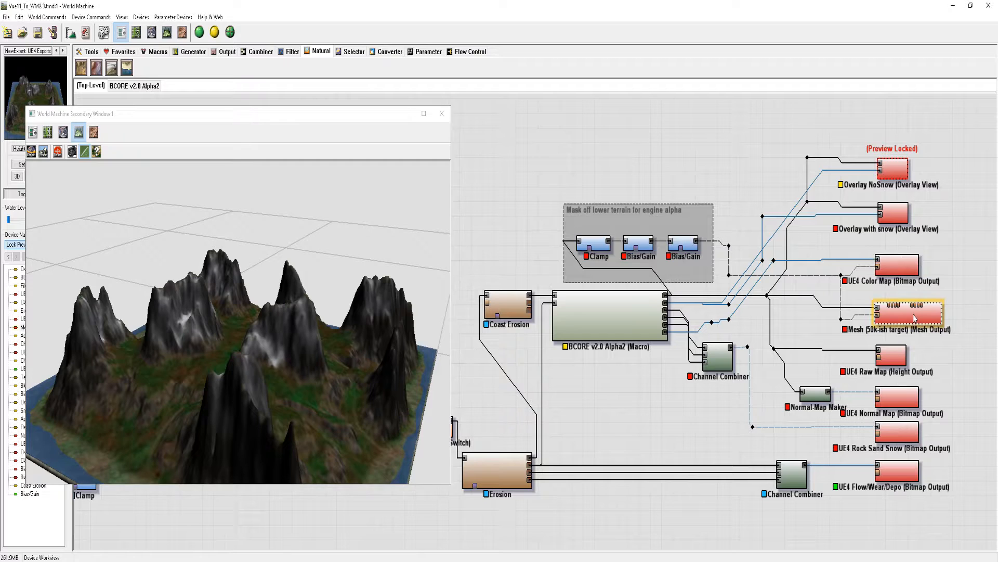
double_click(914, 315)
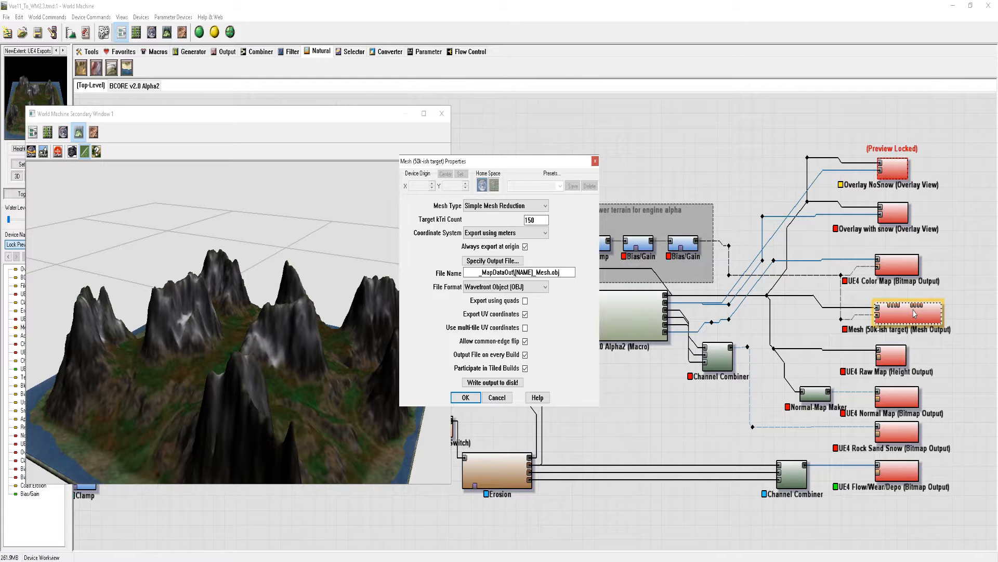
left_click(498, 398)
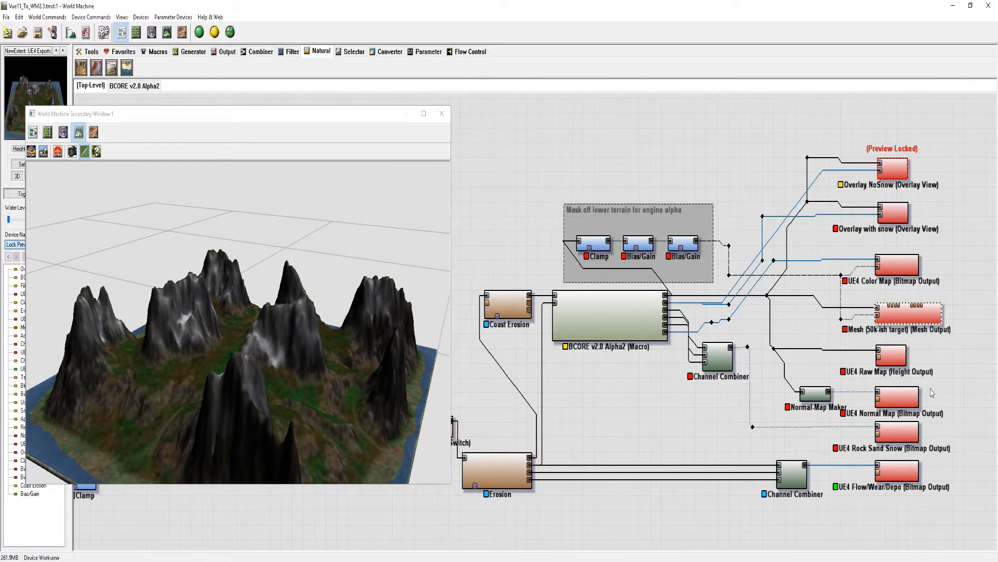
Go through the UE4 Raw Map, Normal Map, Rock Sand Snow and Flow/Wear/Depo output devices
left_click(898, 364)
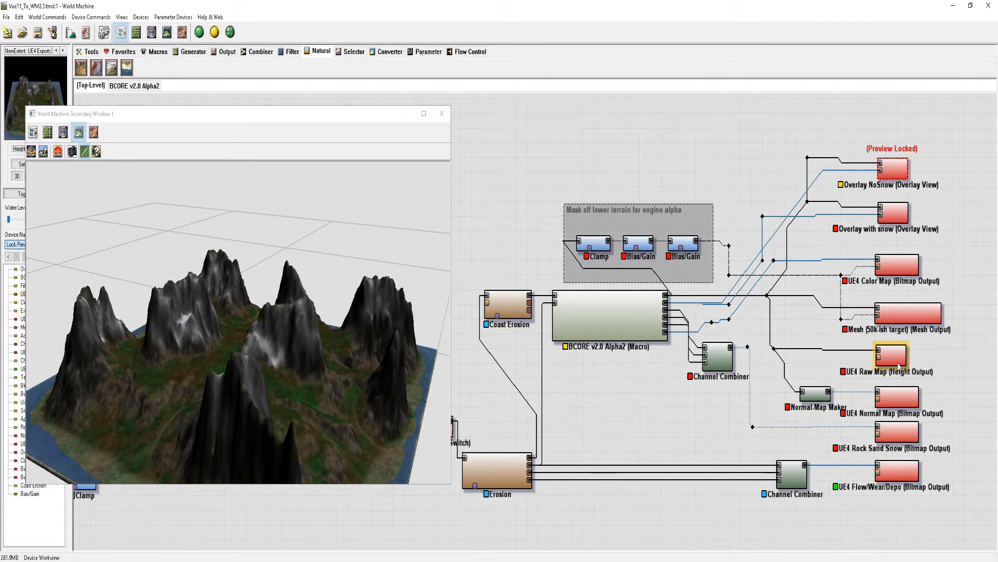
left_click(908, 401)
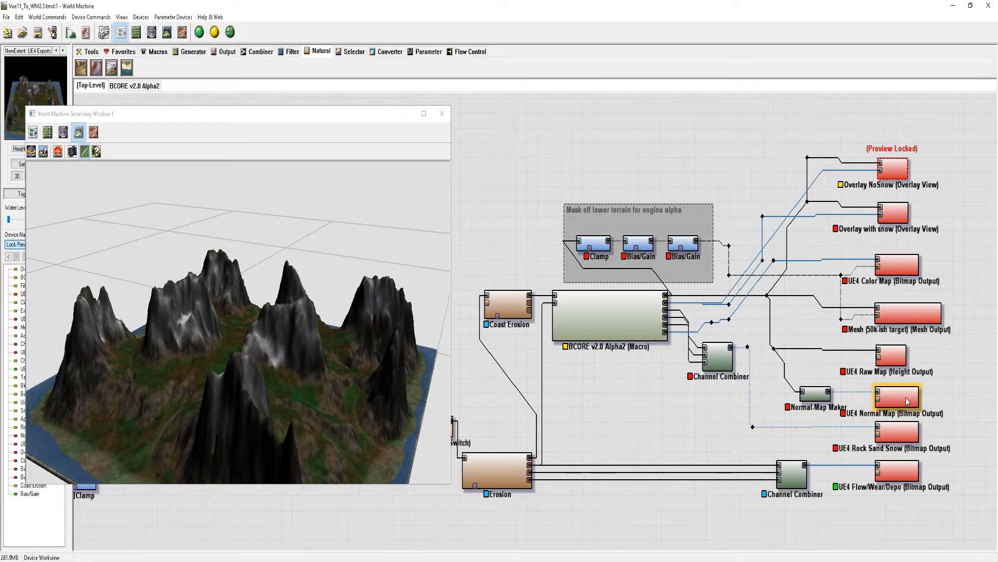
left_click(910, 433)
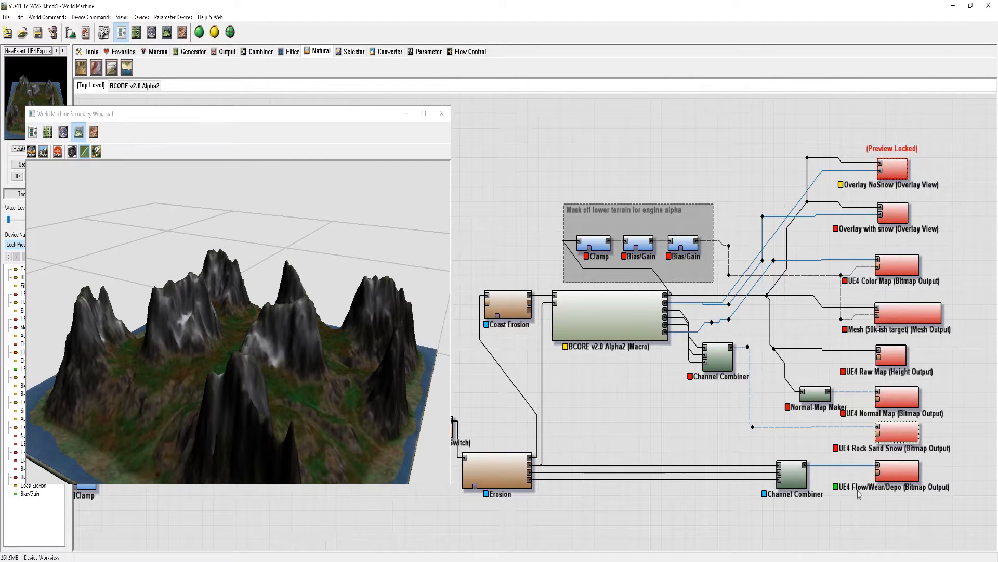
left_click(910, 477)
left_click(915, 477)
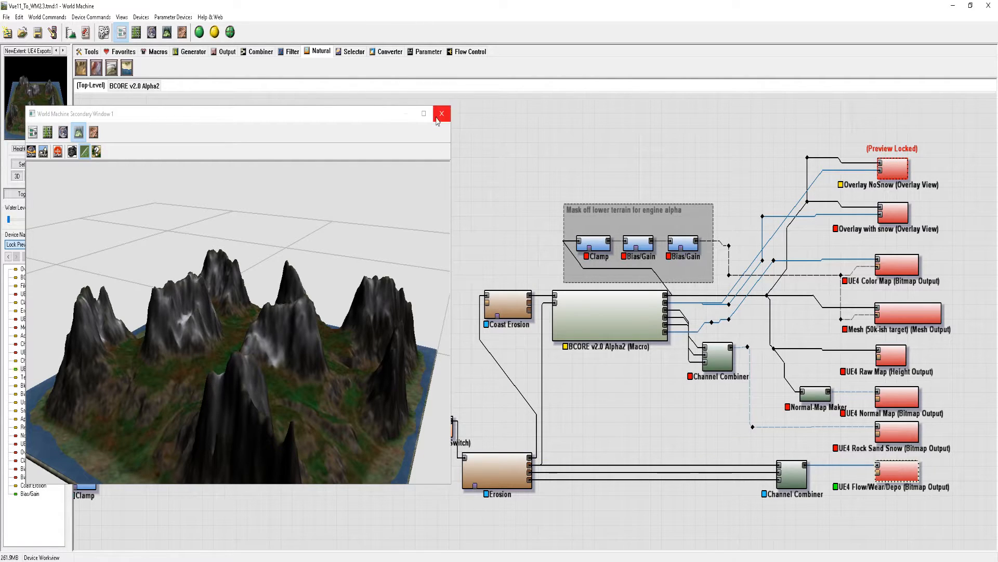
Move the preview window off the input devices and load Terrain2.tga from the _Terrain folder into the top-level File Input device
left_click_drag(366, 115, 806, 106)
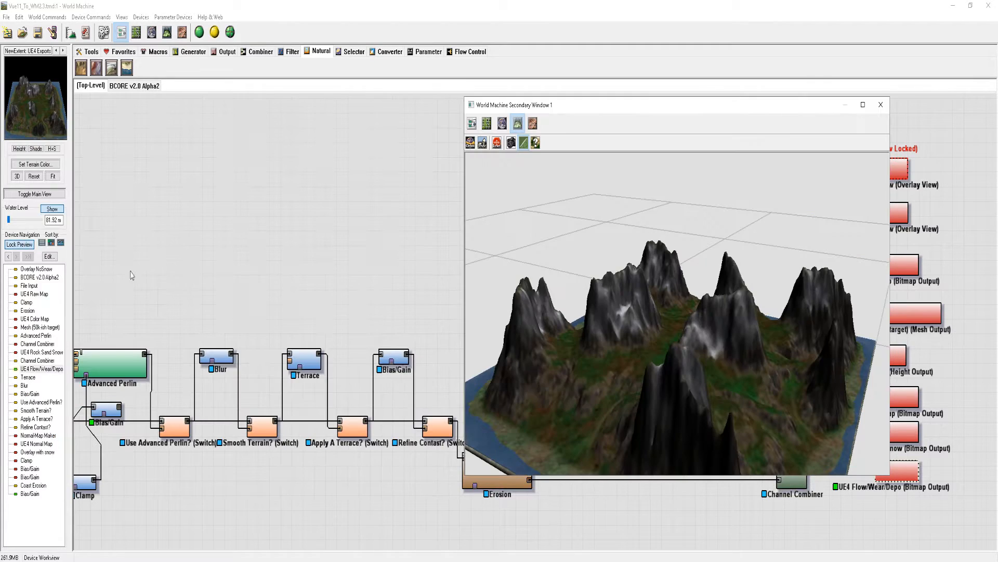
double_click(175, 416)
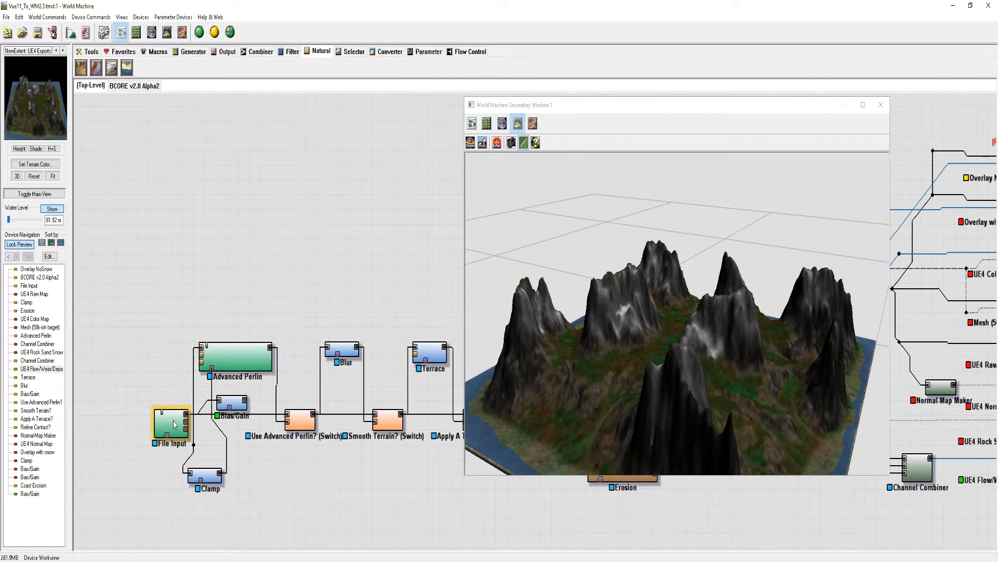
left_click(448, 239)
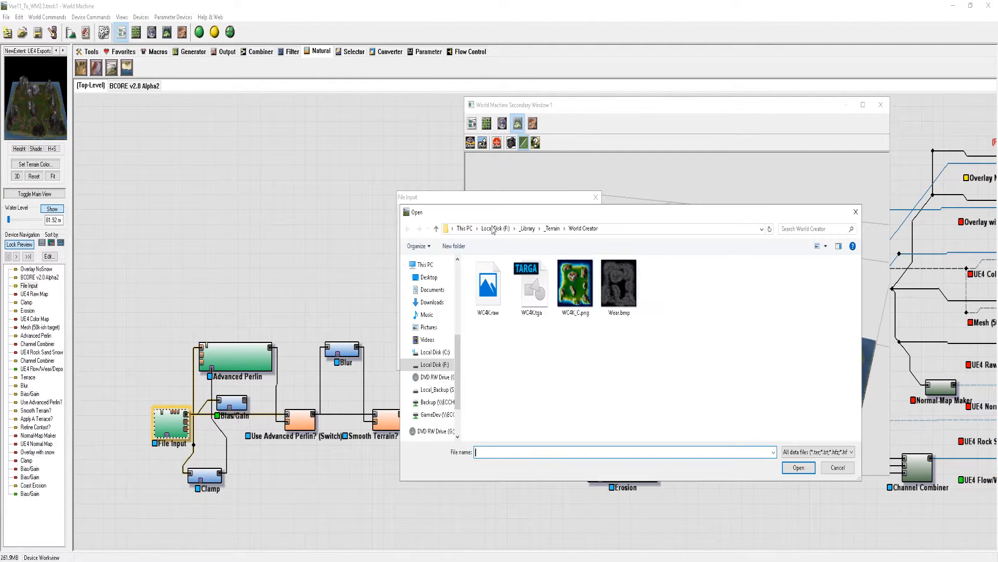
left_click(551, 229)
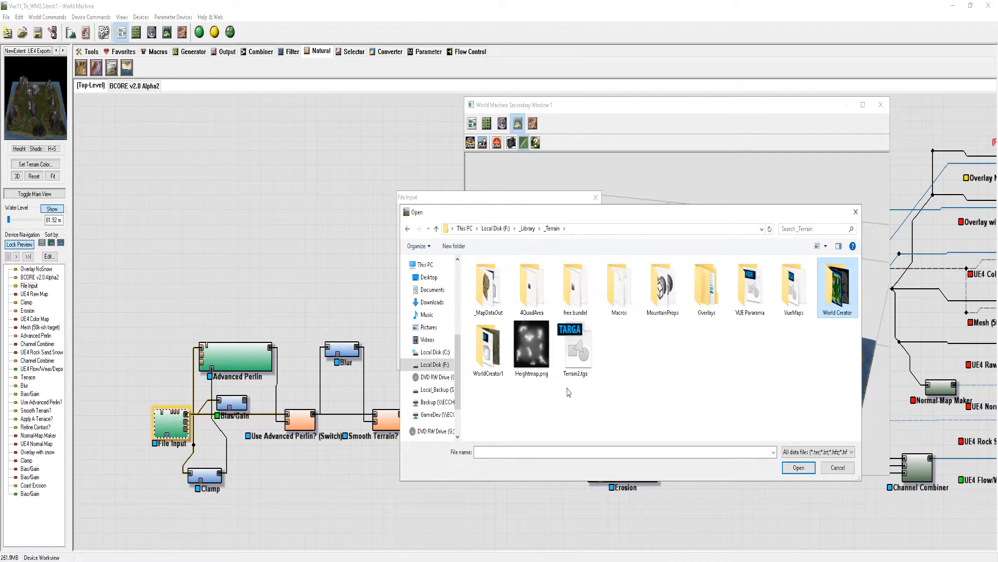
left_click(532, 346)
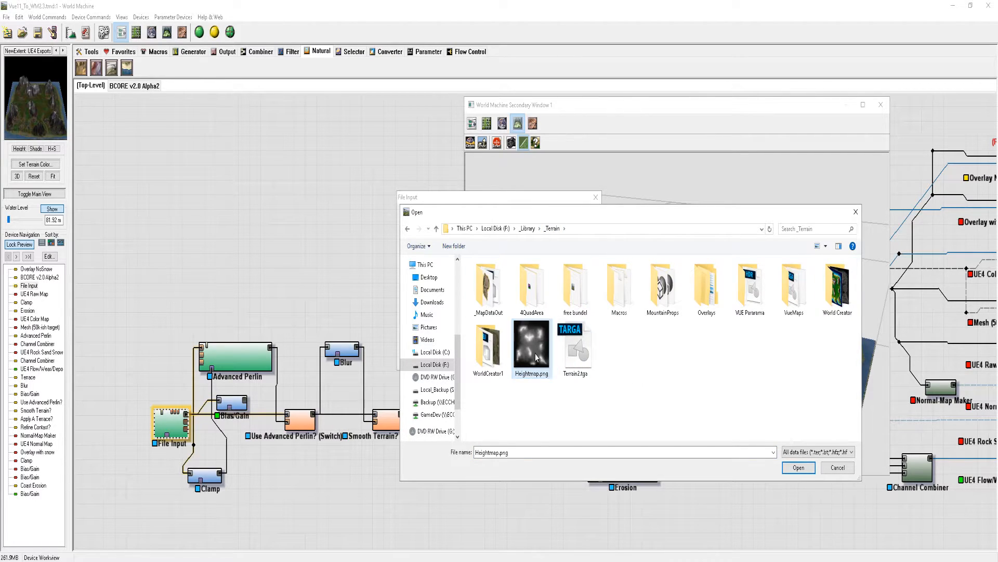
double_click(585, 354)
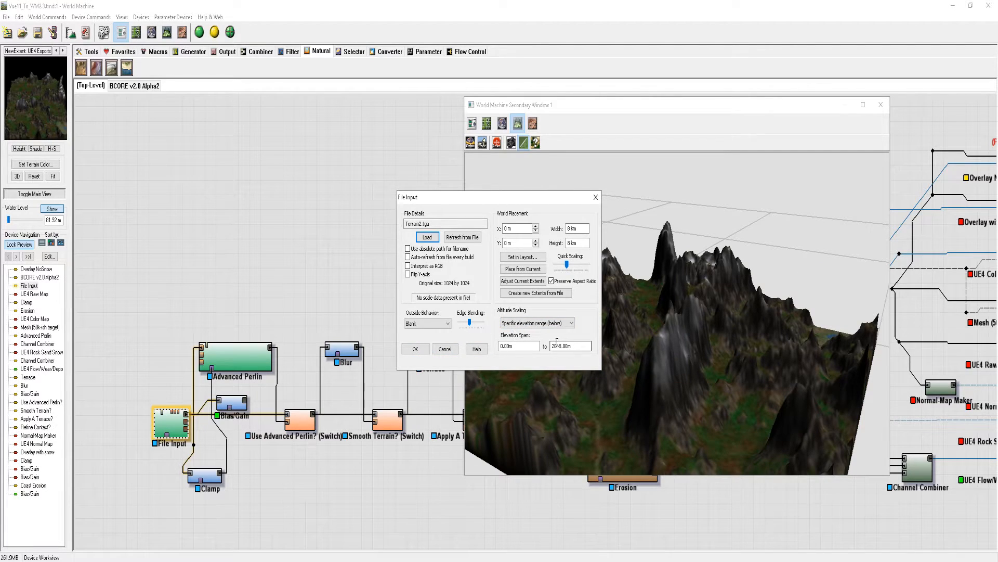
Set the upper limit of the File Input's elevation span to 1500 m
double_click(554, 347)
left_click(559, 347)
left_click_drag(562, 347, 532, 345)
type("1500")
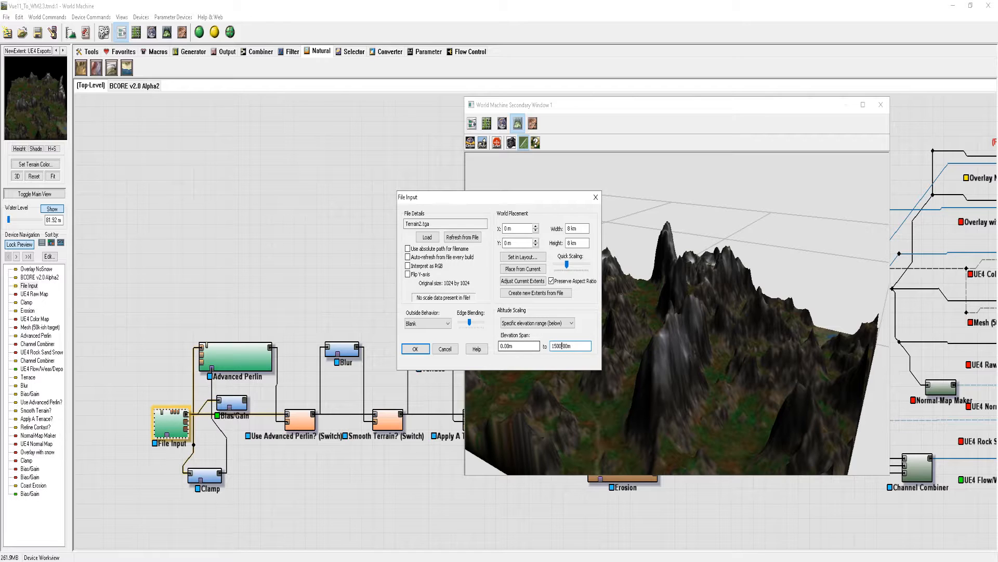
left_click(525, 347)
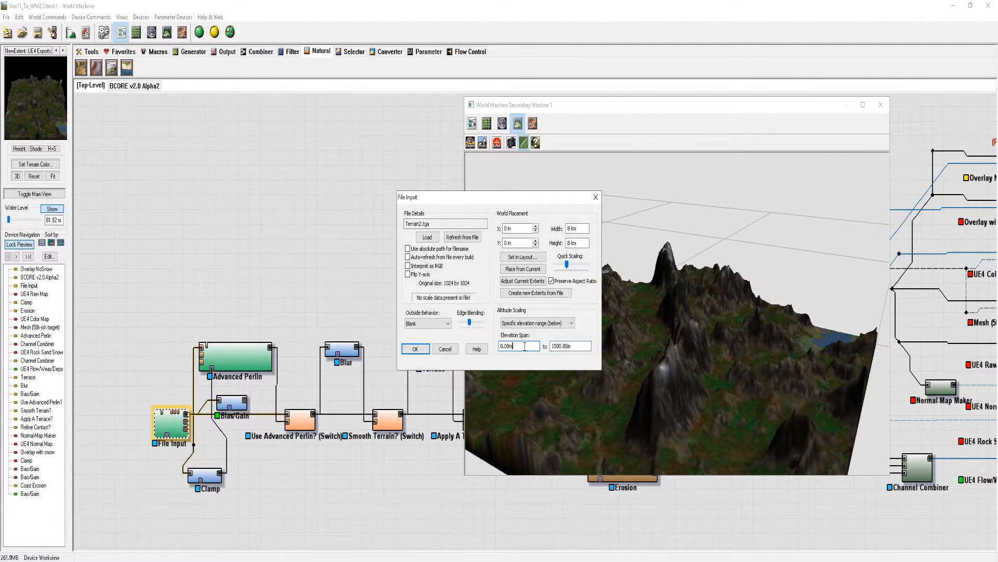
Set the upper limit of the File Input's elevation span to 1200 m, accept the settings, and inspect the terrain preview
left_click(562, 348)
left_click_drag(553, 346, 556, 348)
left_click(530, 346)
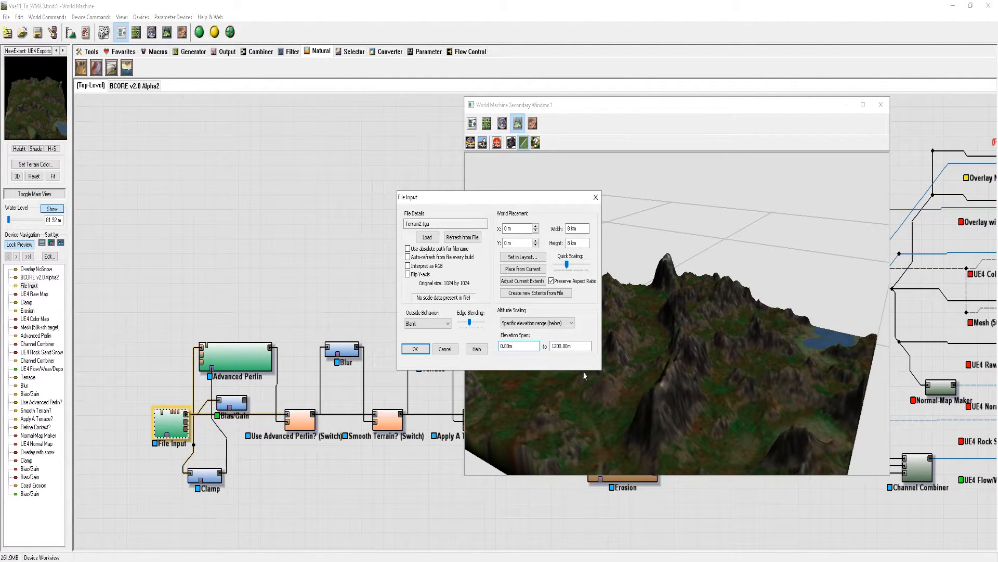
left_click(415, 348)
left_click_drag(566, 339, 650, 364)
left_click(223, 406)
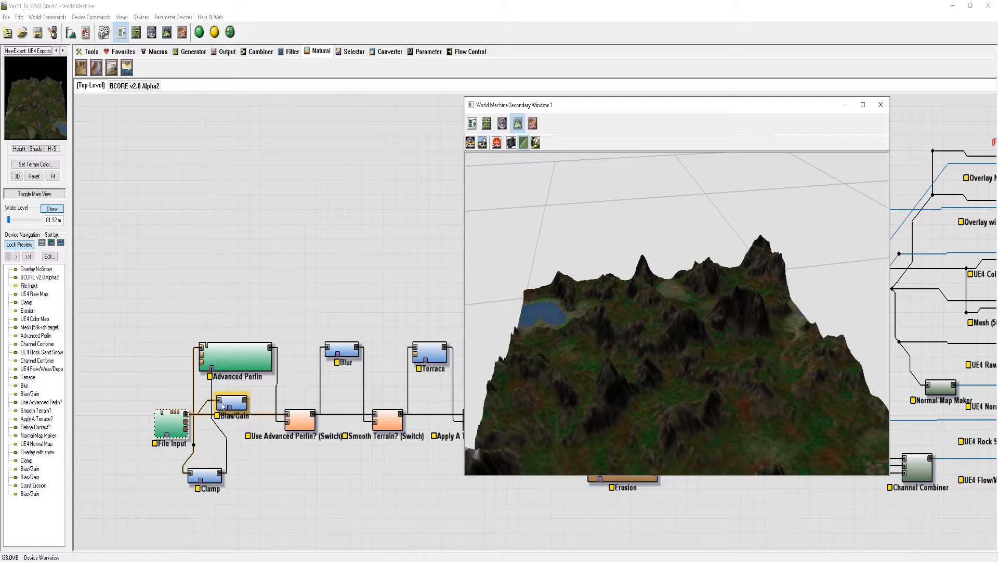
left_click(234, 405)
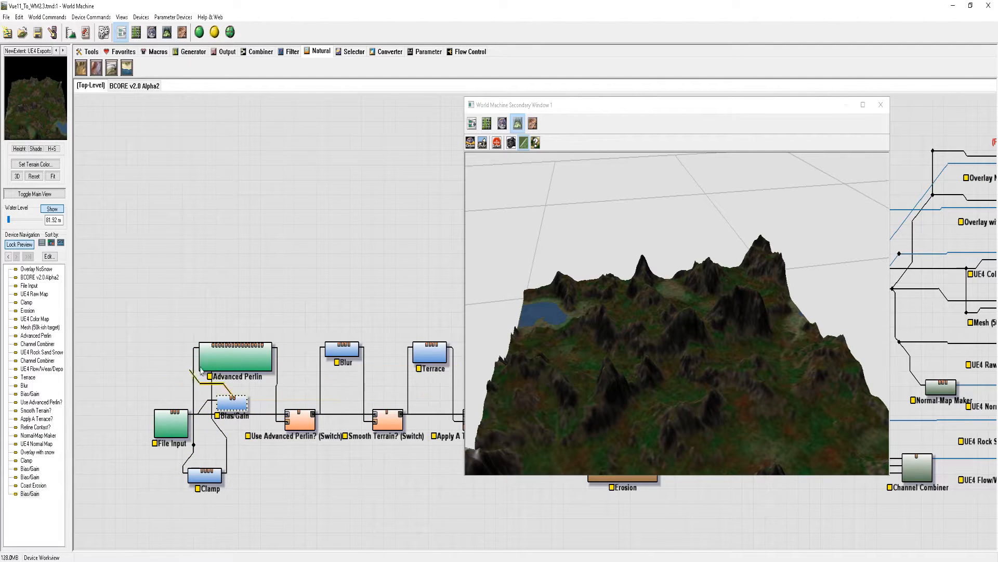
left_click(352, 429)
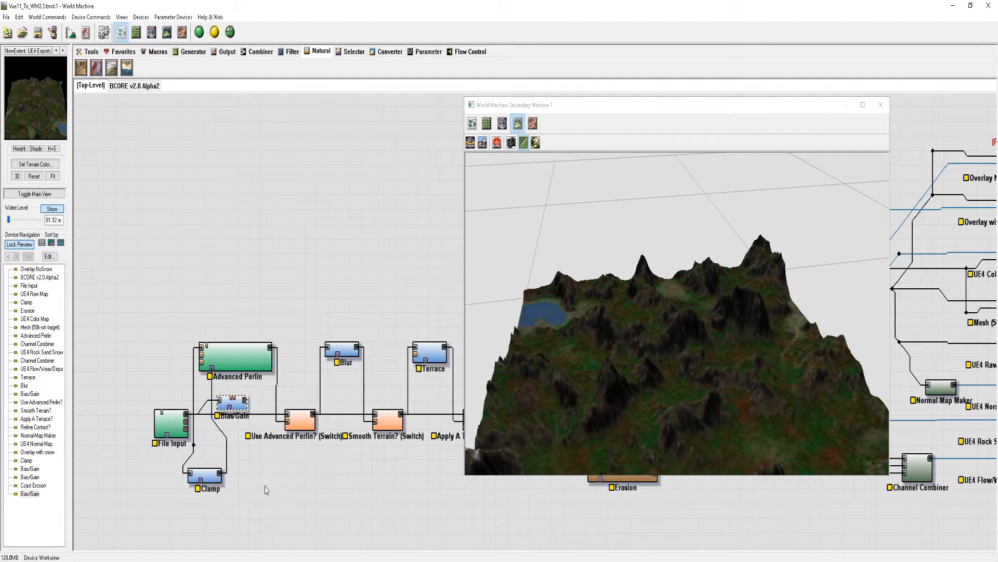
Set the Blur device's blur radius to 2 and accept its properties
middle_click_drag(295, 491, 272, 491)
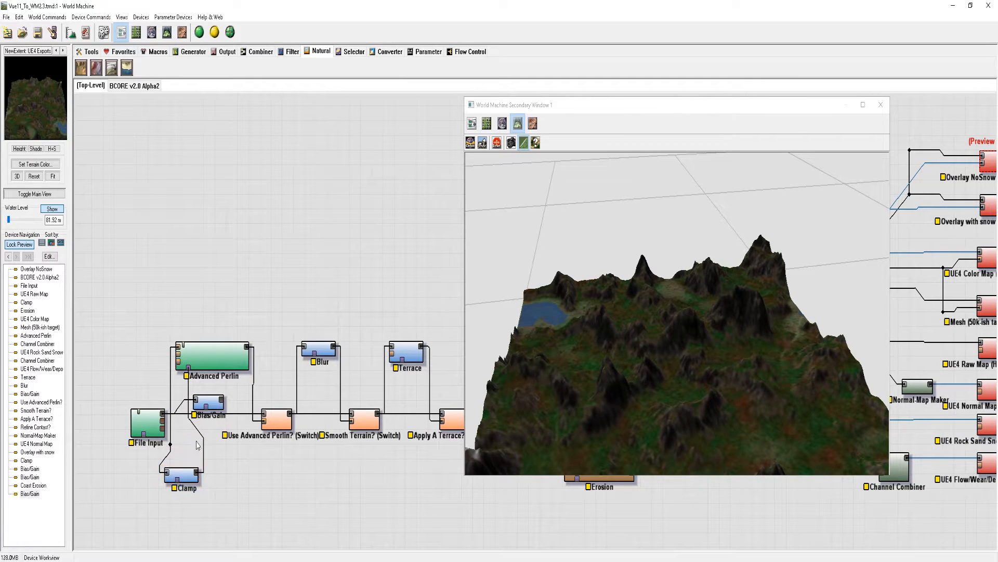
middle_click_drag(328, 498, 278, 498)
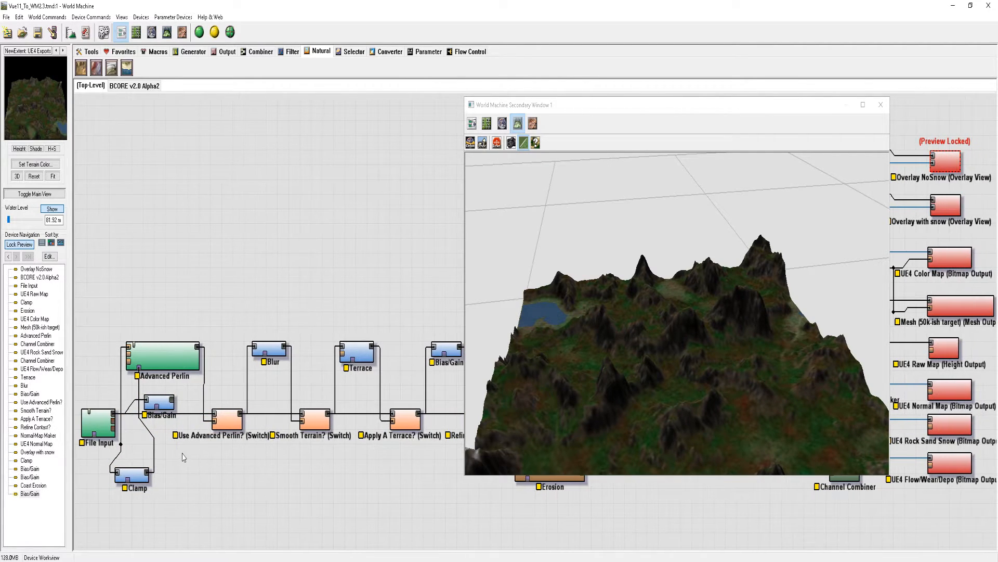
double_click(270, 352)
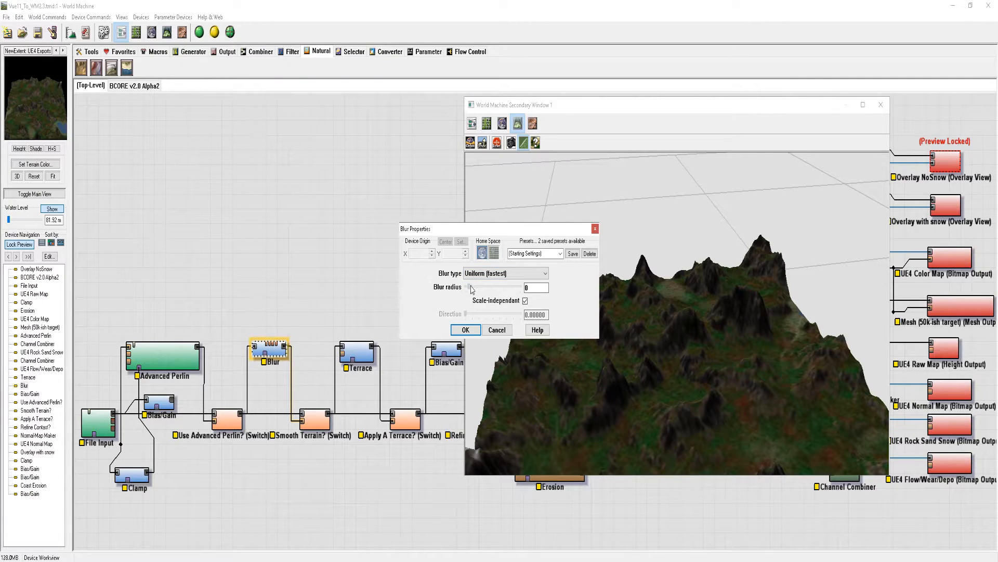
left_click_drag(474, 286, 468, 286)
left_click(536, 287)
type("2")
key("Return")
Check the Use Advanced Perlin? switch's properties, and enable the input choice in the Smooth Terrain? switch
left_click(231, 425)
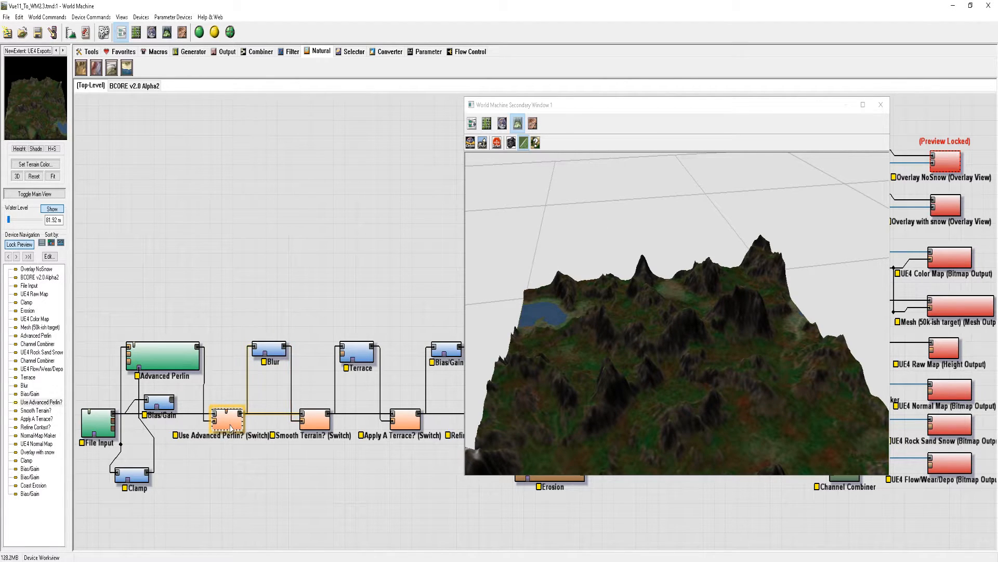
double_click(230, 427)
left_click(499, 313)
left_click(318, 428)
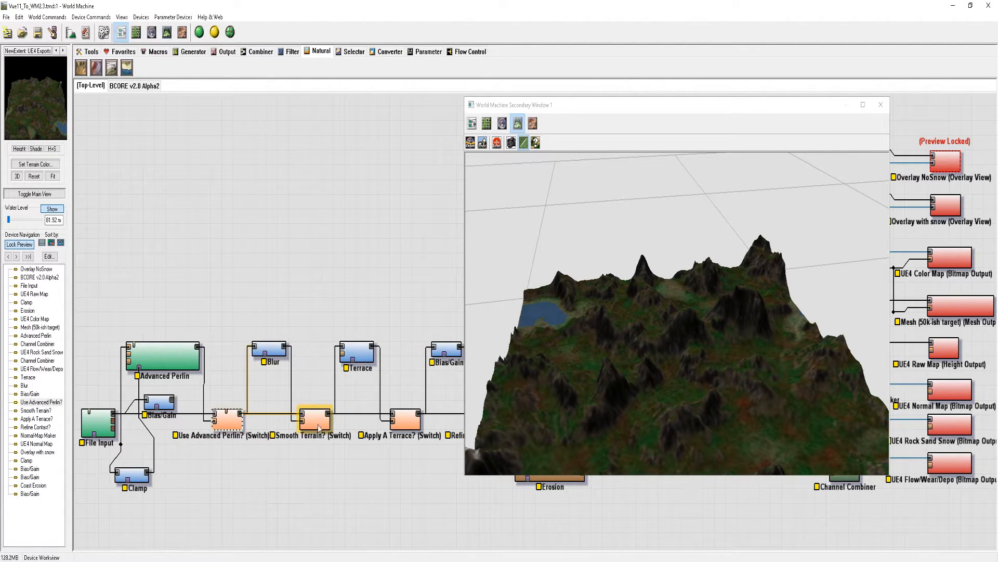
double_click(327, 422)
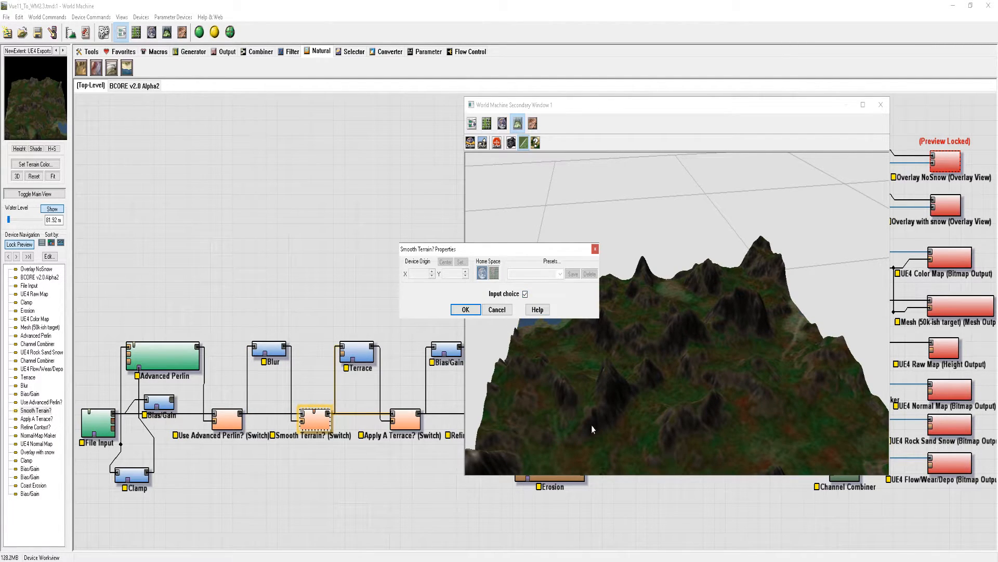
left_click(468, 311)
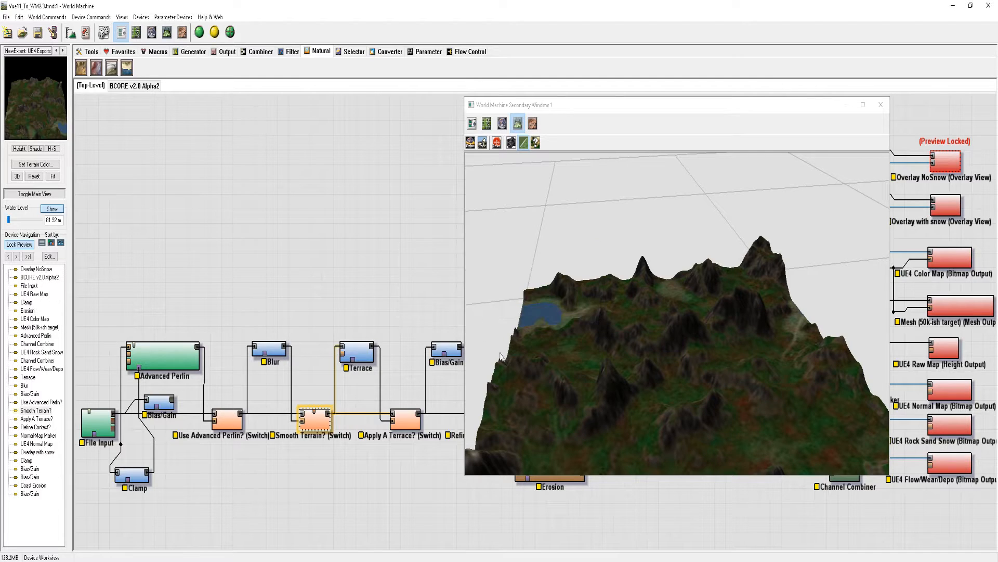
Move the secondary preview window clear of the Erosion and Coast Erosion devices and bring the BCORE macro into view
left_click_drag(414, 286, 175, 256)
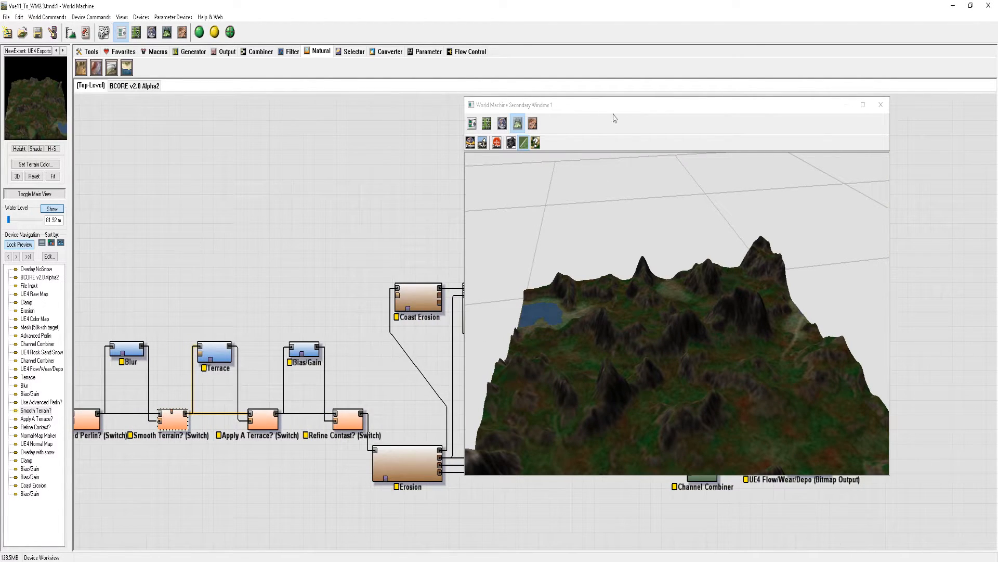
left_click_drag(588, 111, 644, 91)
left_click(383, 388)
left_click_drag(413, 399, 333, 377)
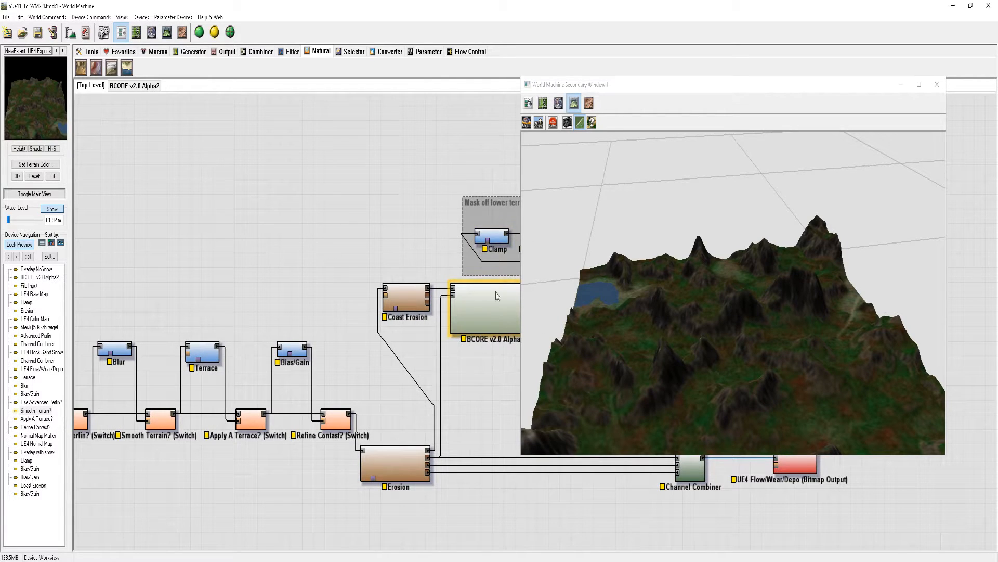
Build the full World Machine network and open the _MapDataOut export folder inside F:\_Library\_Terrain
left_click(199, 33)
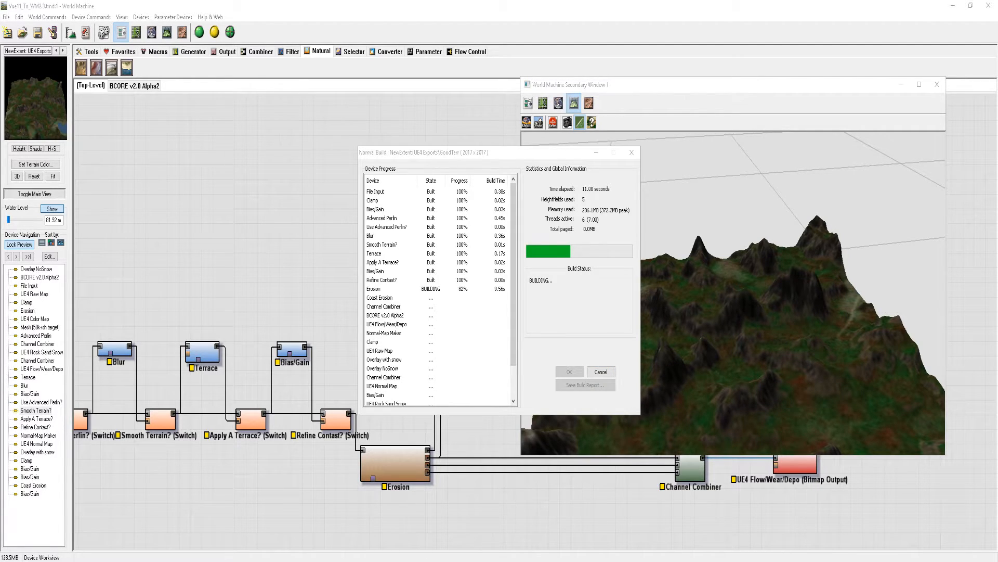
left_click_drag(0, 39, 987, 139)
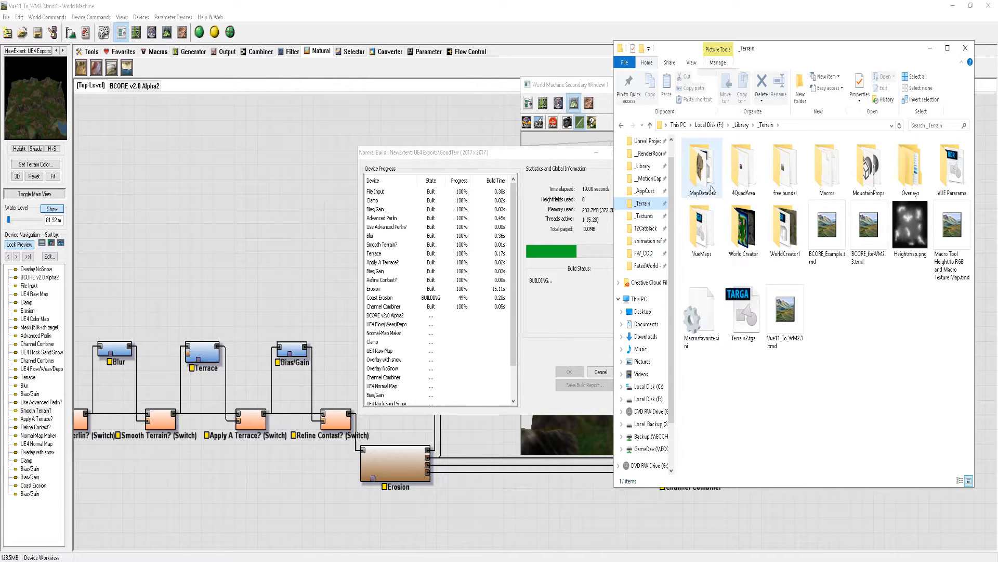
double_click(708, 178)
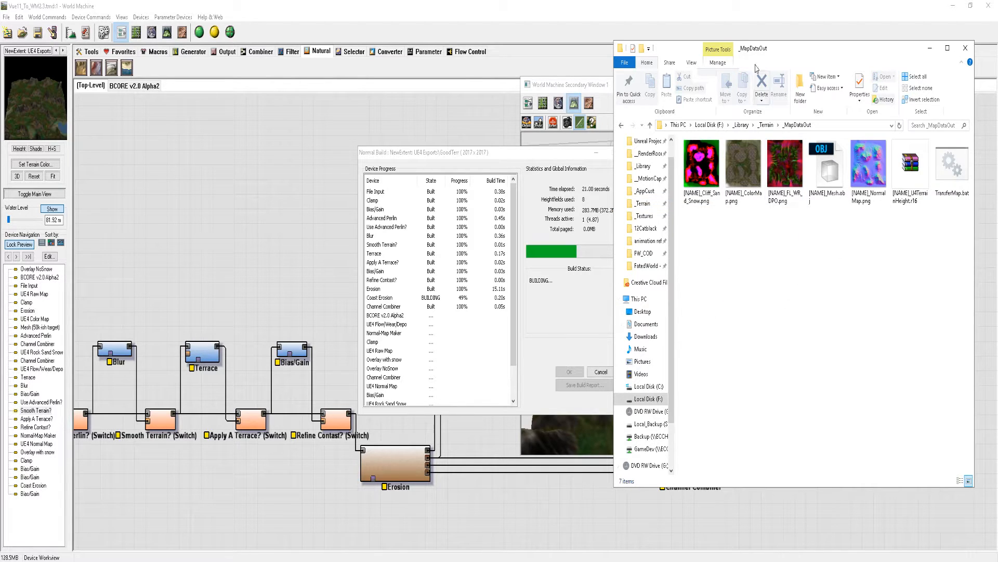
left_click_drag(773, 50, 569, 85)
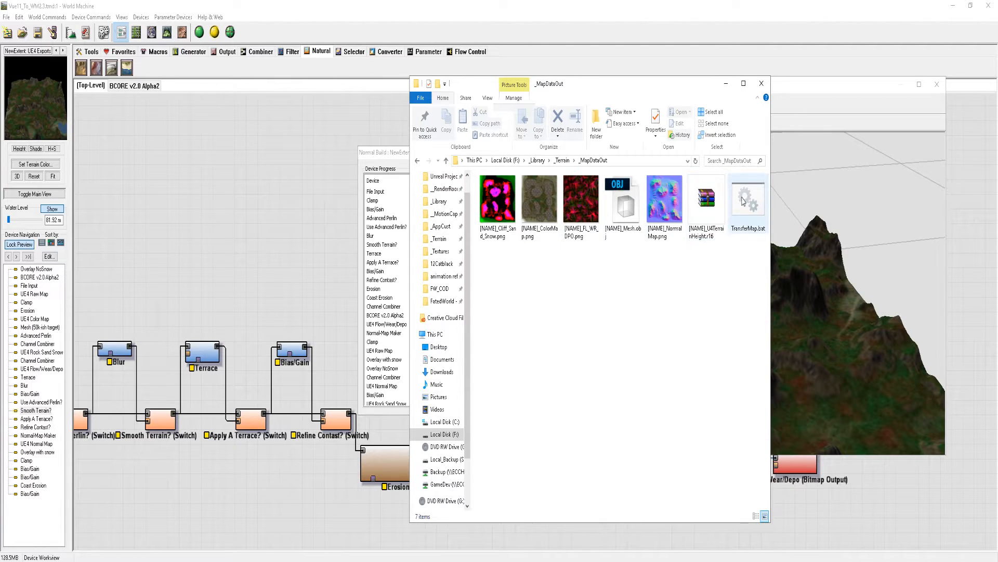
Open TransferMap.bat in Notepad, examine its destination folder name and output file prefix, and close it
right_click(750, 222)
left_click(654, 216)
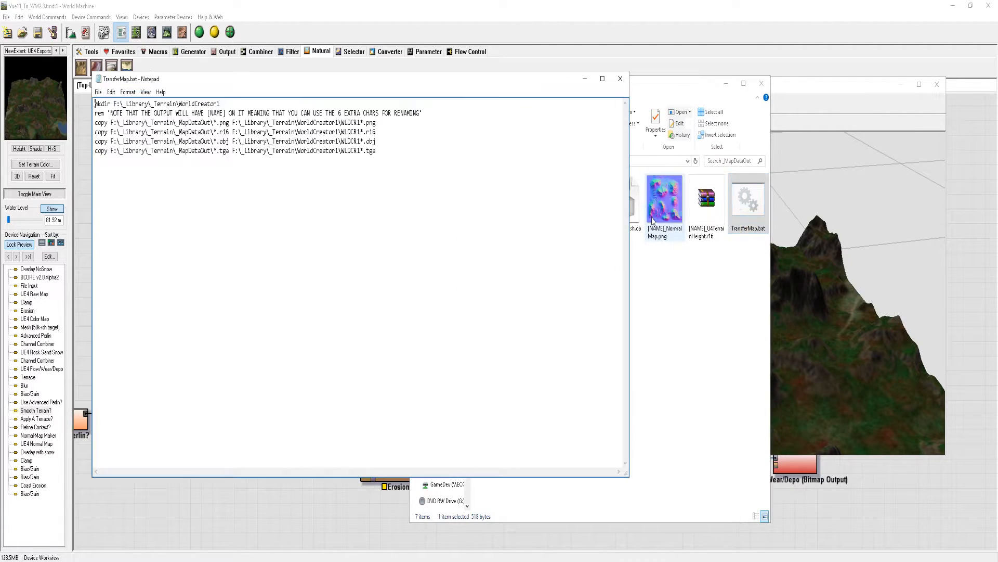
left_click_drag(179, 104, 227, 101)
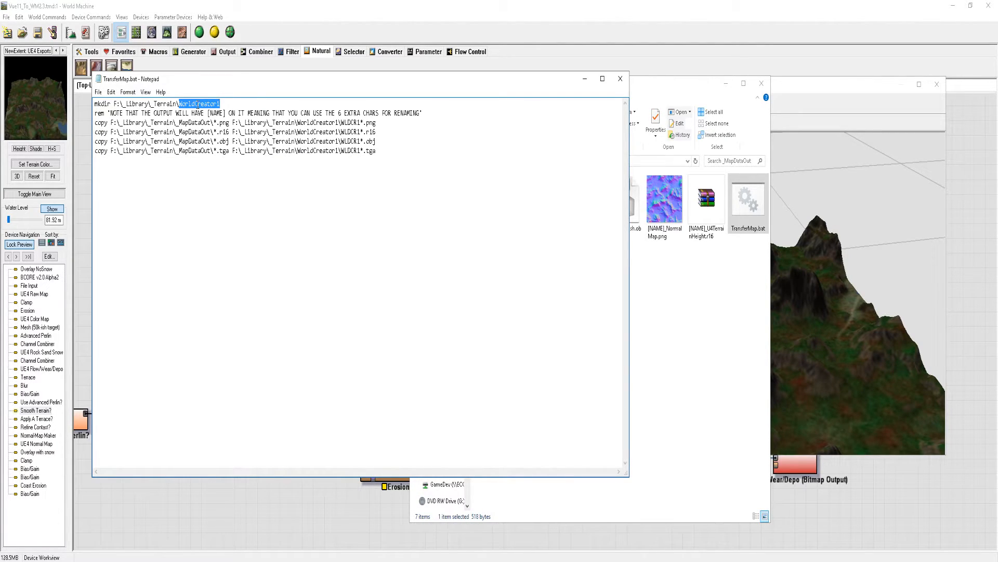
left_click_drag(297, 123, 361, 123)
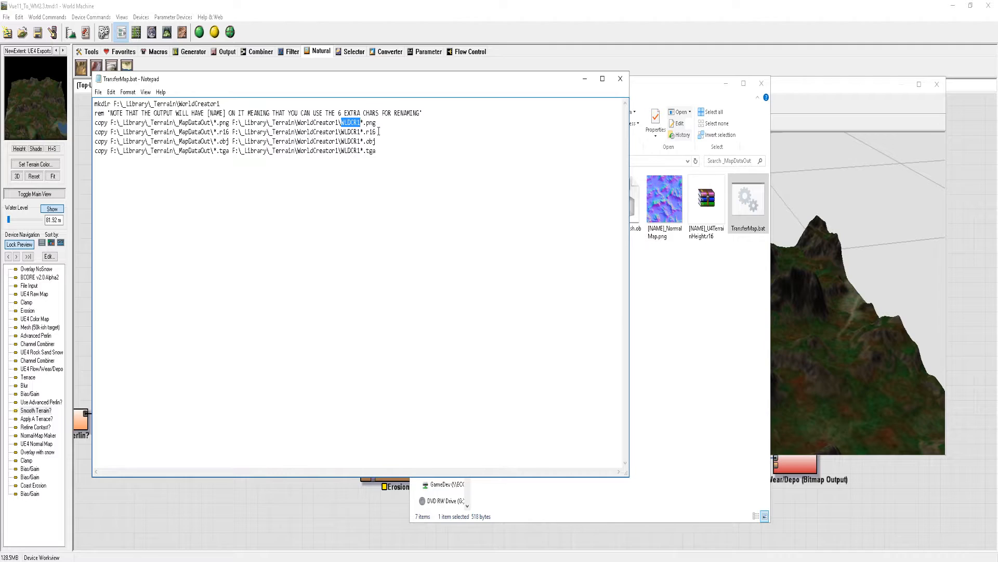
left_click(341, 123)
left_click_drag(181, 104, 220, 102)
left_click(378, 122)
left_click_drag(342, 124, 348, 123)
left_click(412, 140)
left_click(621, 78)
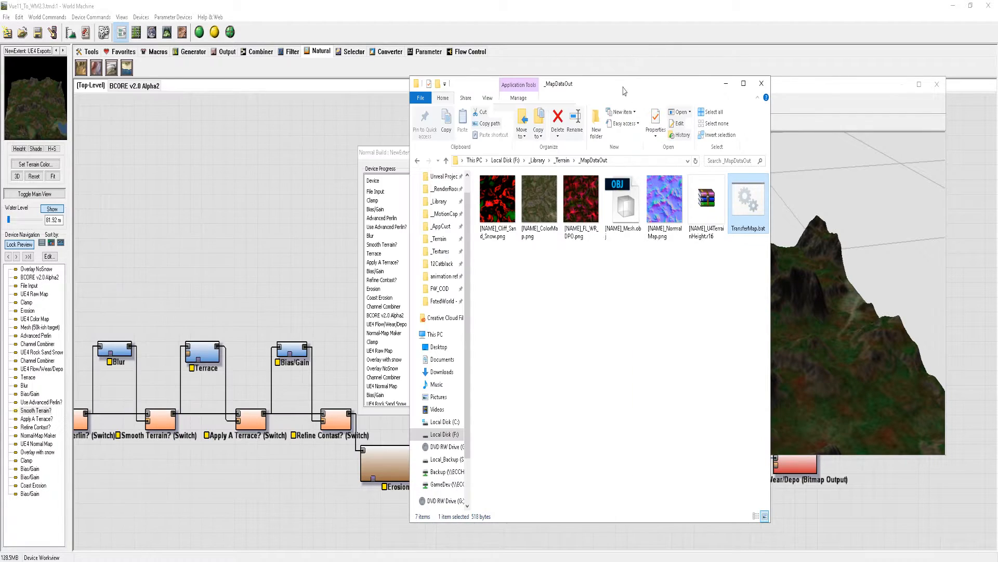
Look through the transferred maps and mesh in the _Terrain library's WorldCreator1 folder, then minimize the file window
left_click(445, 160)
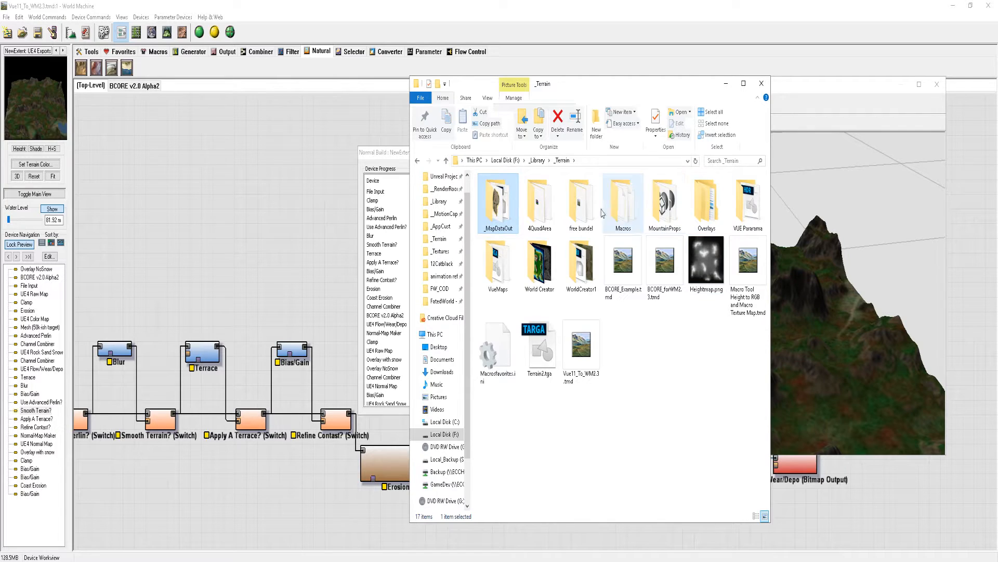
double_click(580, 268)
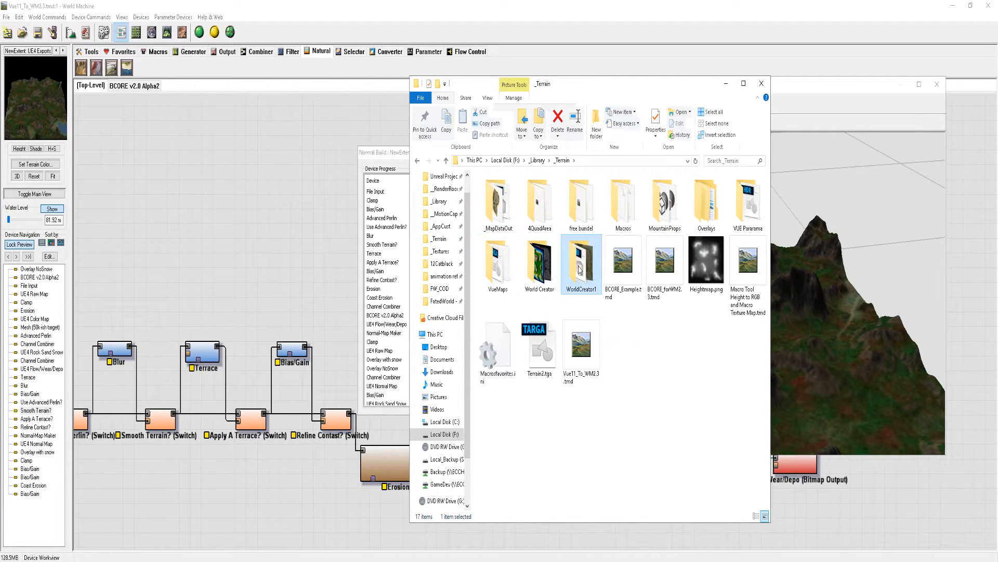
left_click_drag(731, 298, 593, 309)
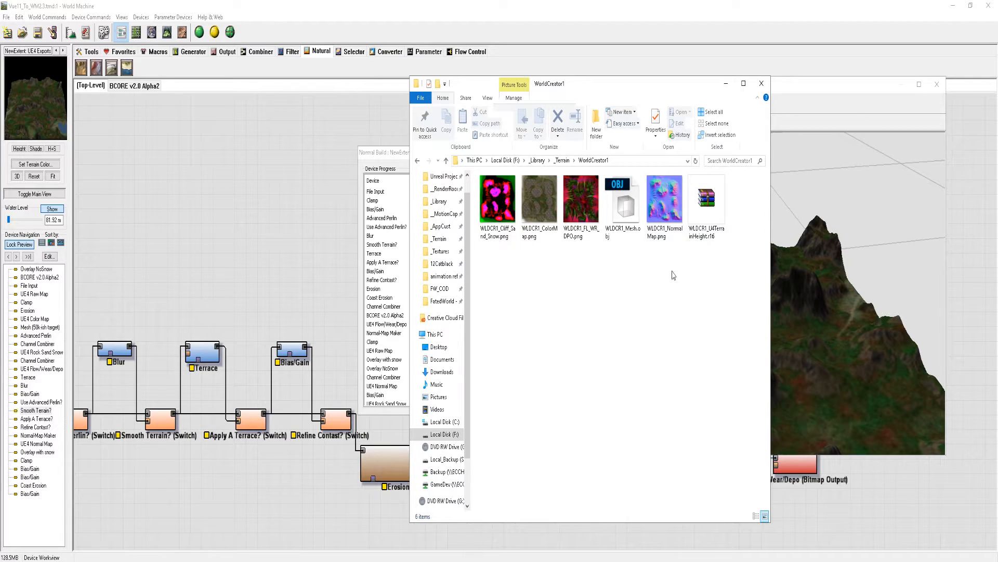
left_click(625, 214)
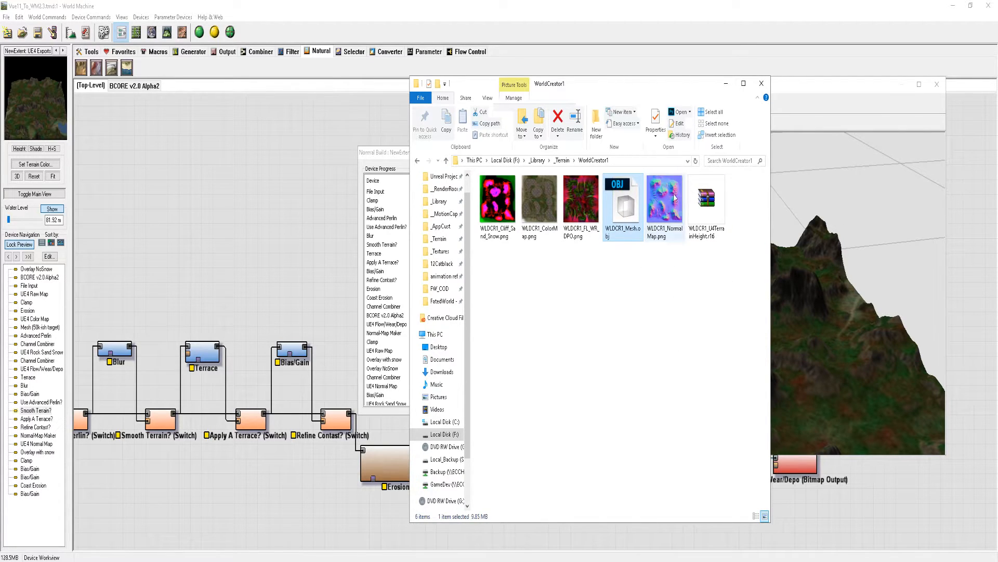
left_click(726, 84)
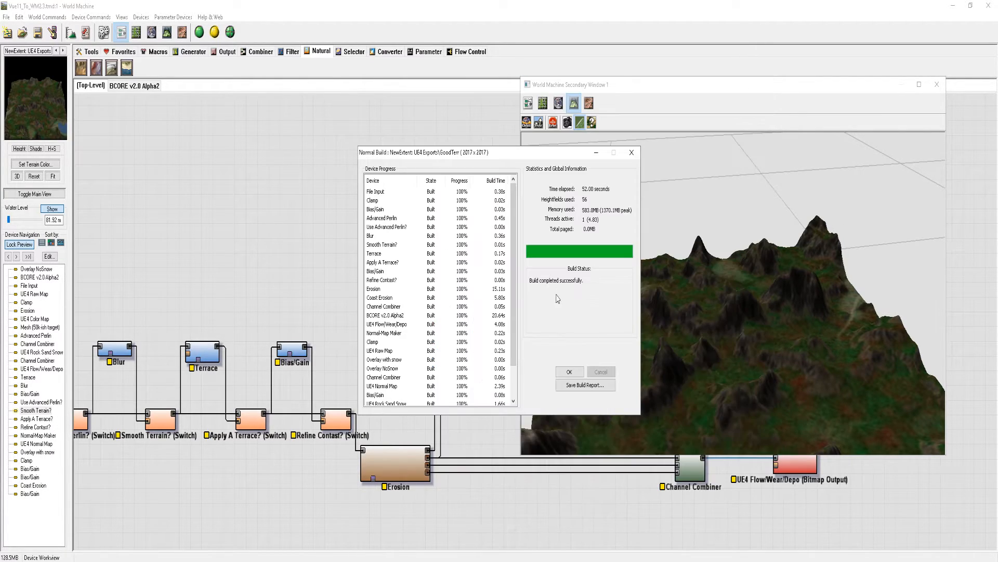
Dismiss the build report and inspect the built terrain from several angles in the 3D preview
left_click(570, 371)
left_click_drag(805, 358, 668, 350)
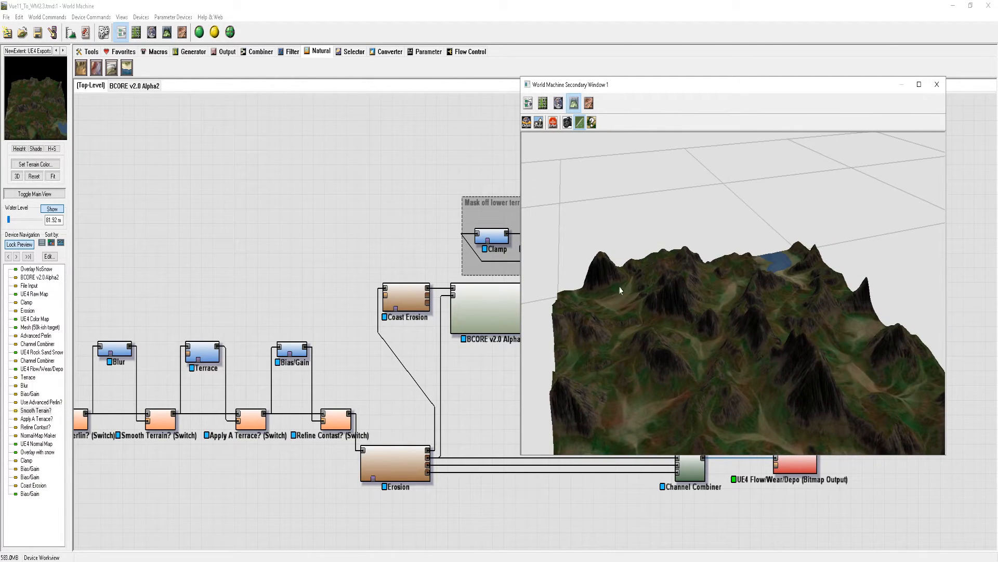
left_click_drag(857, 387, 736, 396)
right_click_drag(736, 396, 722, 332)
left_click_drag(722, 333, 513, 379)
left_click_drag(697, 348, 739, 333)
mouse_move(738, 333)
right_mouse_down()
mouse_move(737, 309)
mouse_move(738, 347)
right_mouse_up()
left_click_drag(739, 347, 761, 360)
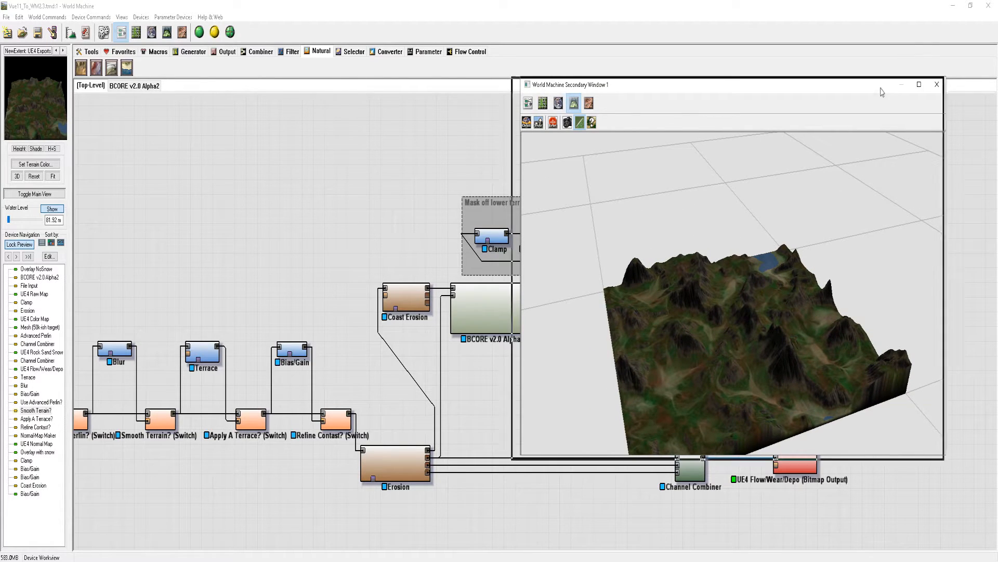
Minimize World Machine, open TransferMap.bat from _Terrain\_MapDataOut for editing, and set its mkdir folder to WorldCreator2
left_click(954, 6)
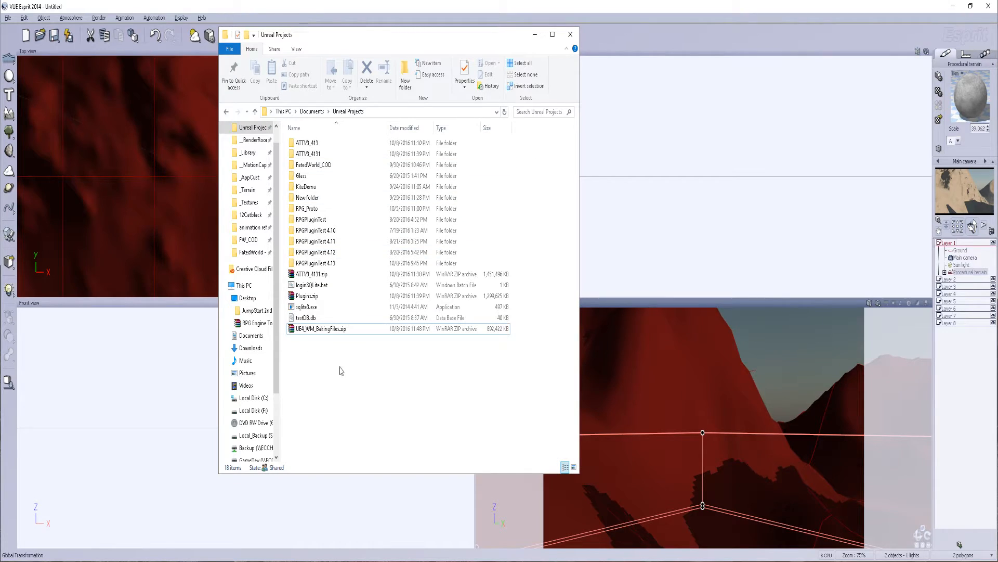
left_click(257, 191)
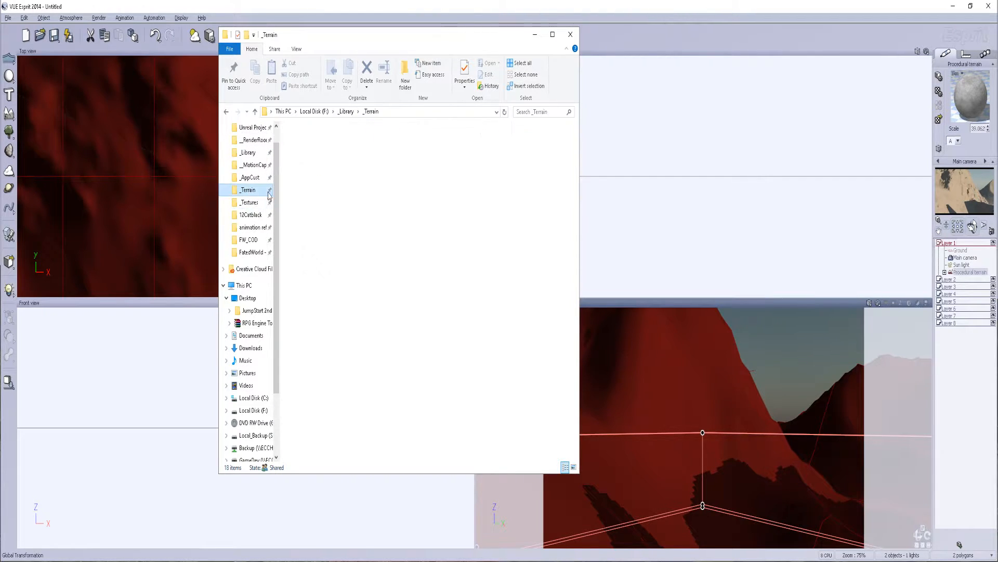
double_click(319, 156)
right_click(551, 162)
left_click(488, 181)
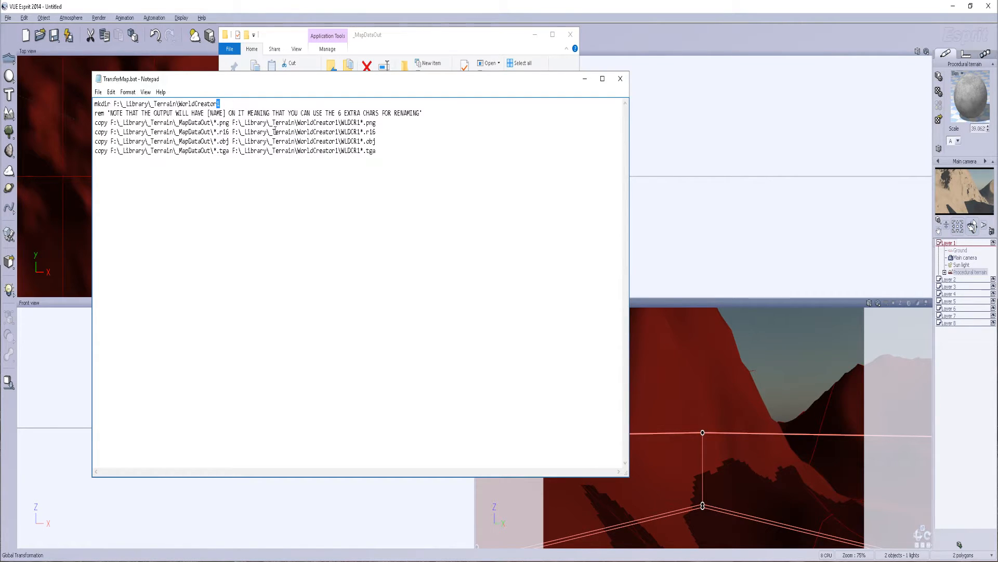
Point all four copy commands to the WorldCreator2 folder and change their output file prefix to WLDCR2
left_click(338, 123)
key("BackSpace")
type("2")
left_click(336, 150)
key("BackSpace")
type("2")
left_click_drag(357, 122, 360, 124)
left_click_drag(357, 151, 360, 151)
type("2")
Save and close TransferMap.bat, run it, and open the WorldCreator2 folder in _Terrain
left_click(98, 92)
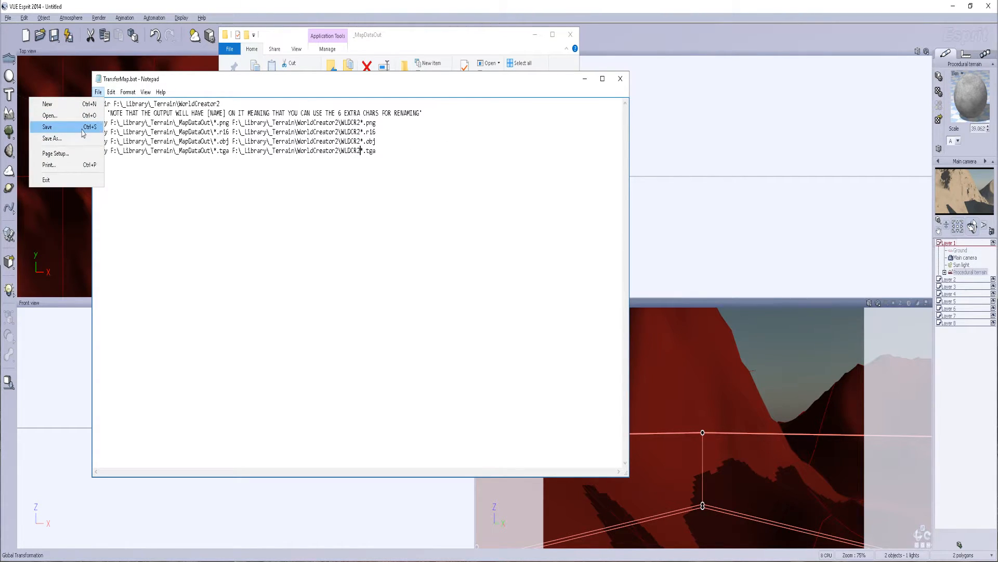
left_click(102, 129)
left_click(620, 78)
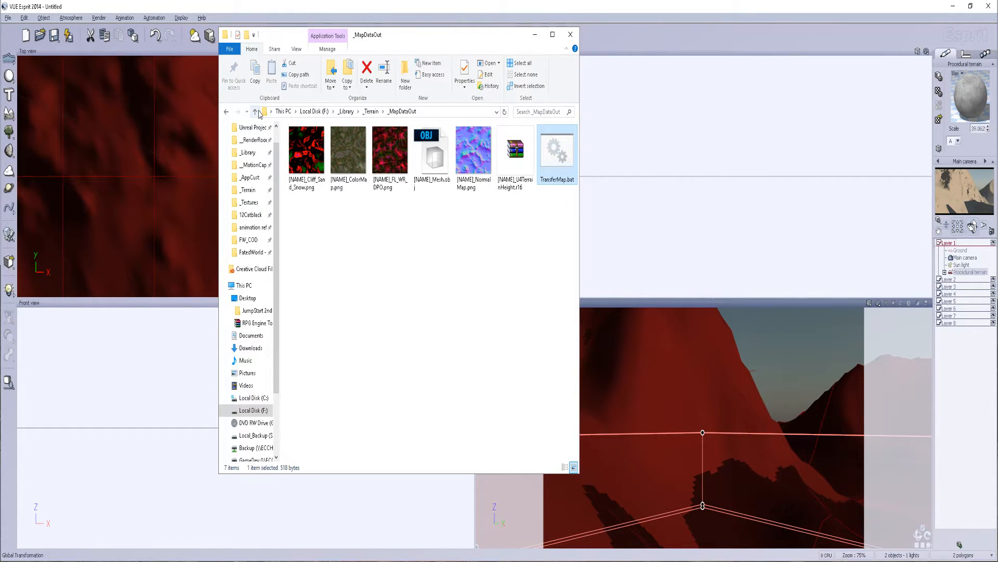
left_click(255, 111)
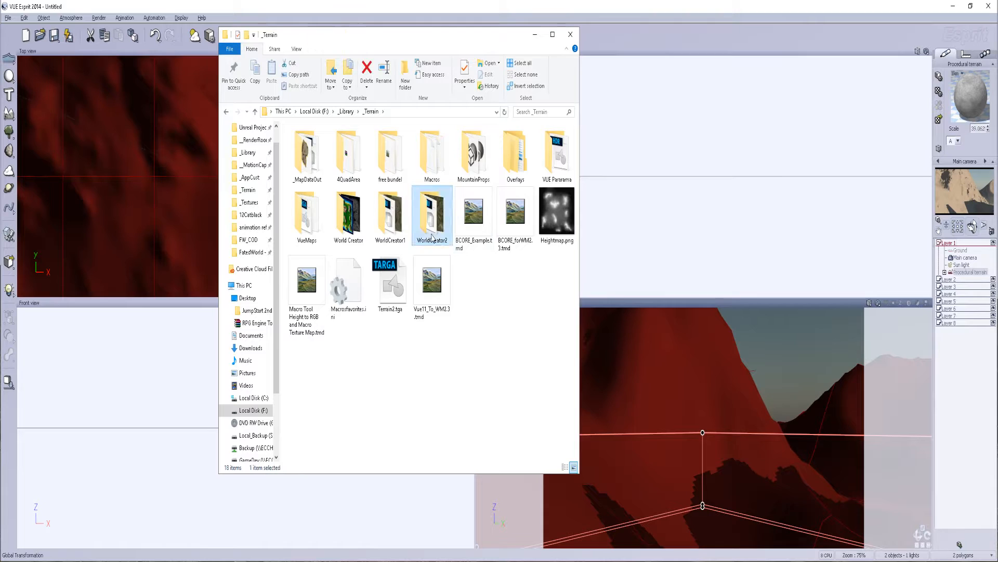
double_click(432, 214)
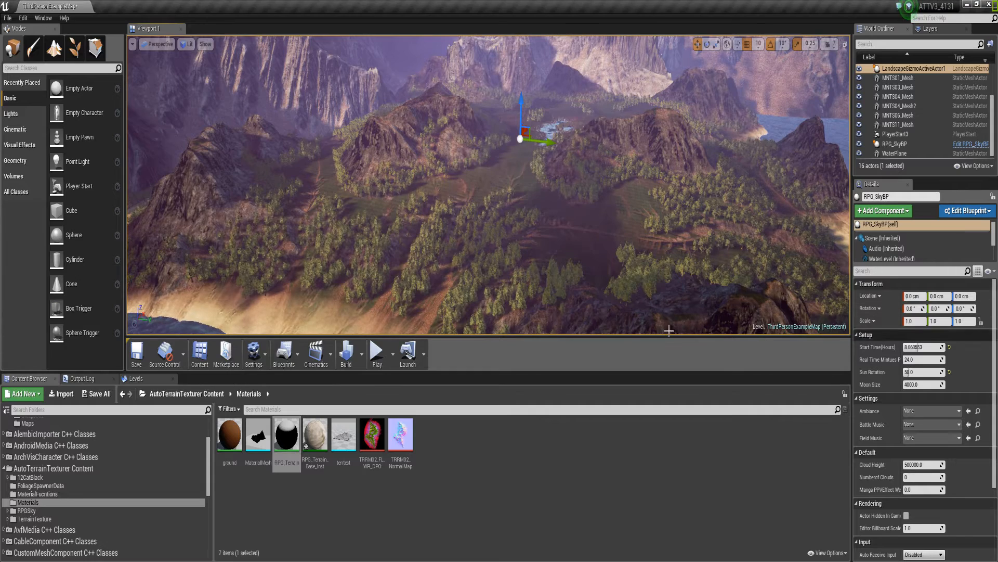
Switch to Unreal Editor and create a level named awdeawds in the Content/Terrain folder
right_click(541, 472)
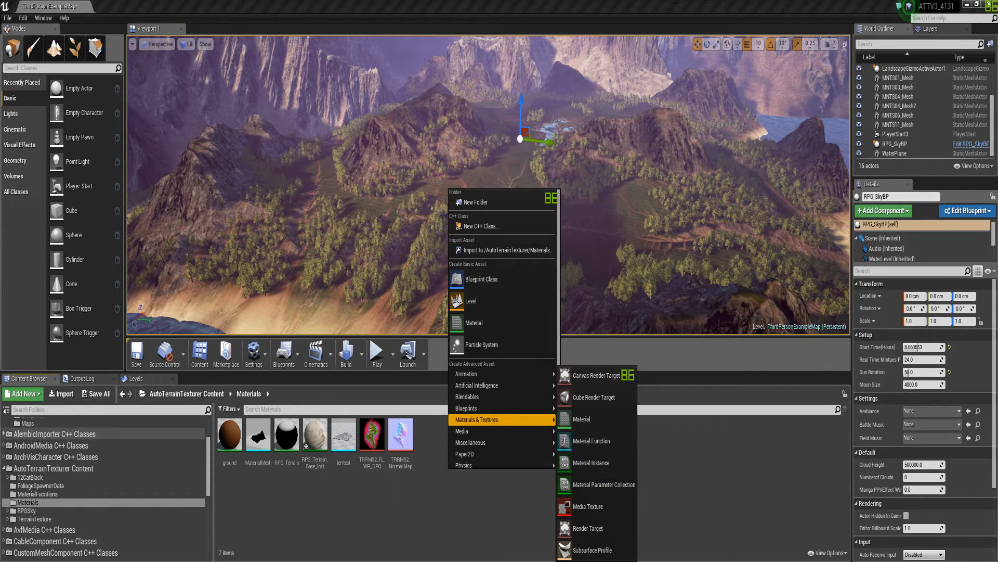
scroll(95, 458, "up", 3)
left_click(40, 449)
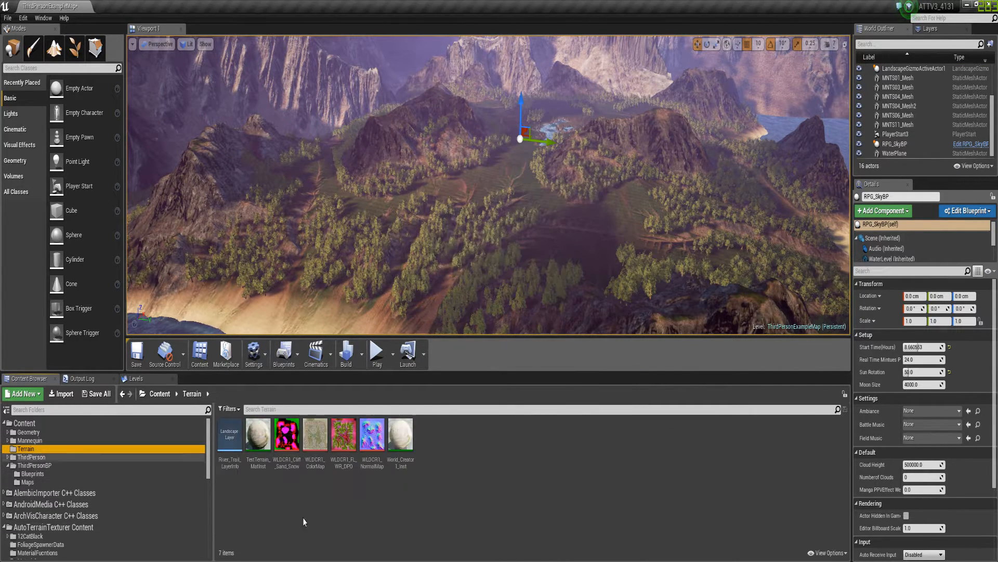
right_click(487, 457)
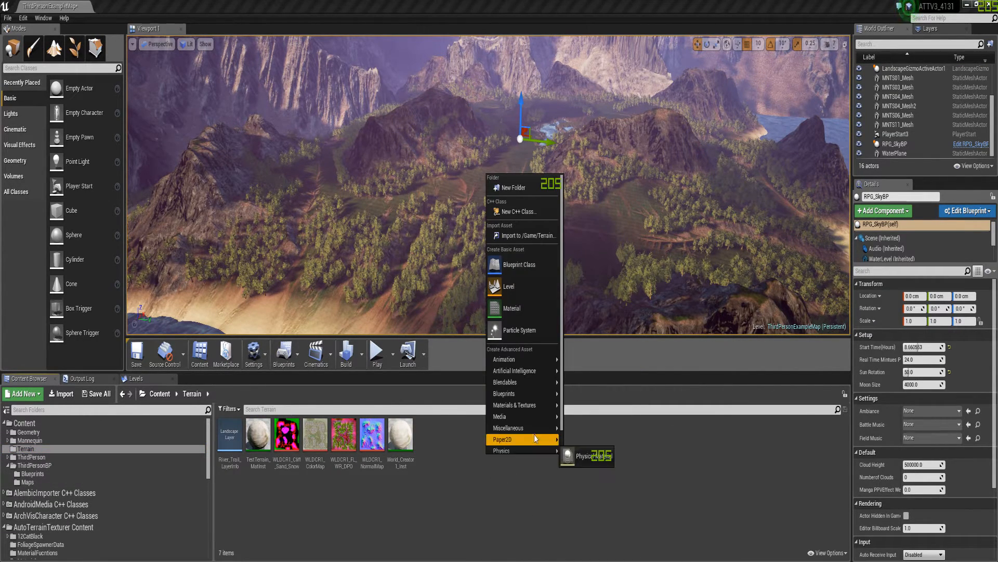
left_click(509, 286)
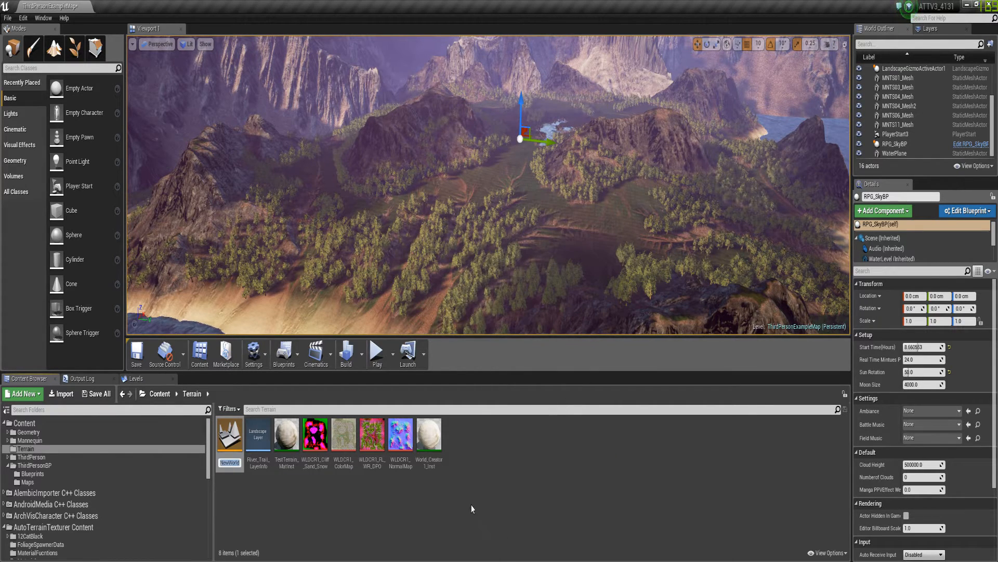
type("awdeawds")
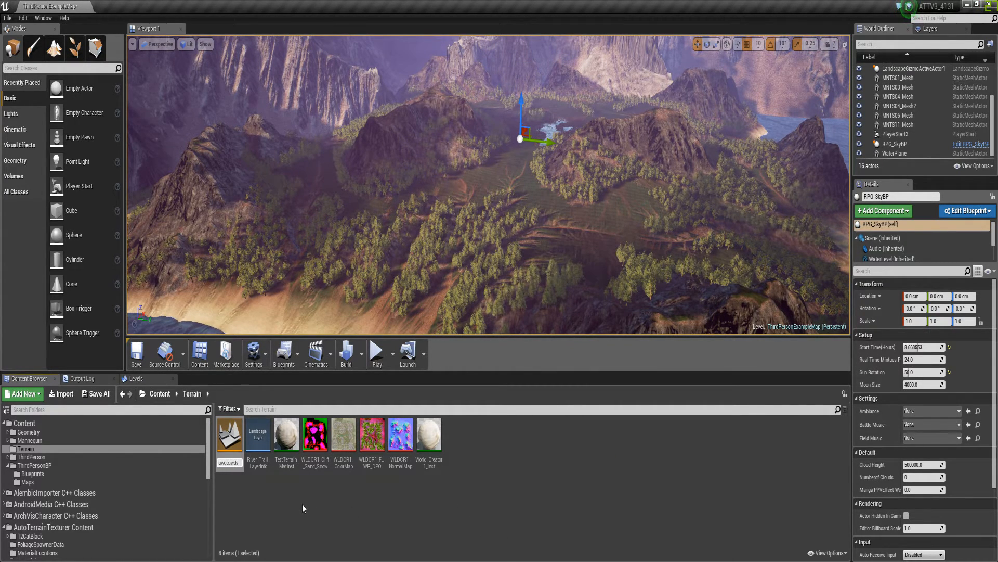
key("Return")
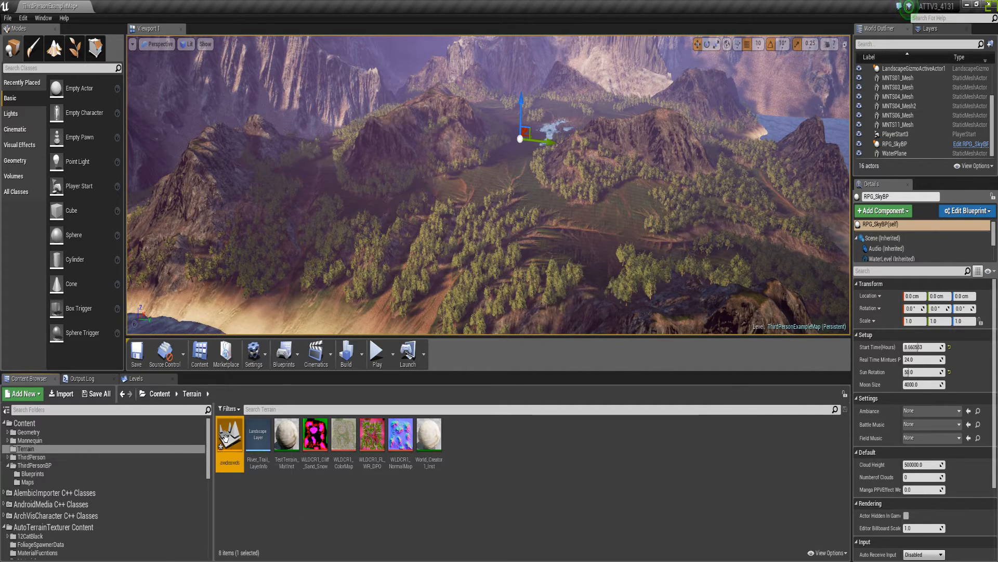
Open the awdeawds level, saving the pending levels but leaving out the RPG_Terrain_Base_Inst material instance
double_click(227, 442)
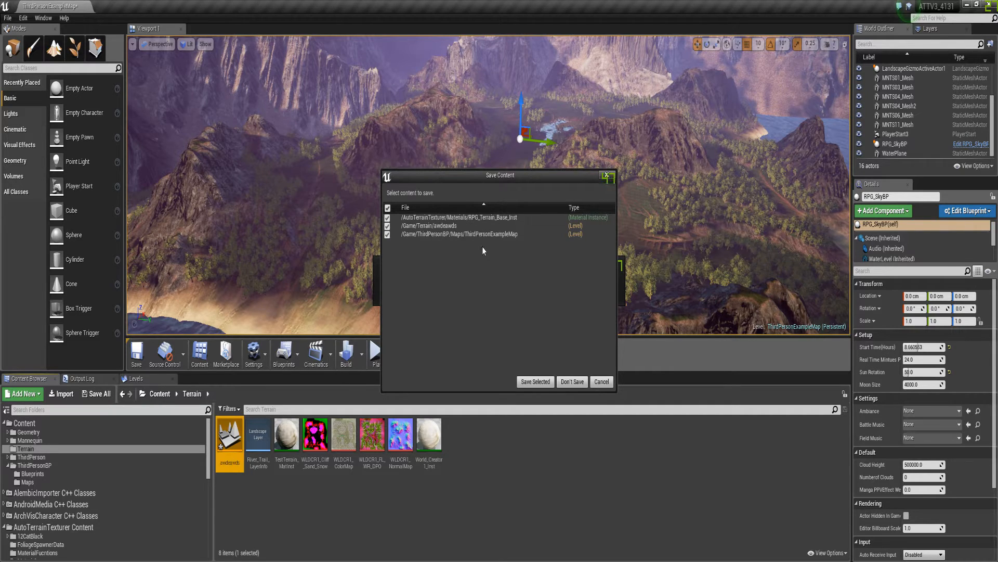
left_click(388, 217)
left_click(387, 234)
left_click(387, 234)
left_click(535, 382)
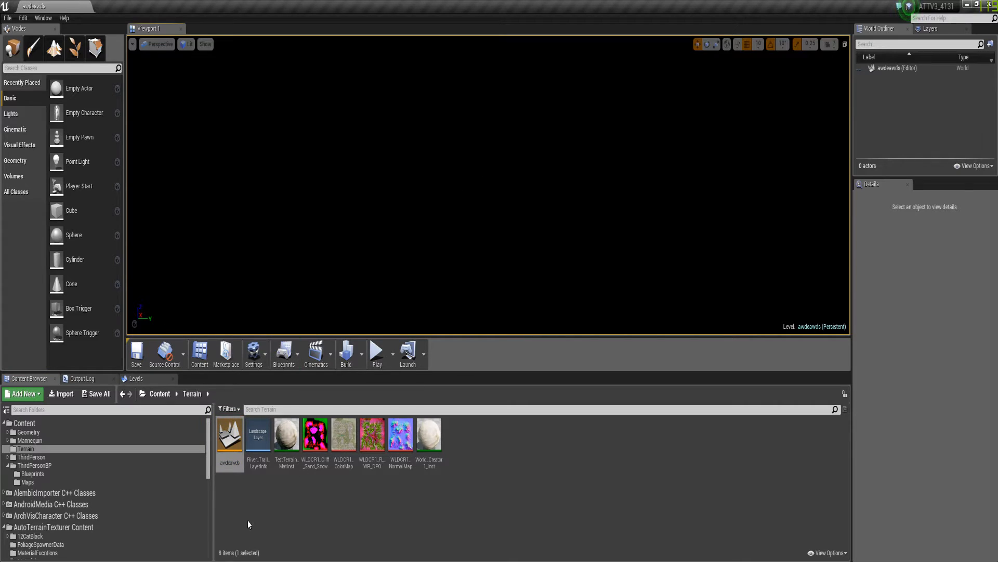
Place RPG_SkyBP from the AutoTerrainTexturer RPGSky folder in the level and reset its location to 0, 0, 0
scroll(43, 492, "down", 4)
left_click(35, 477)
left_click(26, 469)
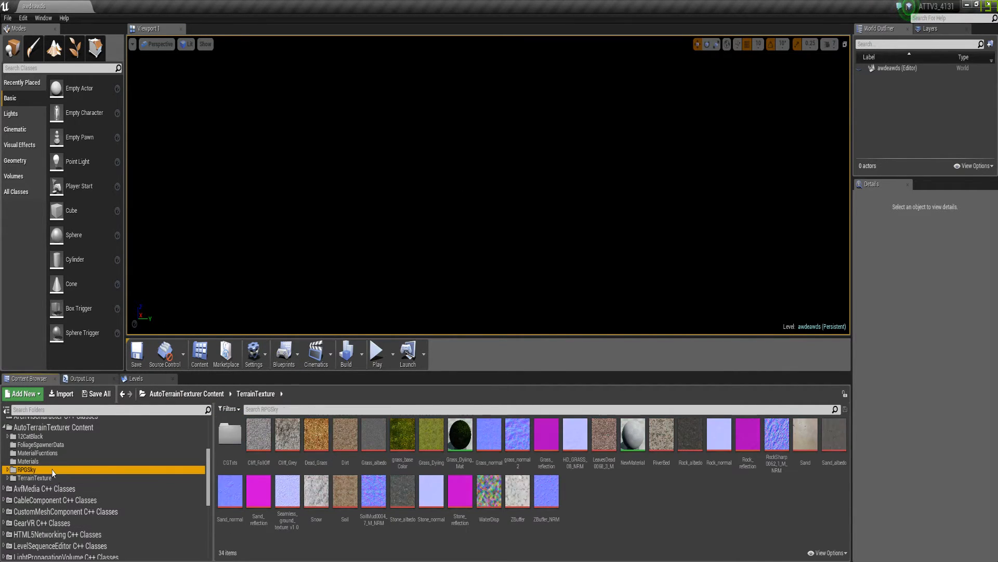
left_click_drag(544, 439, 570, 230)
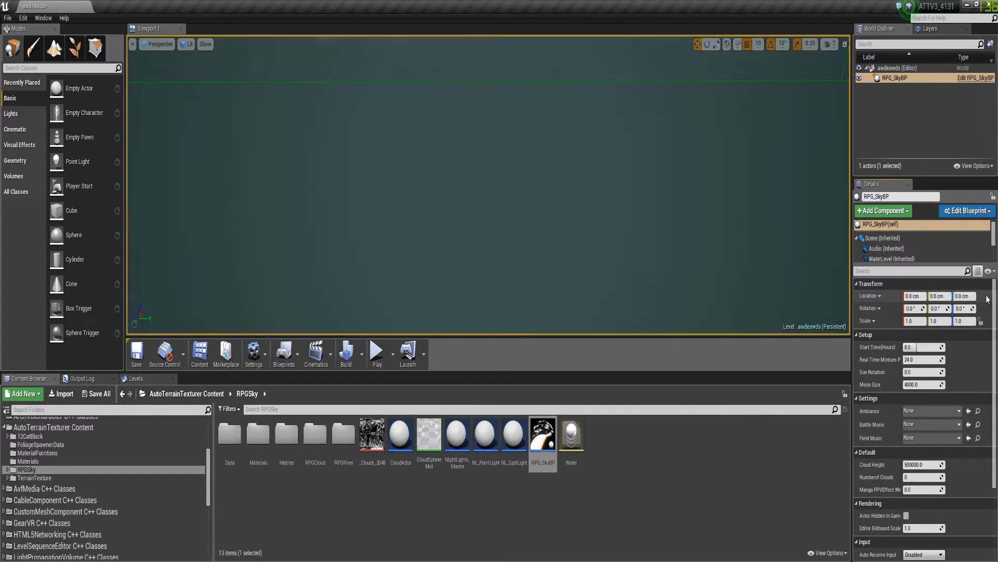
left_click(987, 296)
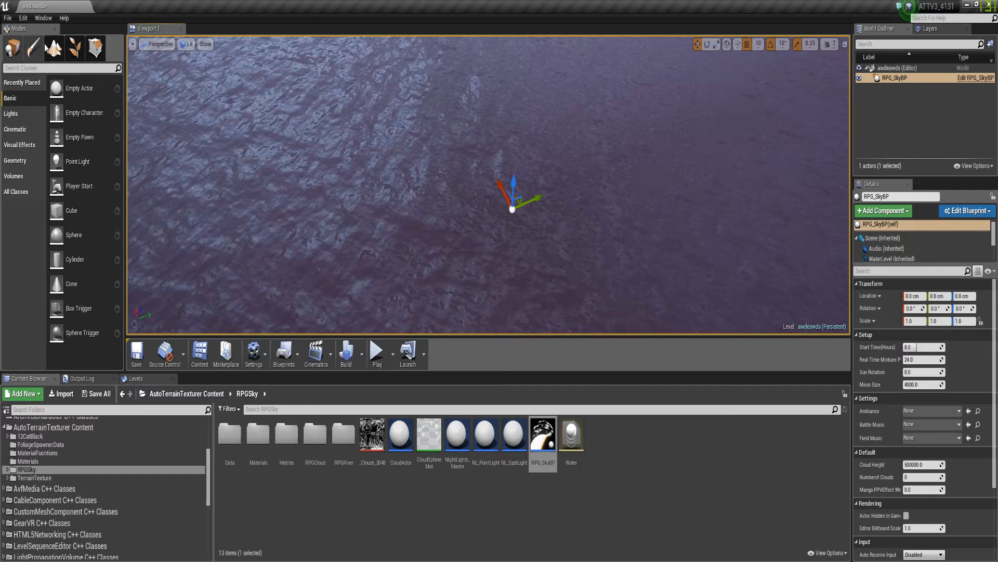
Import a new landscape from the heightmap in the _Terrain/WorldCreator2 folder, at 2017×2017 resolution
left_click(54, 48)
left_click(64, 159)
left_click(82, 116)
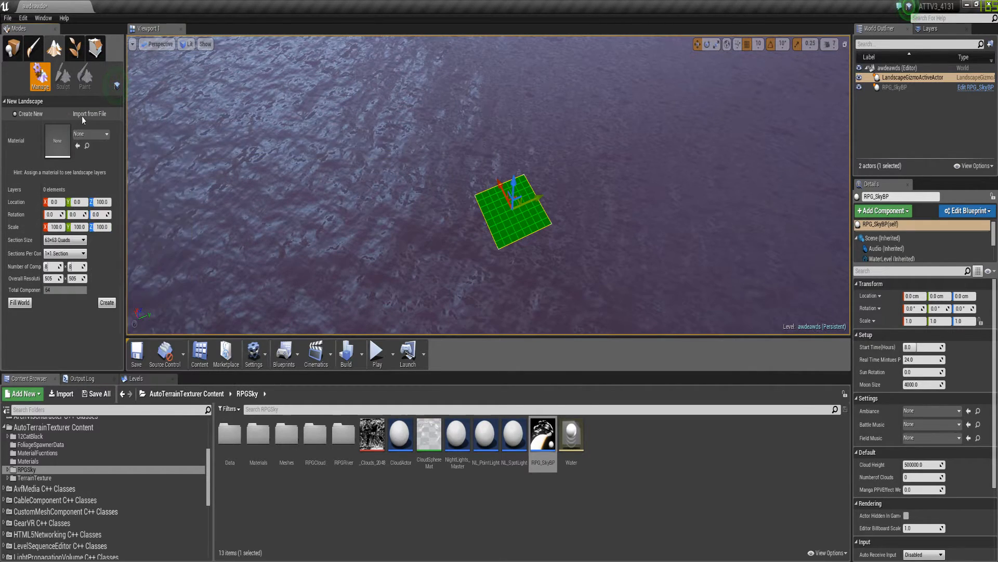
left_click(82, 116)
left_click(108, 126)
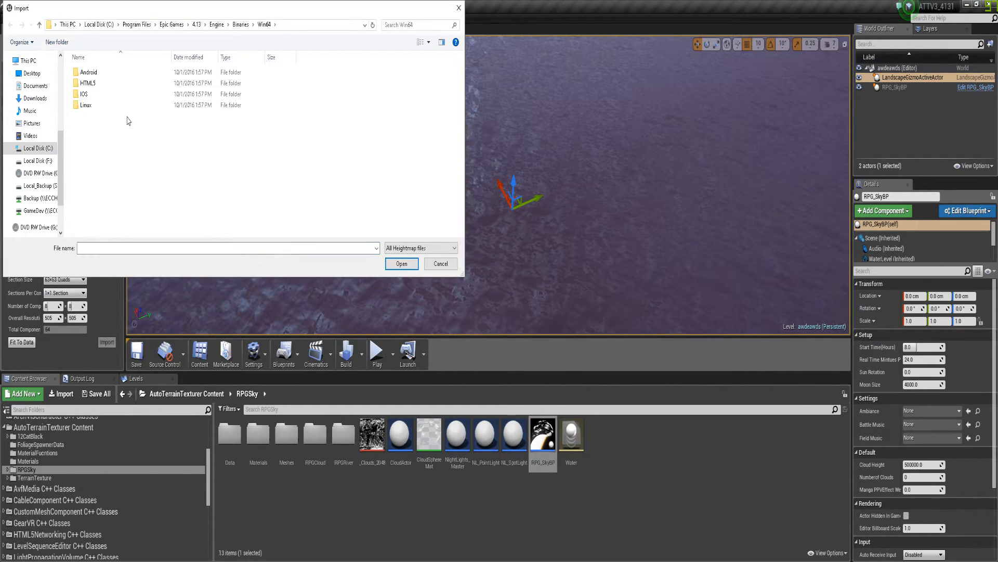
scroll(49, 115, "up", 5)
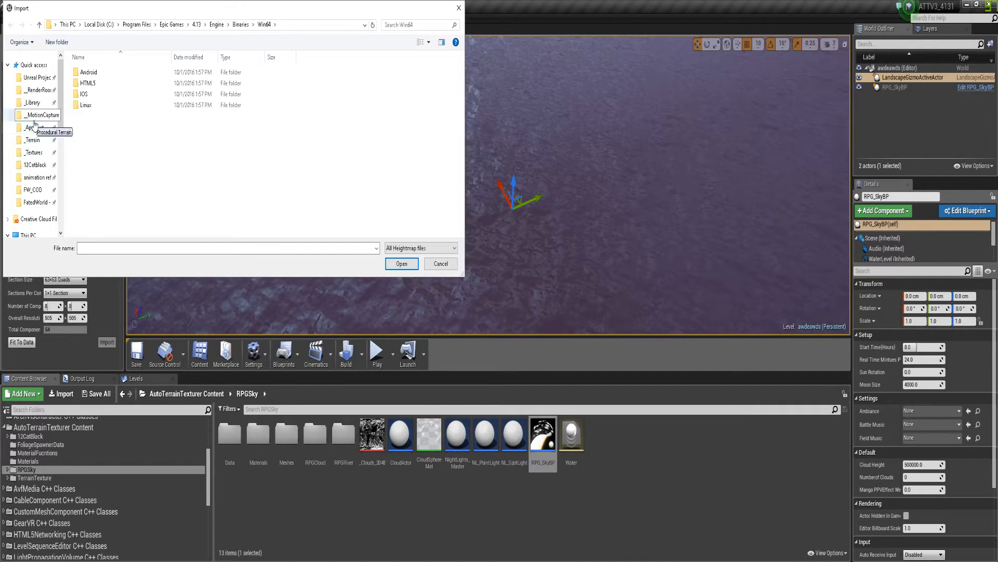
left_click(31, 142)
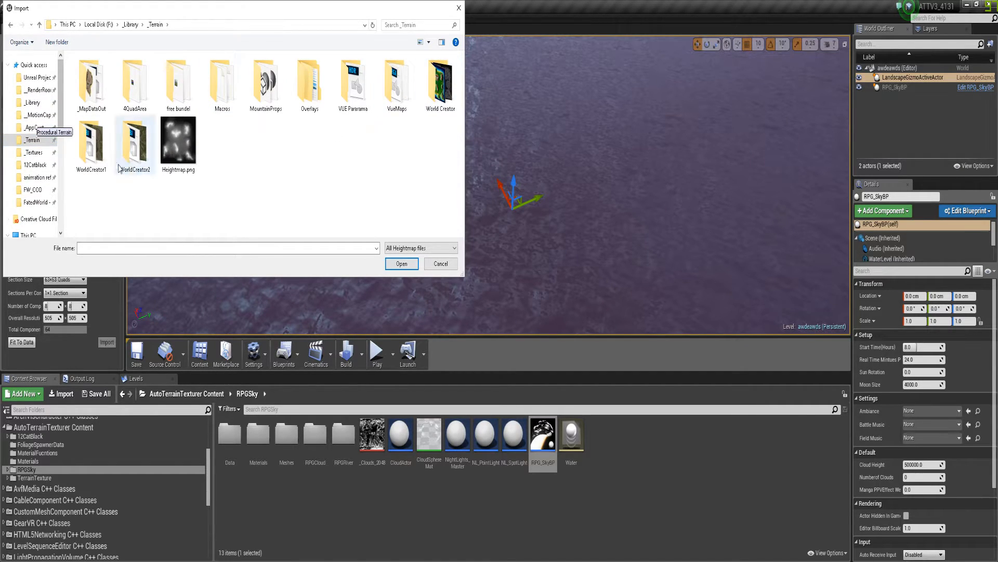
double_click(127, 150)
double_click(266, 79)
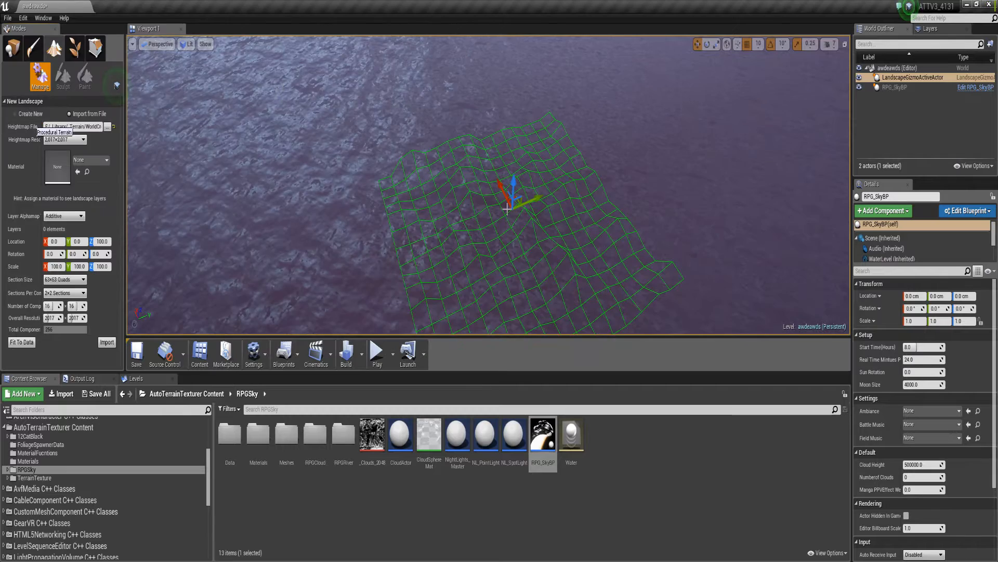
left_click(106, 343)
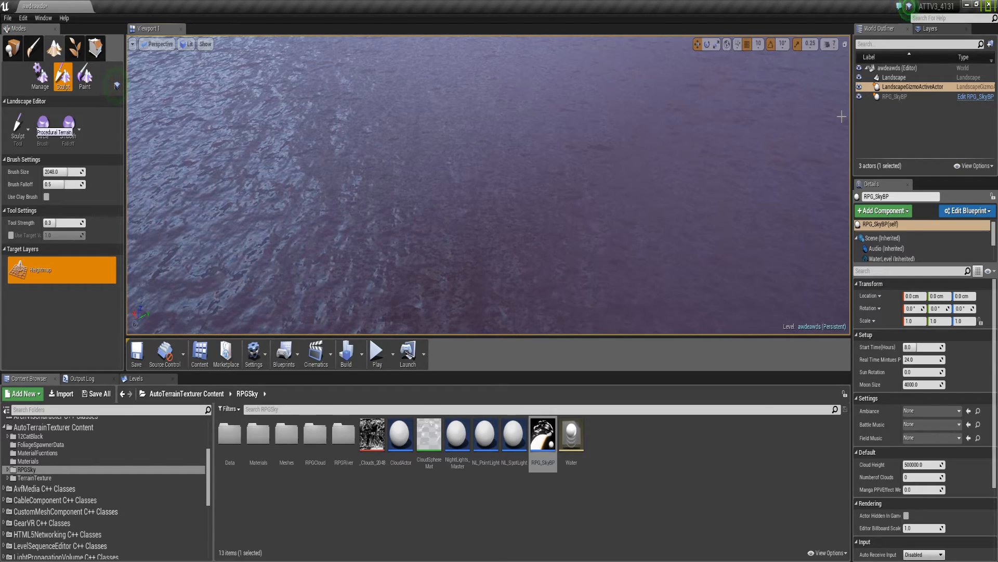
Select the Landscape actor, leave landscape sculpting for Place mode, and set the scale to 400, 400, 200
left_click(894, 77)
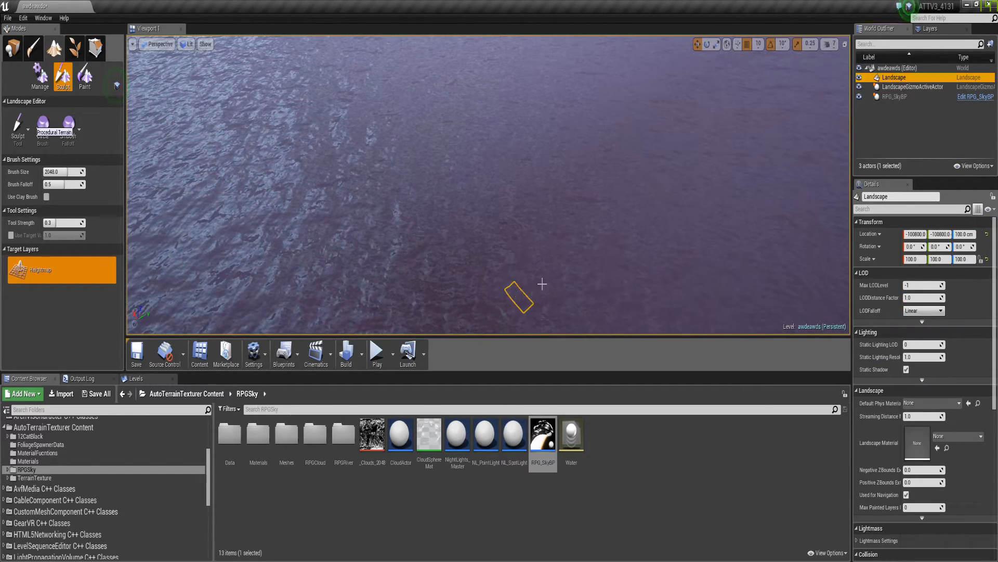
mouse_move(466, 142)
right_mouse_down()
mouse_move(452, 172)
mouse_move(466, 142)
right_mouse_up()
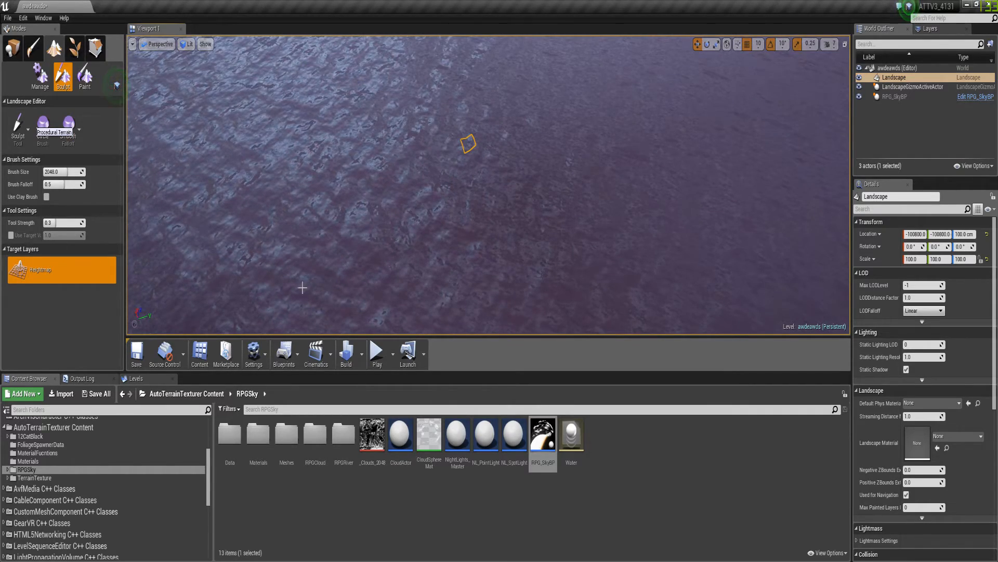
left_click(16, 52)
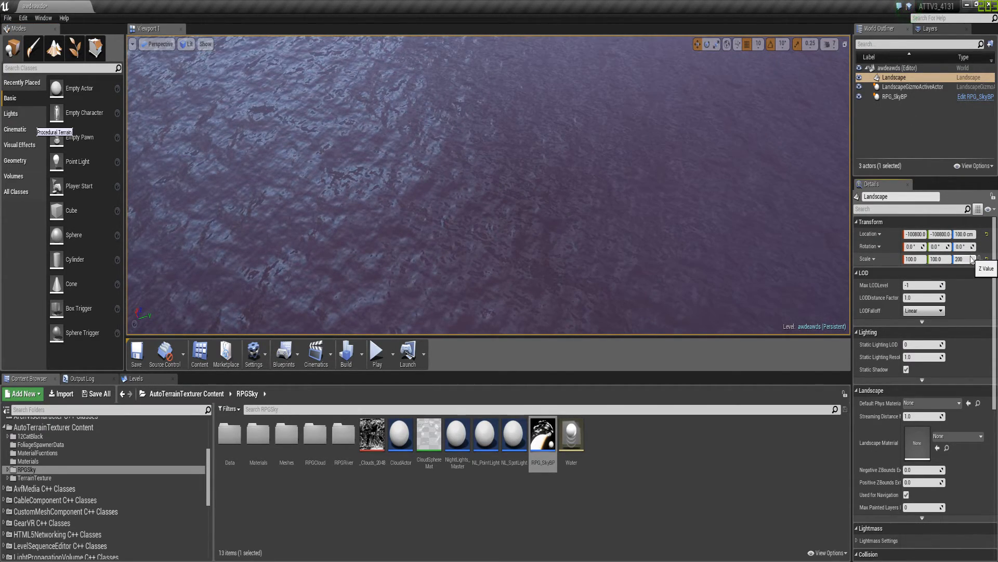
key("Return")
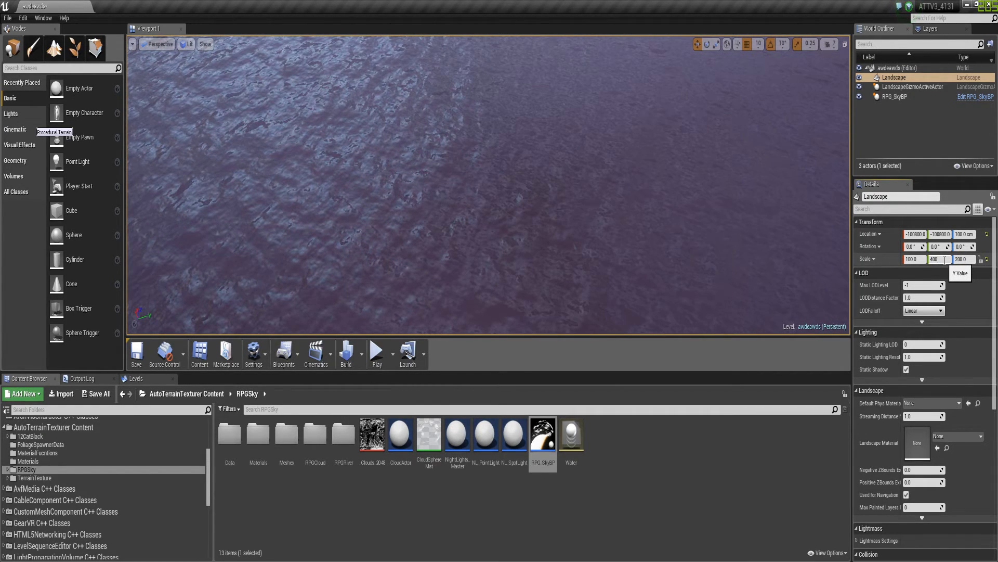
key("Return")
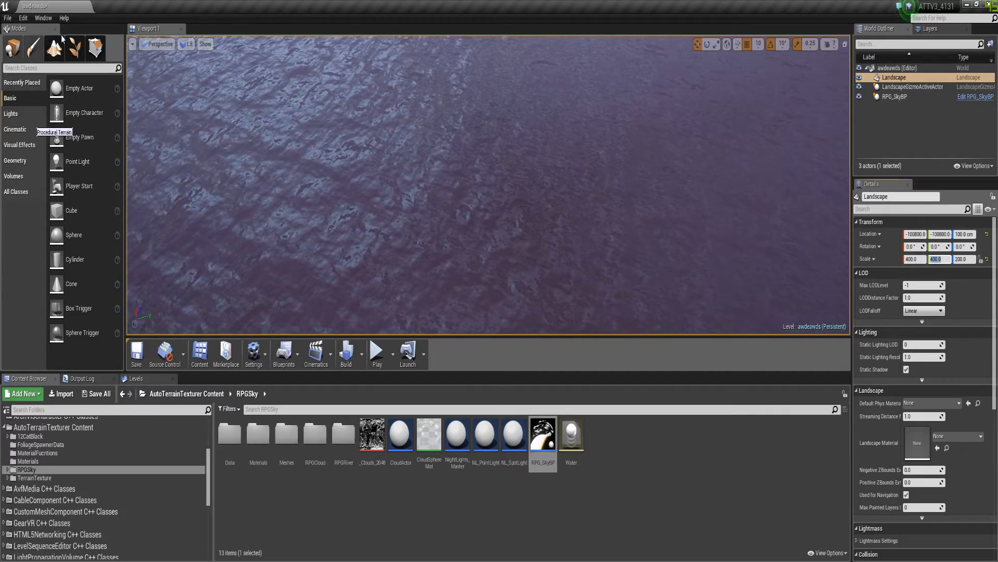
Raise the Landscape along Z out of the water to a height of about 46870 cm
right_click_drag(312, 178, 400, 175)
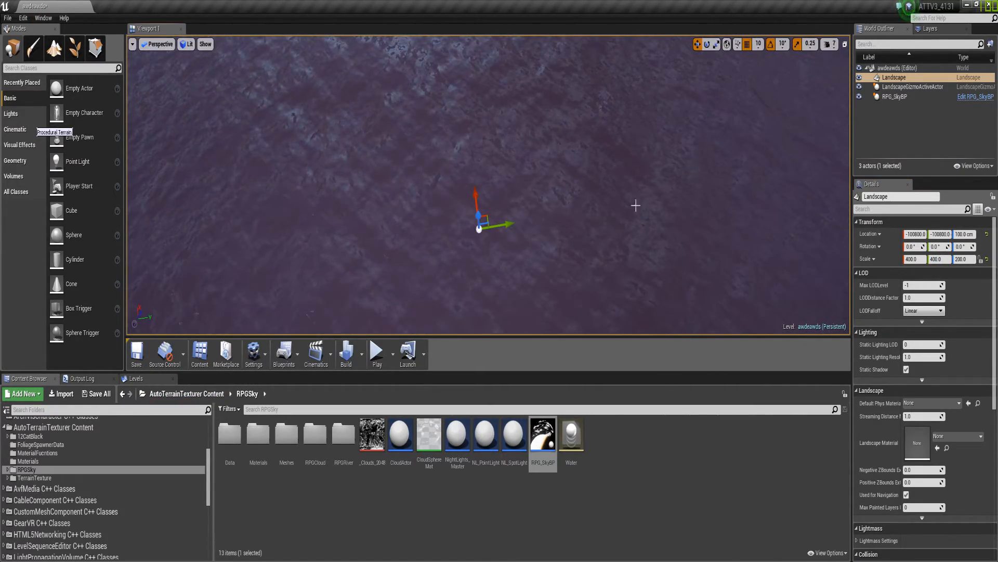
left_click(914, 88)
left_click(893, 78)
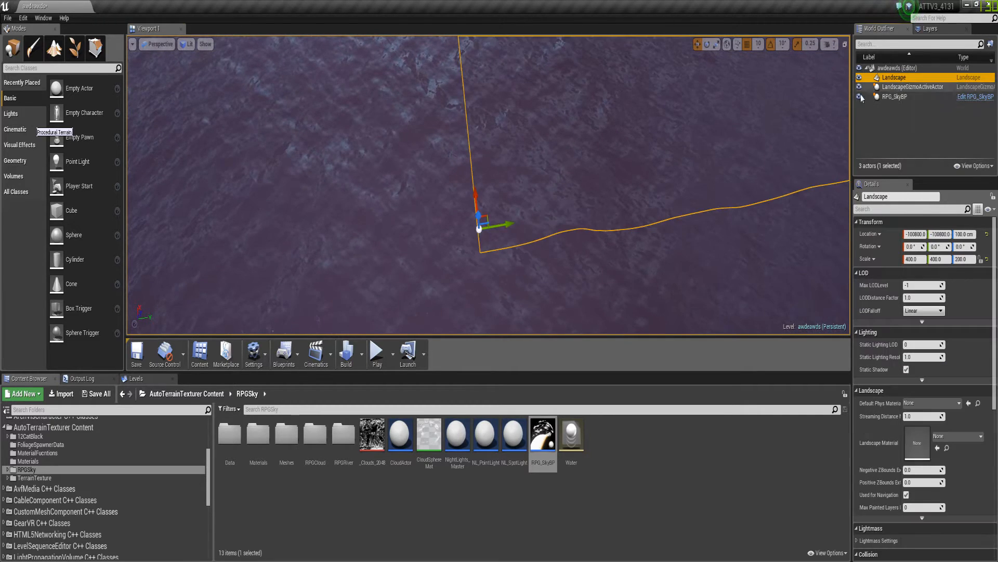
right_click_drag(466, 253, 469, 232)
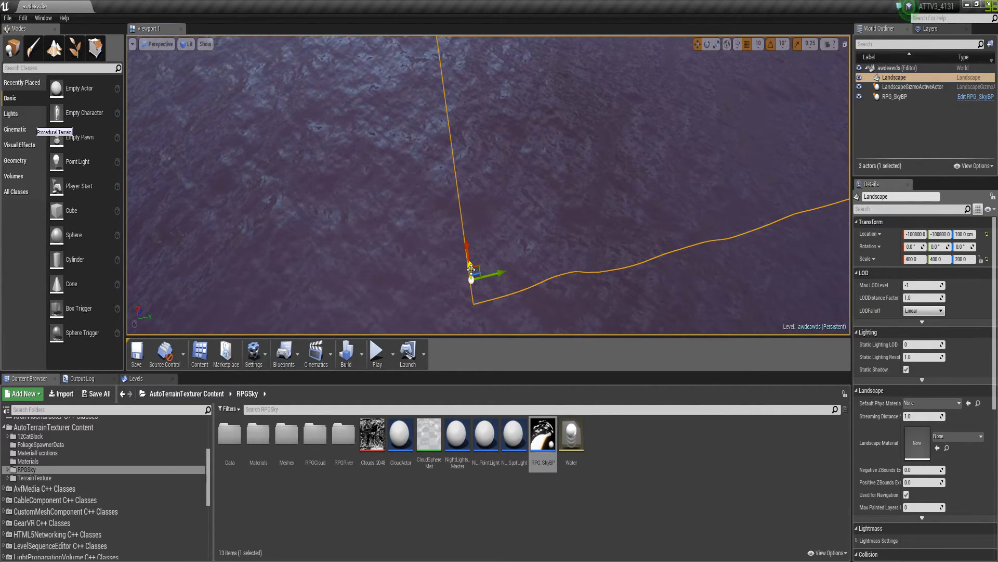
left_click_drag(471, 264, 463, 208)
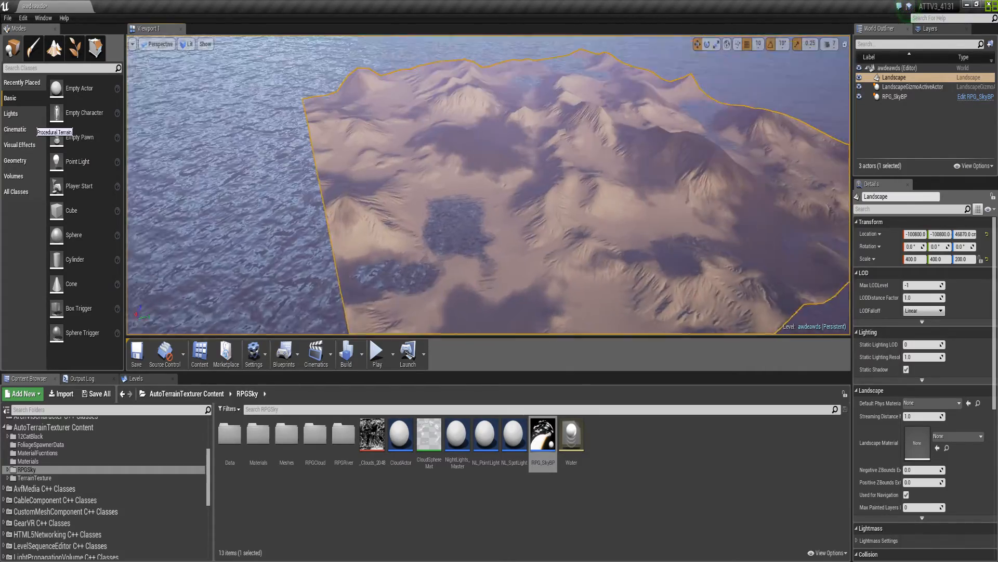
Set the Landscape's Z scale to 300 and raise it to about 73350 cm
mouse_move(463, 208)
right_mouse_down()
mouse_move(447, 260)
mouse_move(457, 187)
mouse_move(468, 189)
mouse_move(481, 234)
mouse_move(488, 221)
mouse_move(476, 218)
mouse_move(476, 190)
mouse_move(479, 239)
mouse_move(470, 199)
right_mouse_up()
key("w")
key("s")
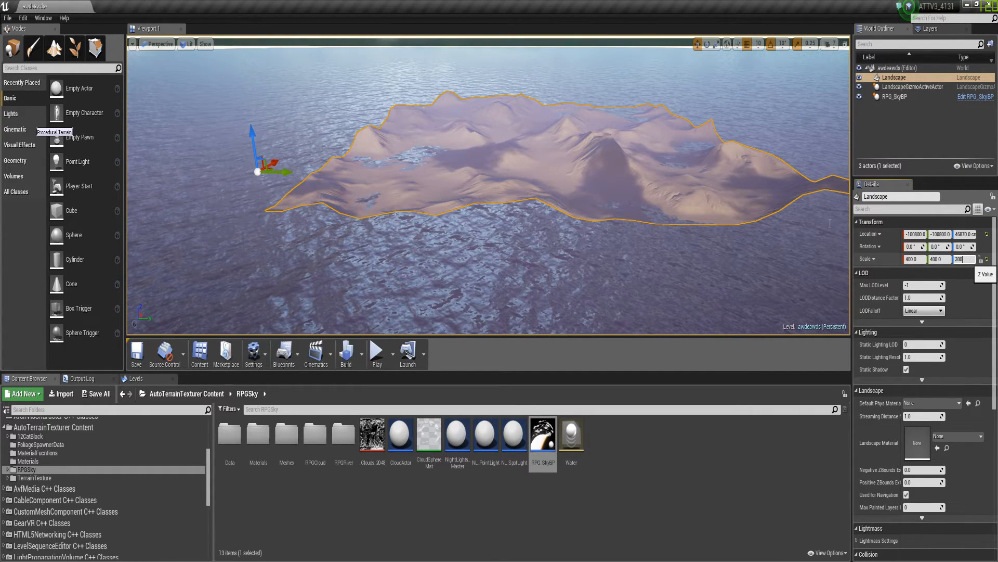
key("Return")
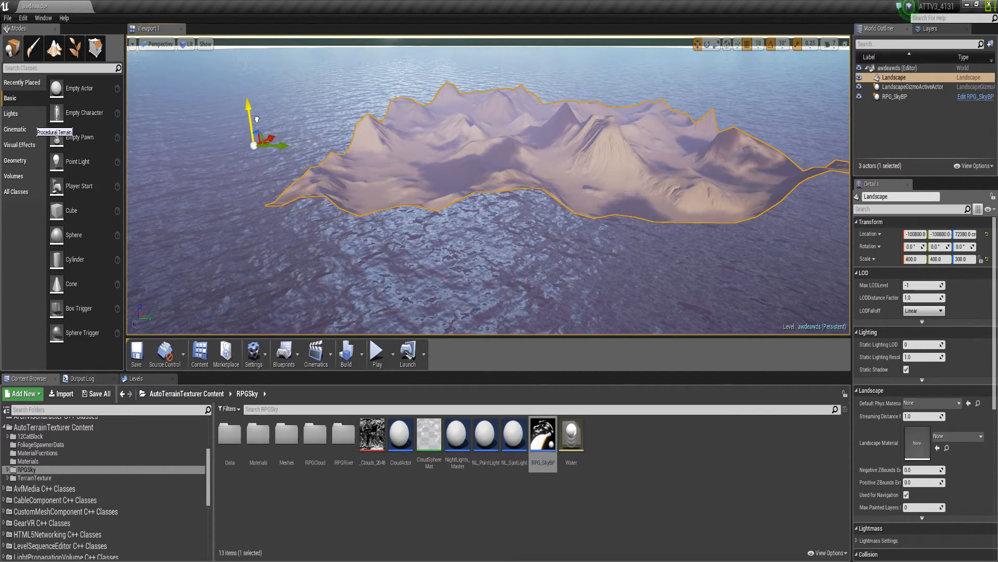
left_click_drag(257, 120, 257, 118)
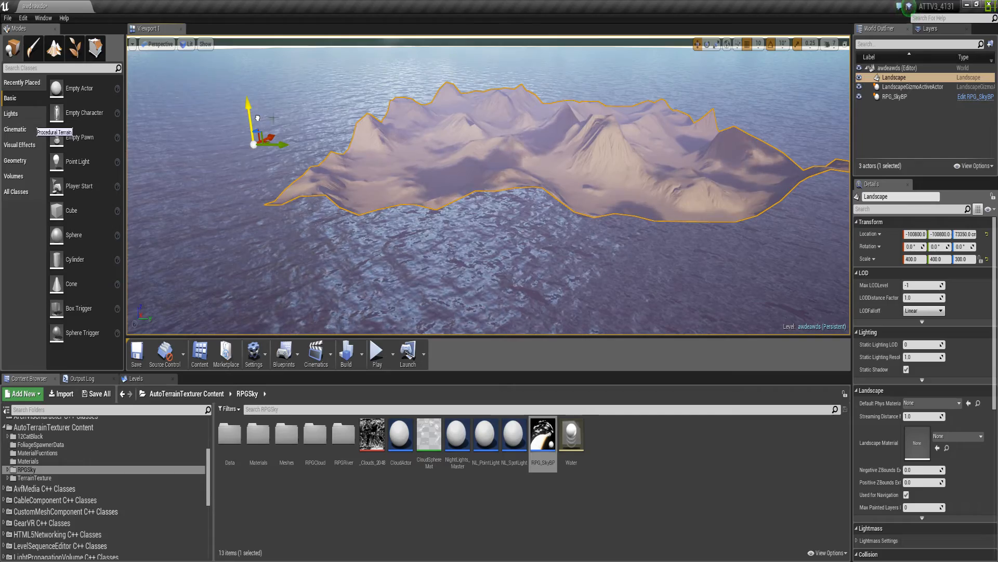
left_click(559, 74)
right_click_drag(531, 124, 481, 128)
key("w")
key("w")
key("s")
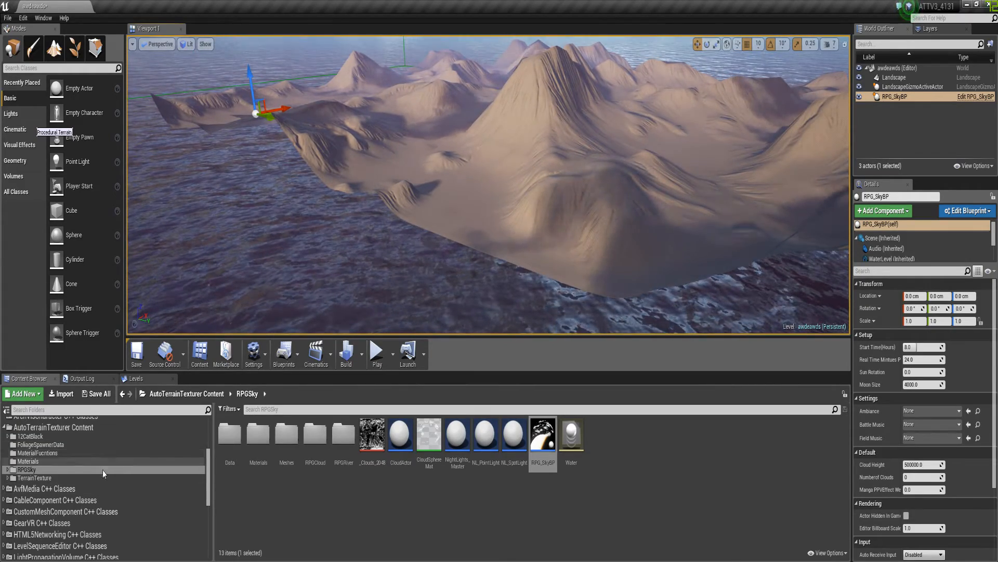
Create a material instance named asdasd in the Content/Terrain folder
left_click(76, 460)
scroll(77, 457, "up", 4)
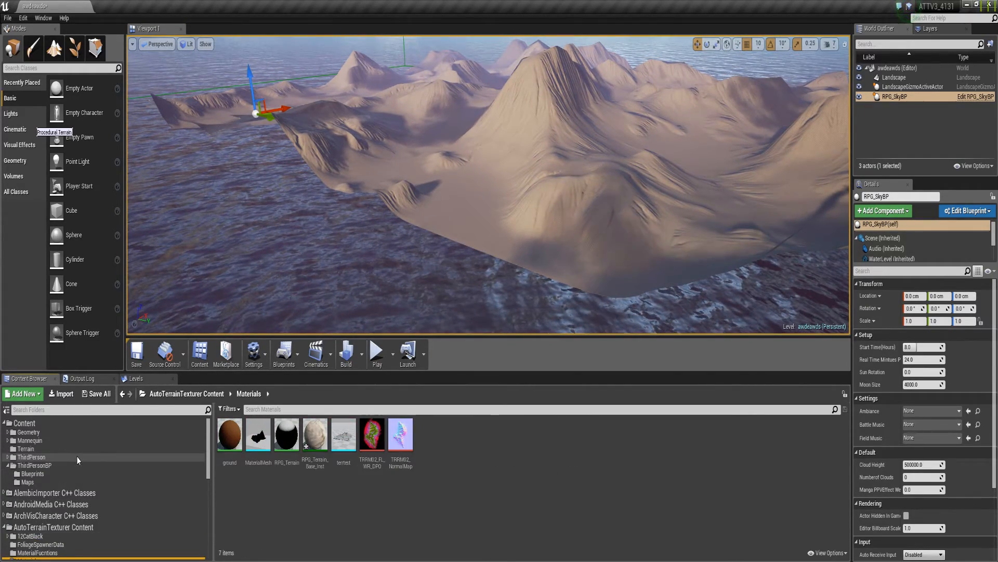
left_click(44, 449)
right_click(482, 445)
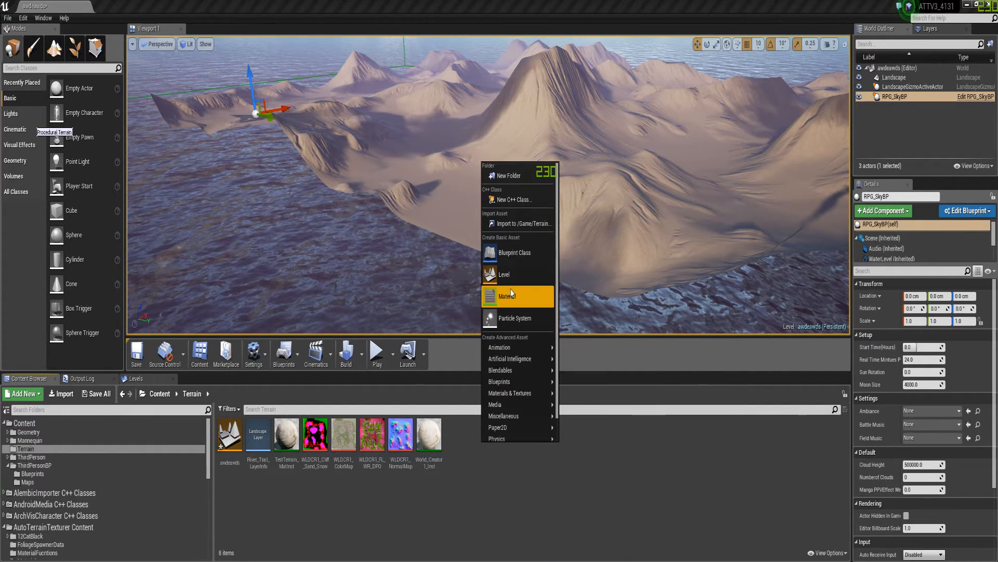
mouse_move(531, 394)
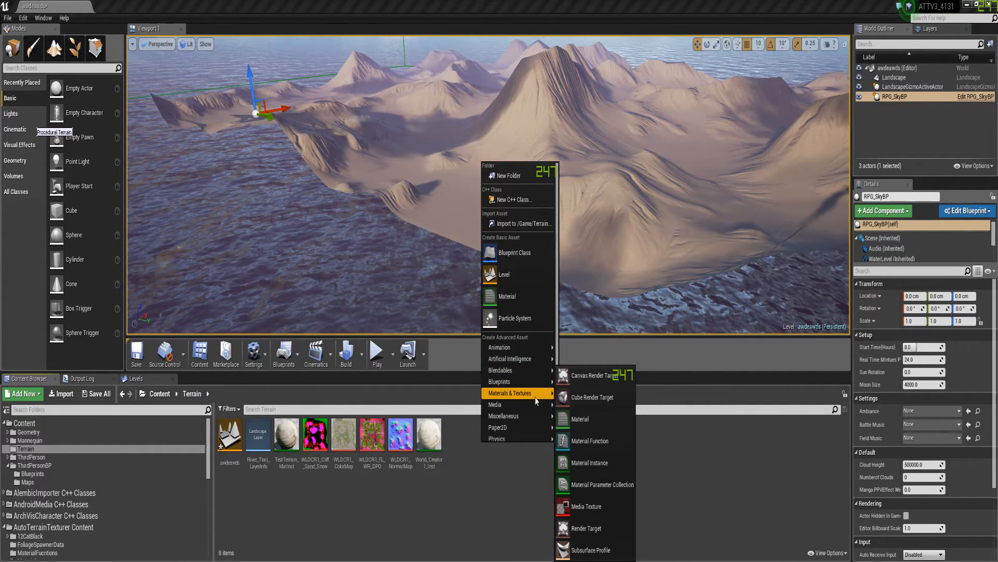
left_click(593, 468)
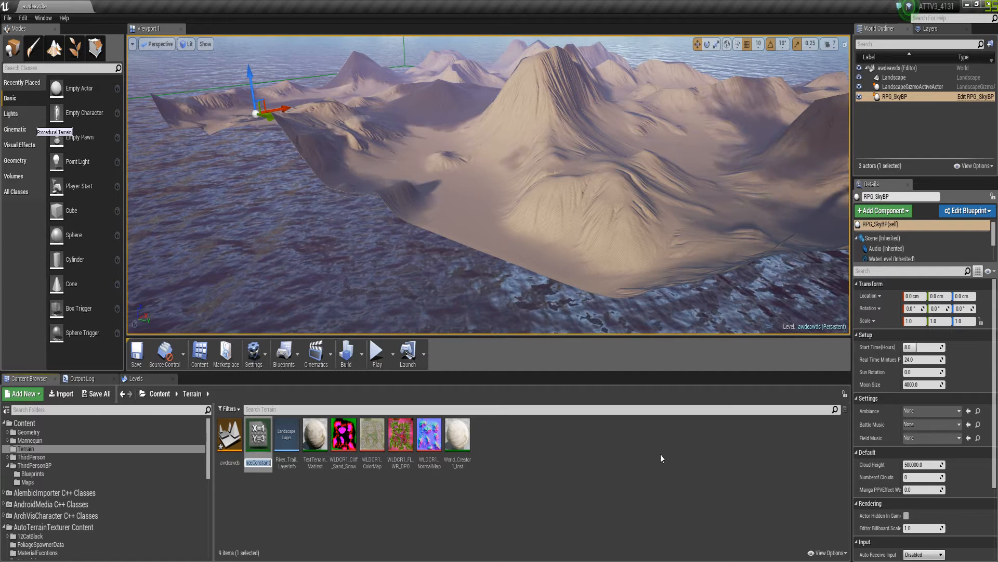
key("BackSpace")
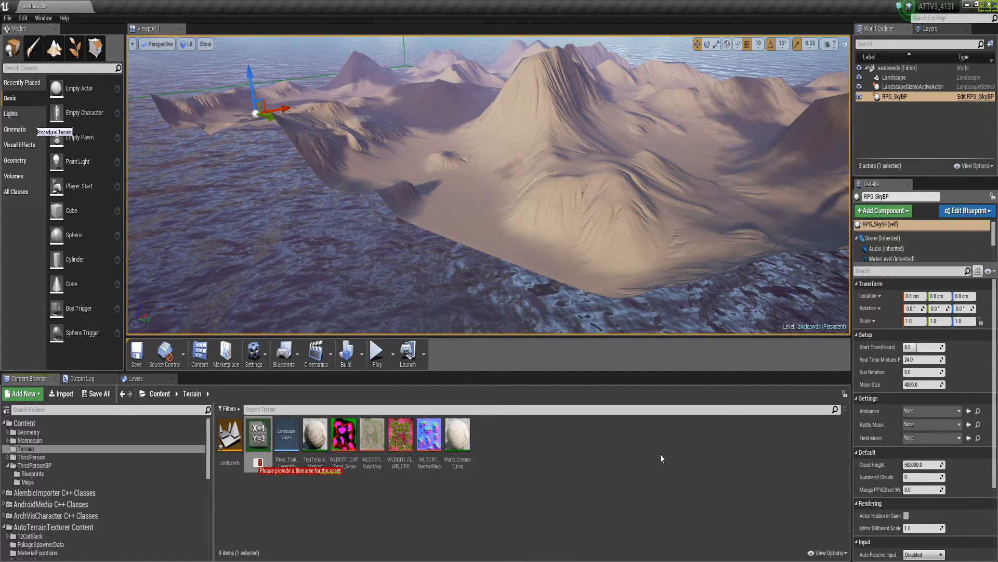
type("asdasd")
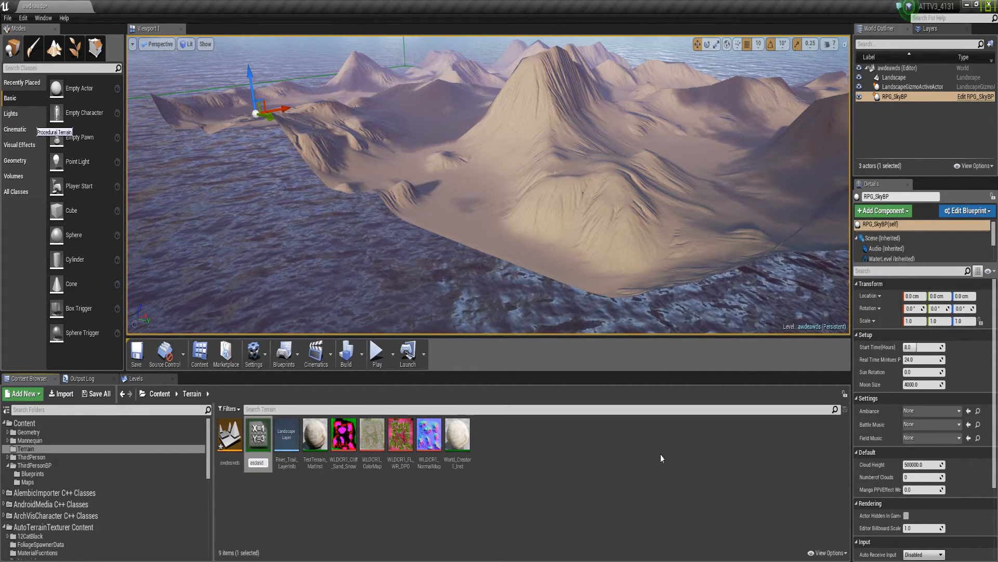
key("Return")
Open the asdasd material instance in a smaller window and set its parent to RPG_Terrain_Base_Inst
double_click(230, 439)
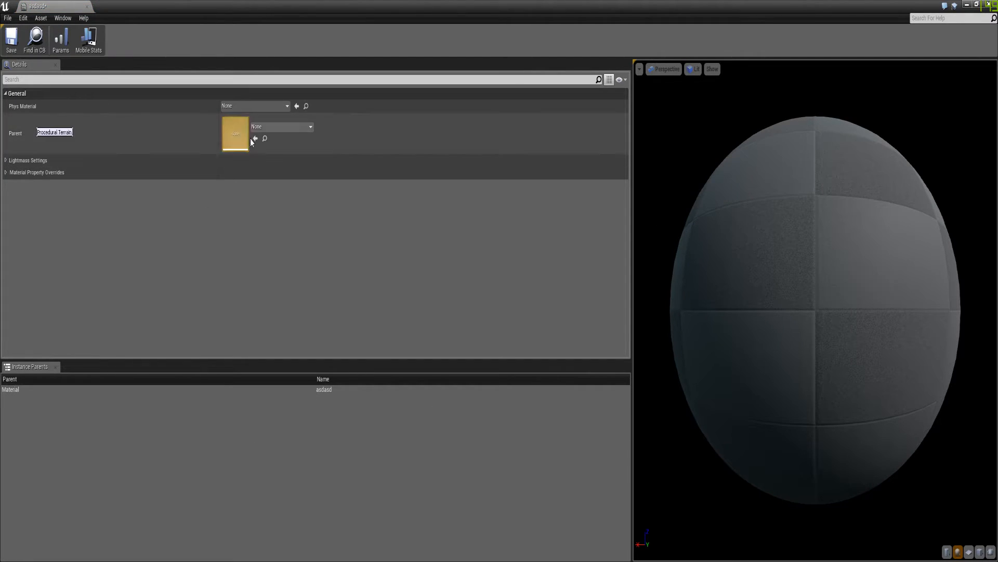
double_click(259, 4)
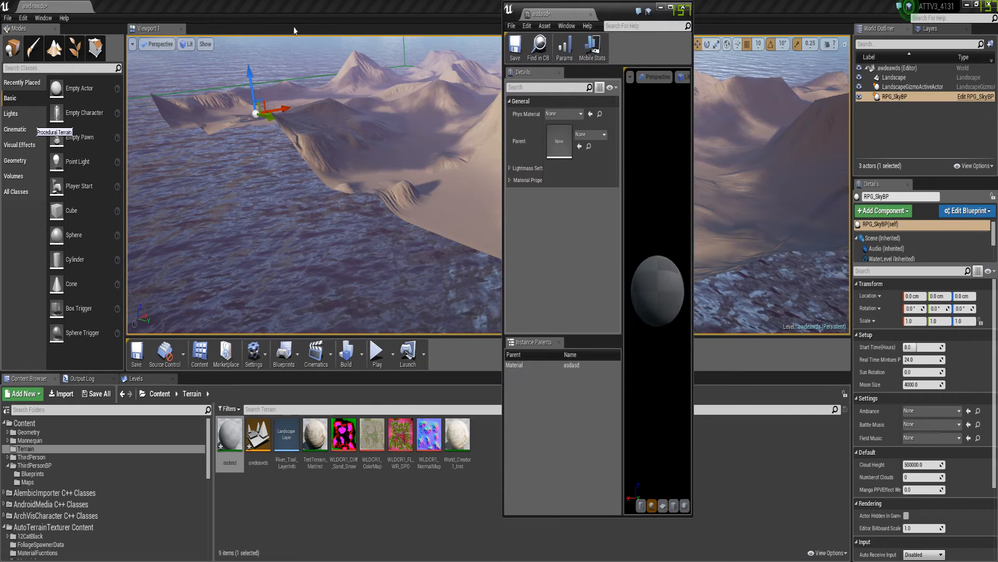
left_click(588, 134)
type("RPG_")
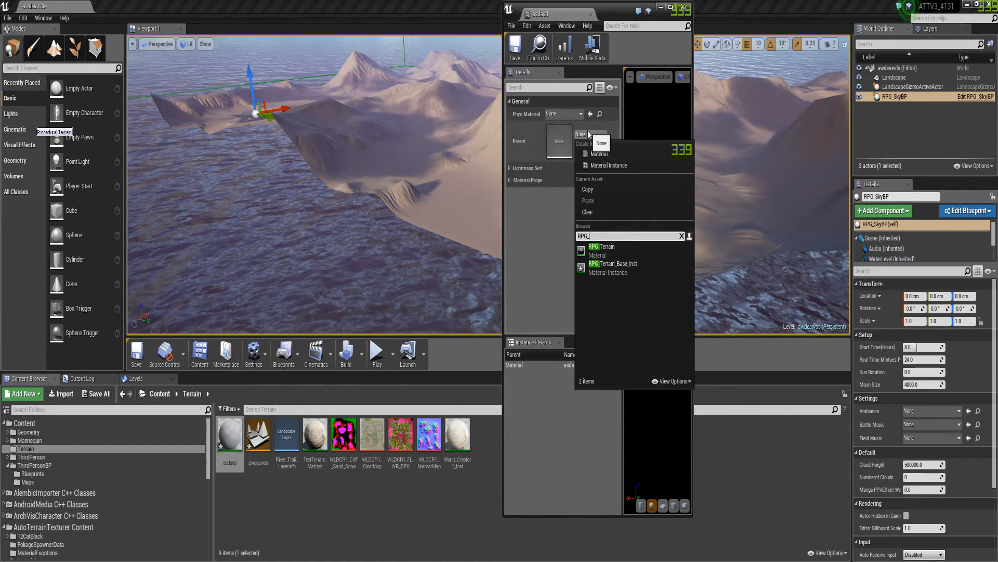
left_click(614, 267)
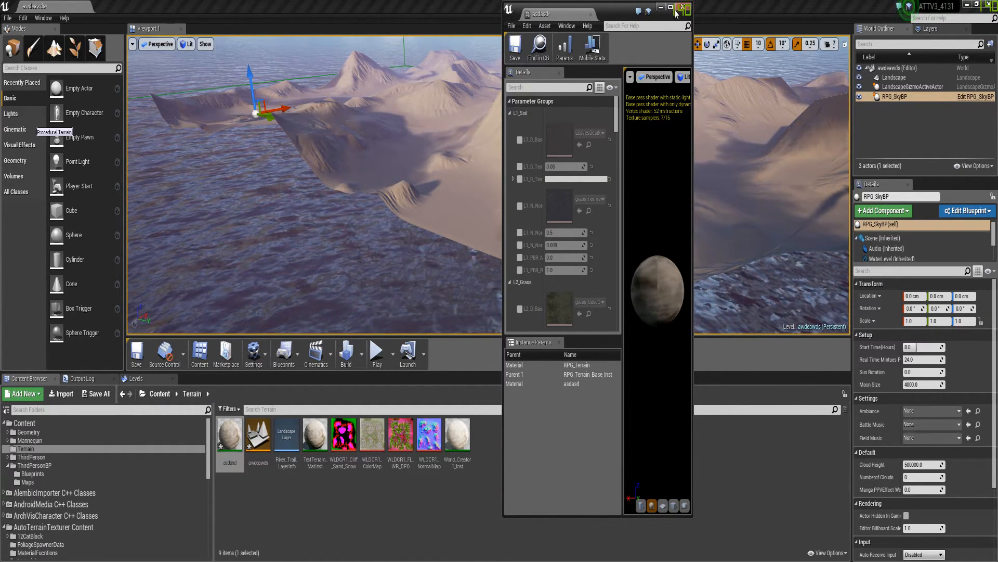
Bring the Main_TextureControls parameters into view and widen the material instance window so their names are readable
scroll(579, 222, "down", 15)
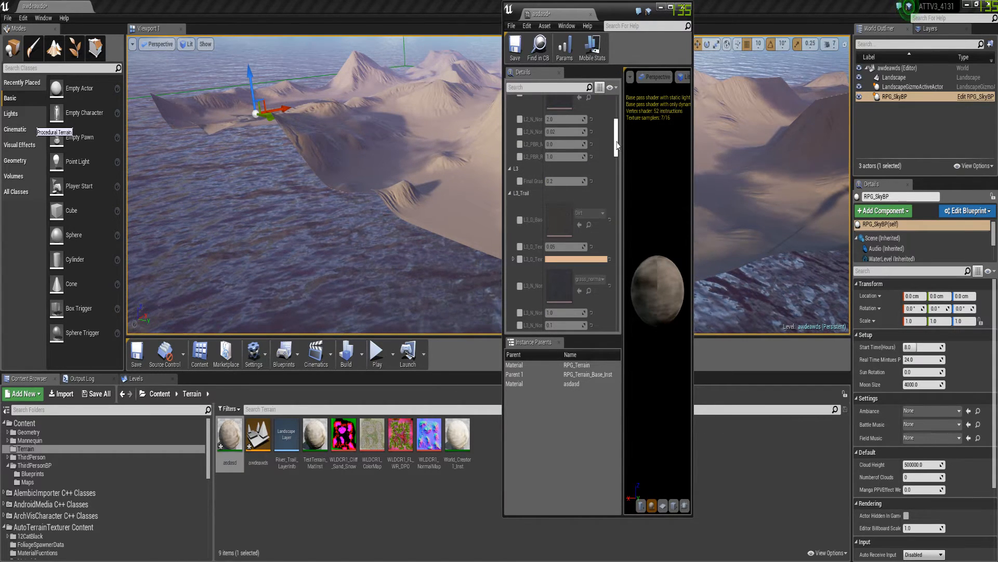
left_click_drag(617, 229, 621, 276)
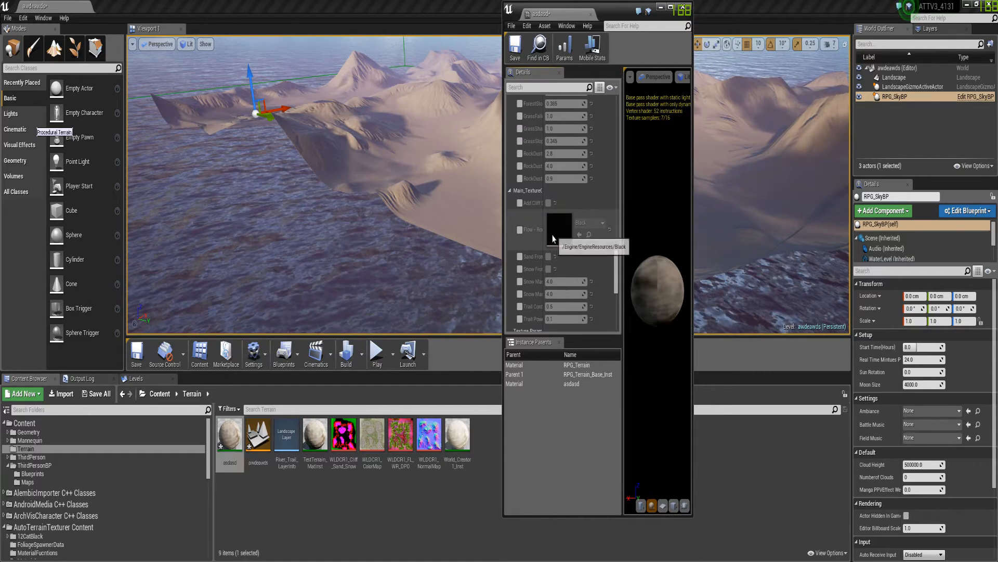
left_click_drag(544, 237, 584, 237)
left_click_drag(694, 223, 806, 223)
Select the landscape in the level and assign asdasd as its Landscape Material
right_click_drag(442, 266, 349, 134)
left_click(349, 135)
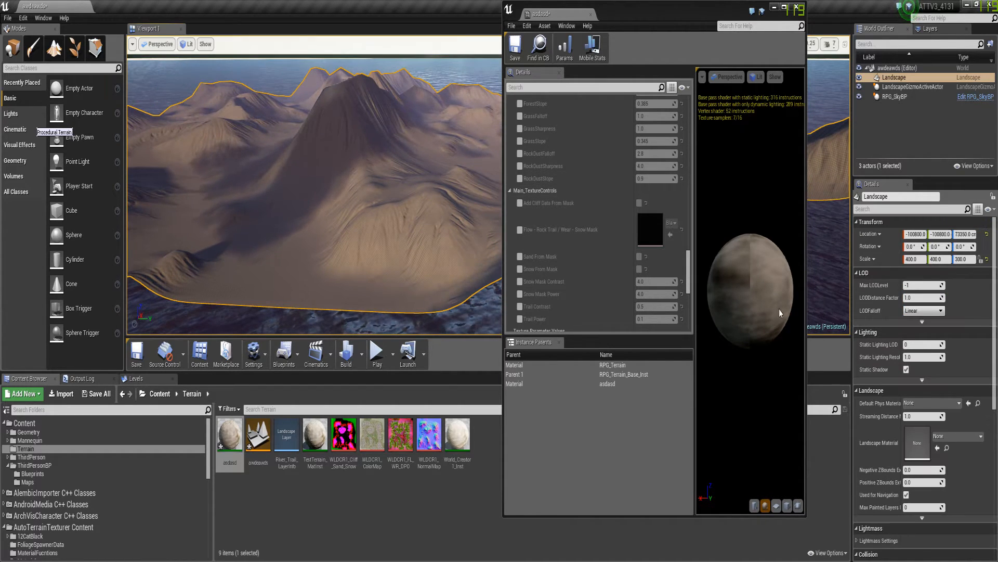
left_click_drag(230, 442, 914, 442)
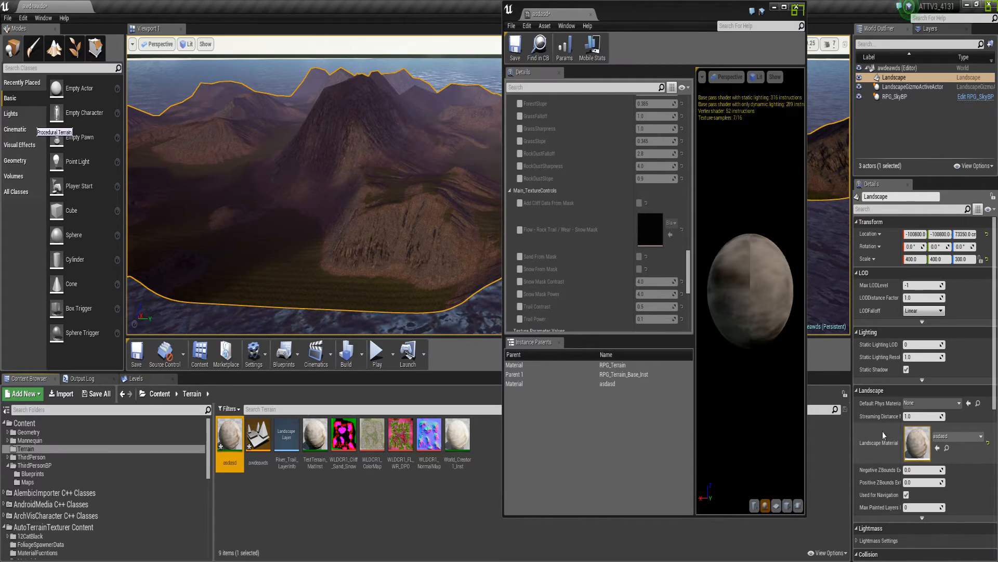
Enable the Flow - Rock Trail / Wear - Snow Mask texture parameter in the asdasd material instance
key("w")
right_click_drag(357, 232, 375, 219)
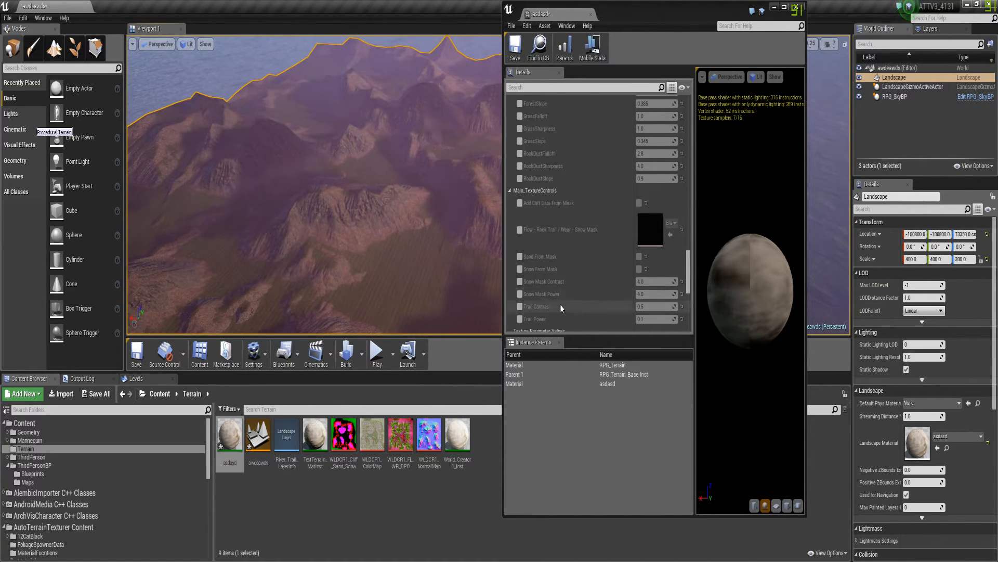
left_click(520, 230)
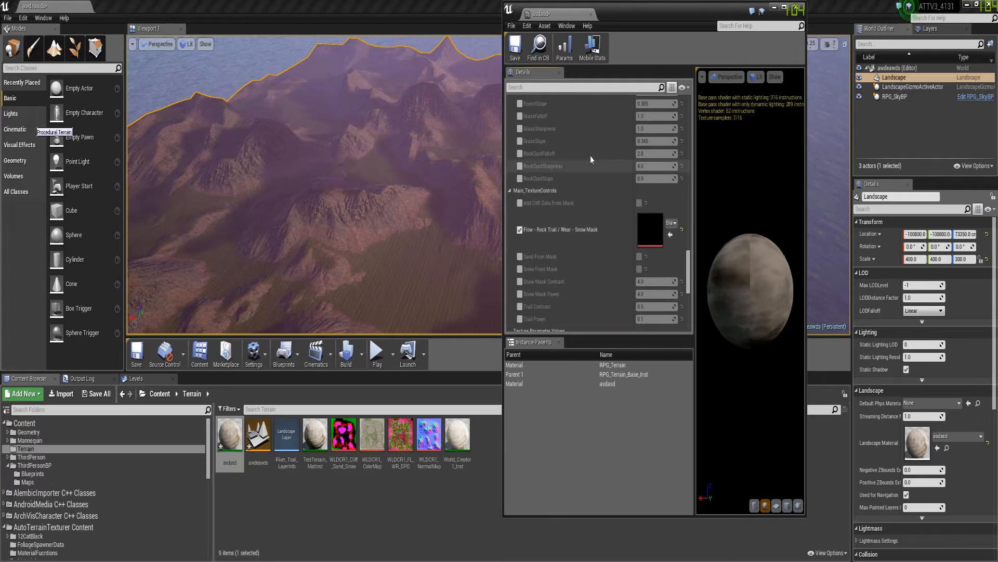
Import the WLDCR2 Cliff_Sand_Snow, ColorMap, FL_WR_DPO and NormalMap PNGs from F:/_Library/_Terrain/WorldCreator2 into the Terrain folder
left_click(62, 394)
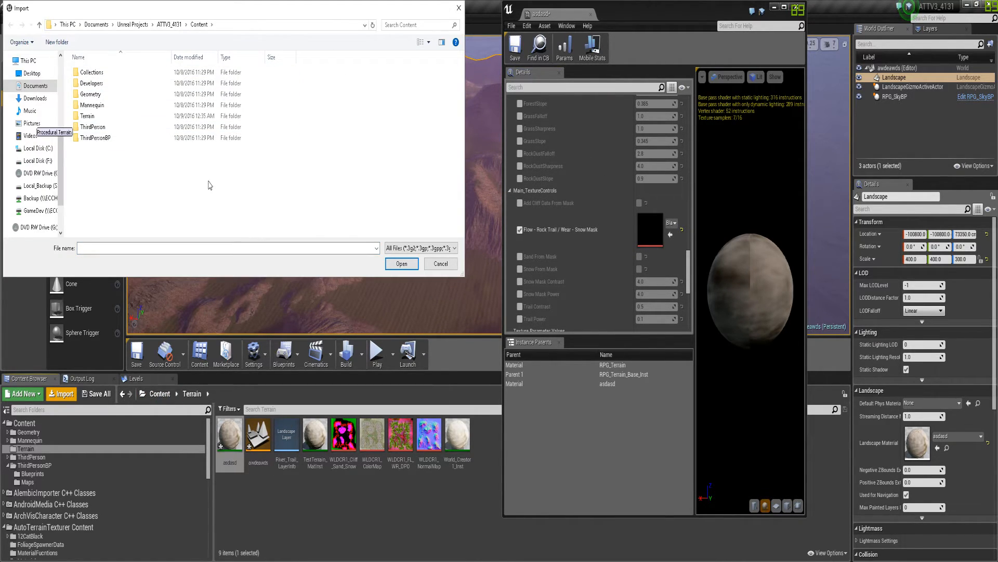
scroll(41, 95, "up", 5)
left_click(33, 106)
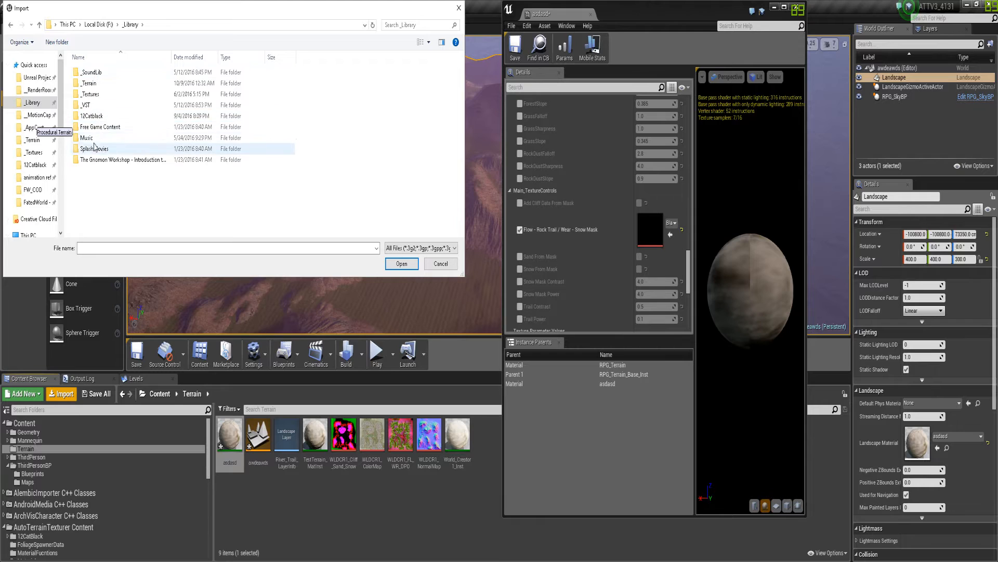
double_click(92, 84)
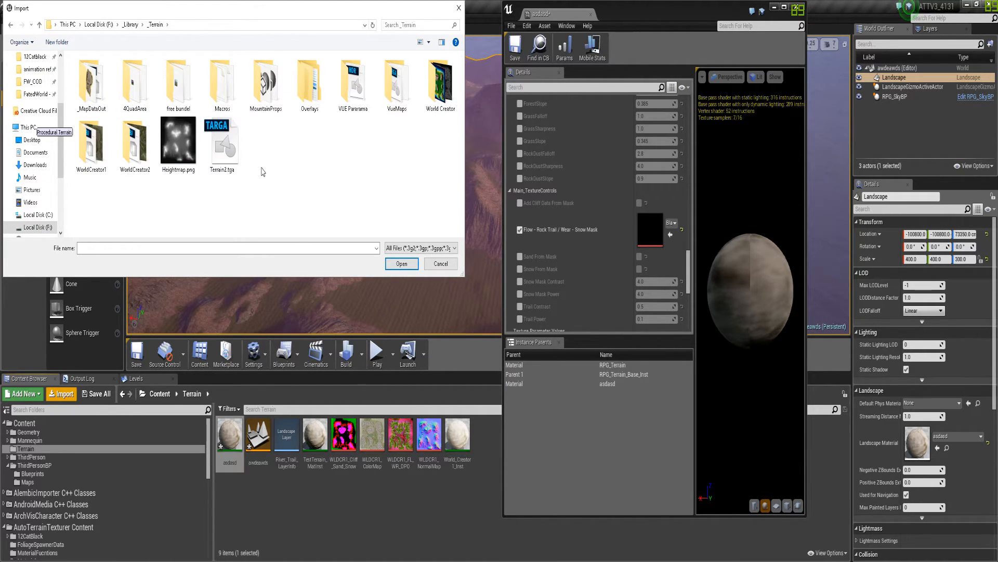
double_click(147, 138)
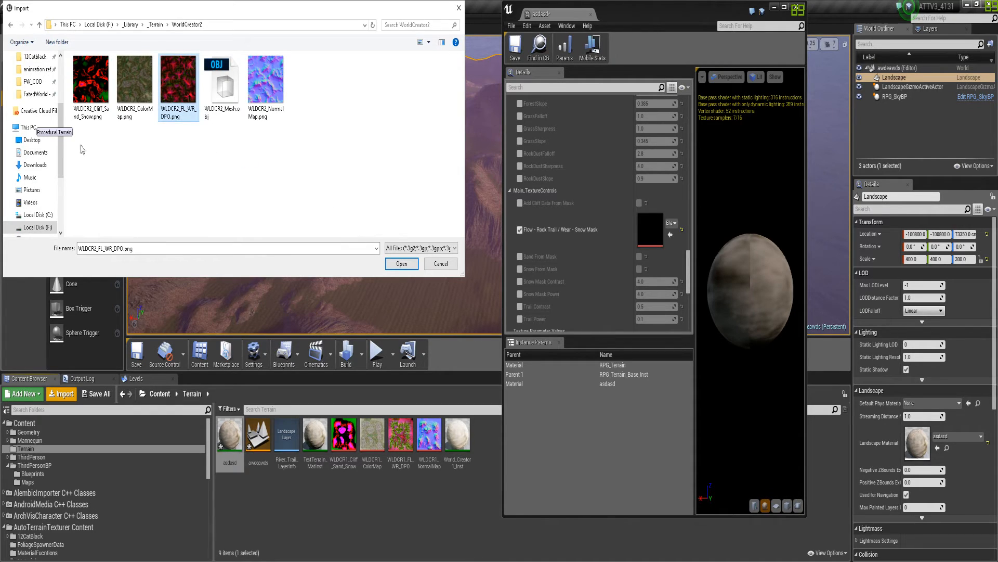
left_click(89, 88, "ctrl")
left_click(276, 83, "ctrl")
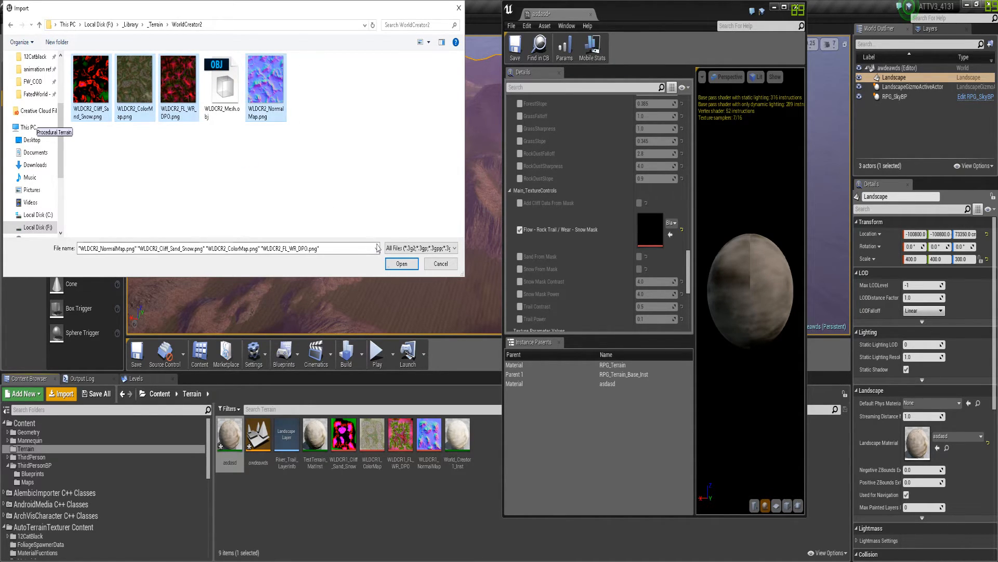
left_click(402, 263)
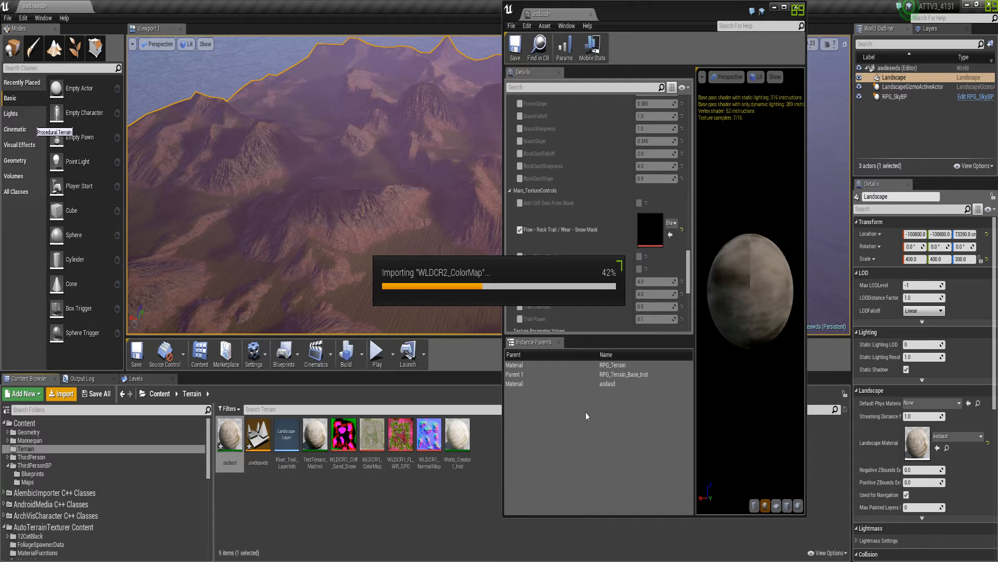
Move the material instance window aside and assign WLDCR2_FL_WR_DPO to the Flow - Rock Trail / Wear - Snow Mask parameter
left_click_drag(676, 16, 807, 18)
left_click(622, 523)
left_click(514, 439)
left_click_drag(514, 440, 782, 232)
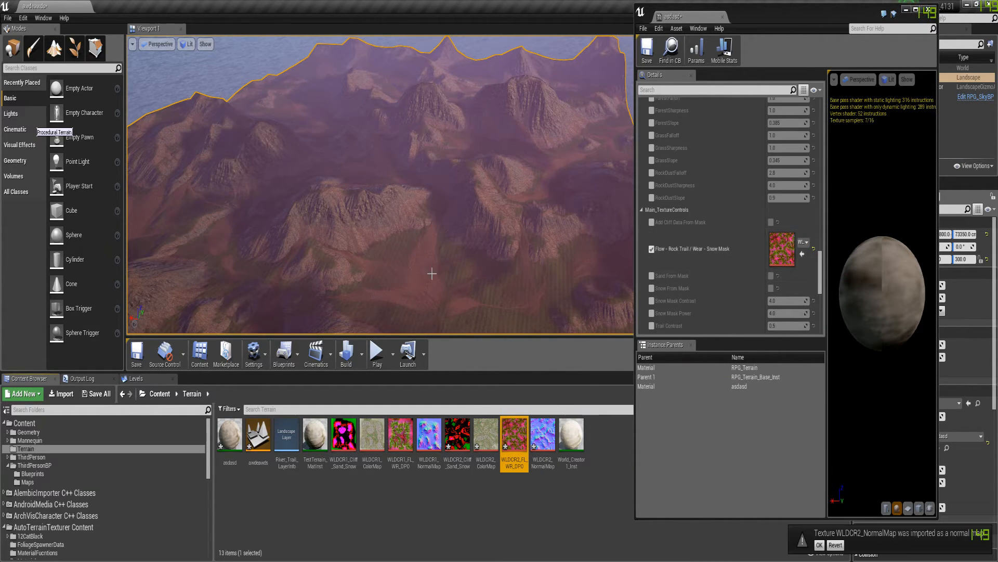
Enable GlobalNormal and Macro Color Map in asdasd and assign them WLDCR2_NormalMap and WLDCR2_ColorMap
mouse_move(359, 263)
right_mouse_down()
mouse_move(398, 275)
mouse_move(359, 263)
right_mouse_up()
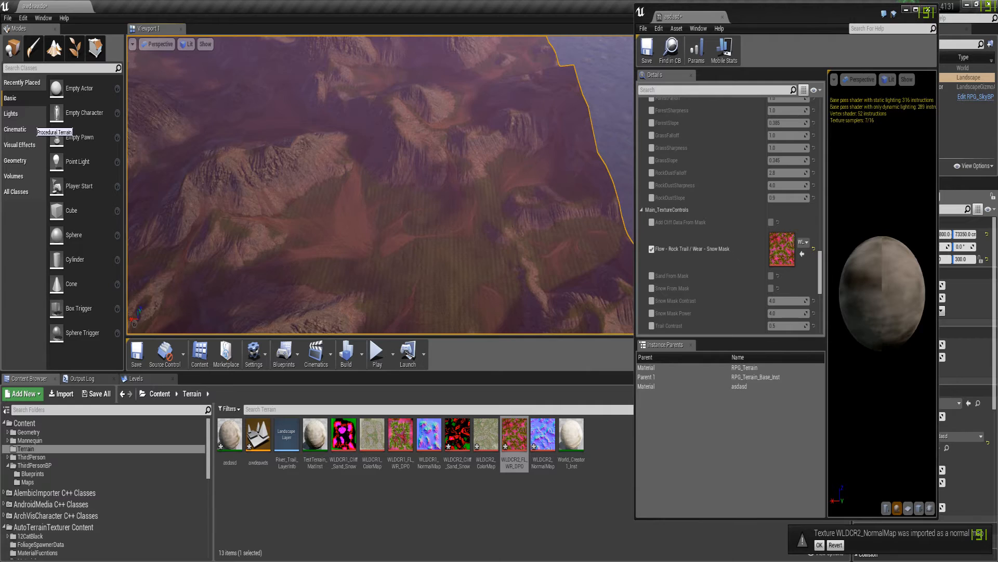
right_click_drag(504, 245, 448, 227)
scroll(716, 216, "up", 8)
scroll(712, 214, "down", 3)
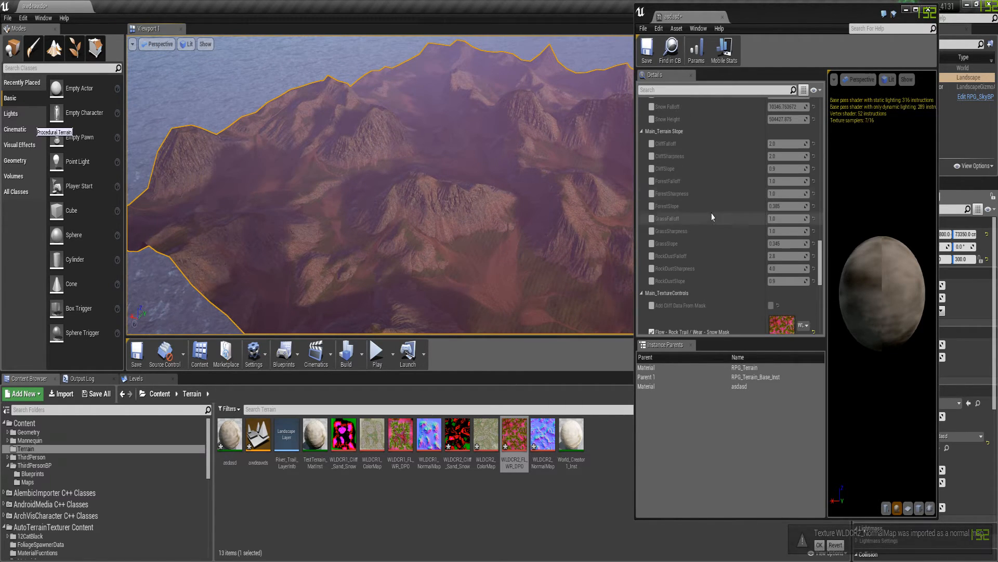
scroll(715, 180, "up", 5)
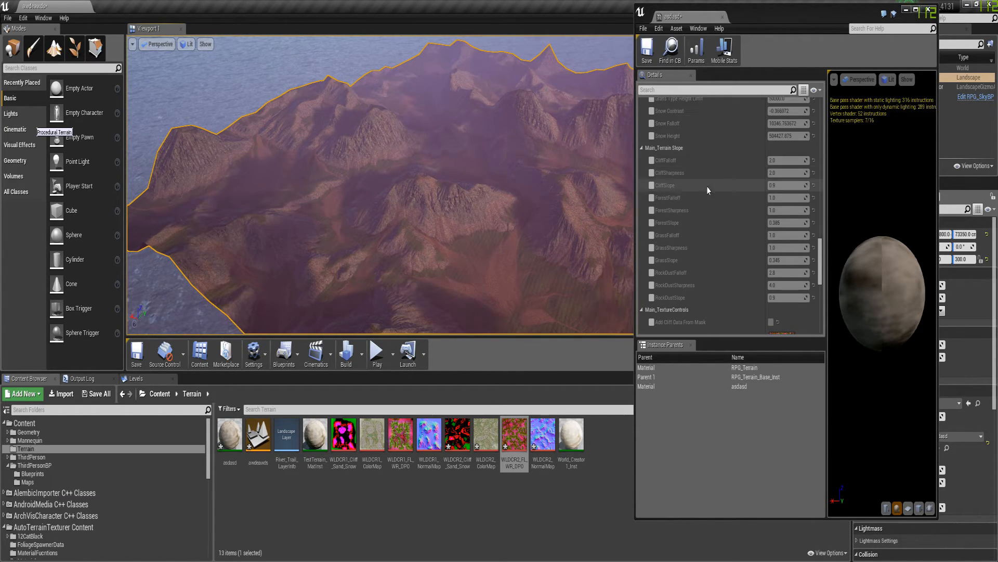
left_click(652, 185)
left_click(651, 118)
left_click_drag(540, 454, 781, 121)
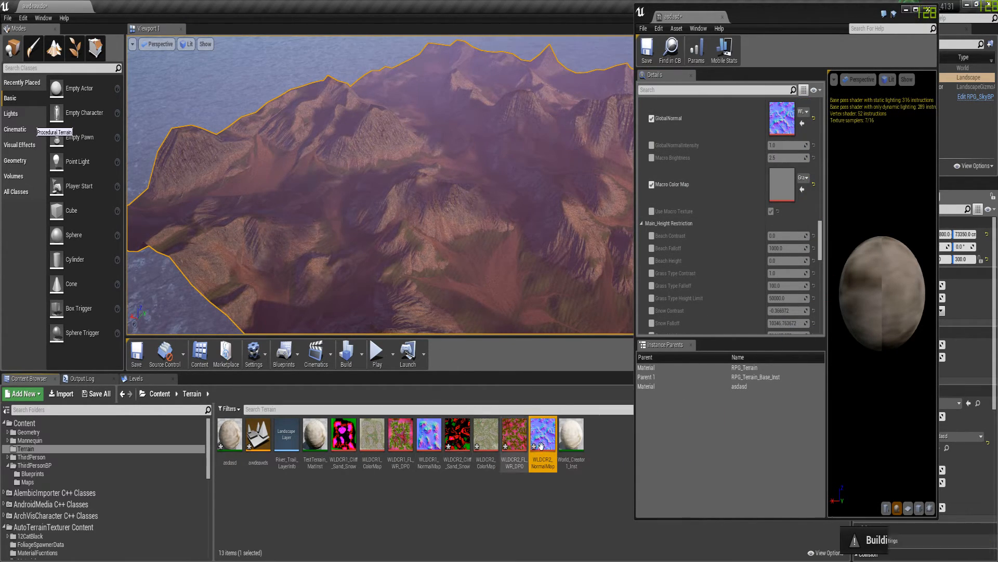
left_click_drag(486, 439, 782, 185)
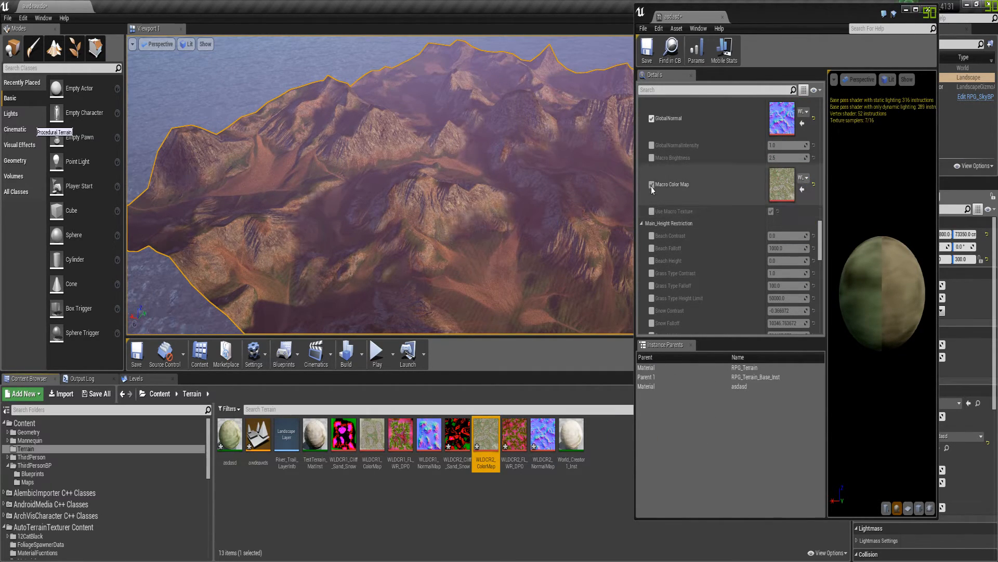
Compare the landscape with and without the Macro Color Map by toggling its override, leaving it enabled
left_click(652, 185)
left_click(652, 185)
left_click(651, 186)
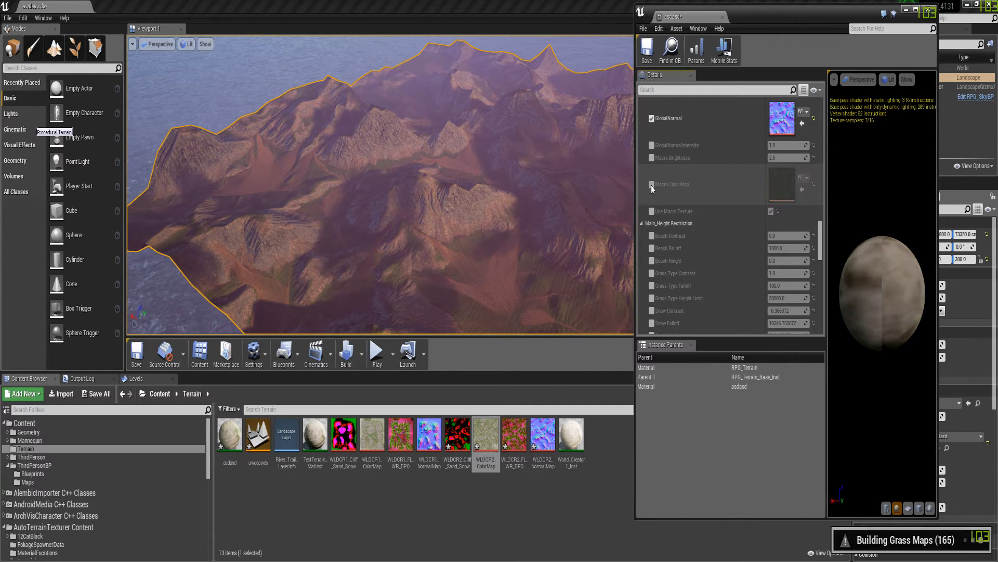
left_click(652, 186)
left_click(652, 186)
left_click(652, 185)
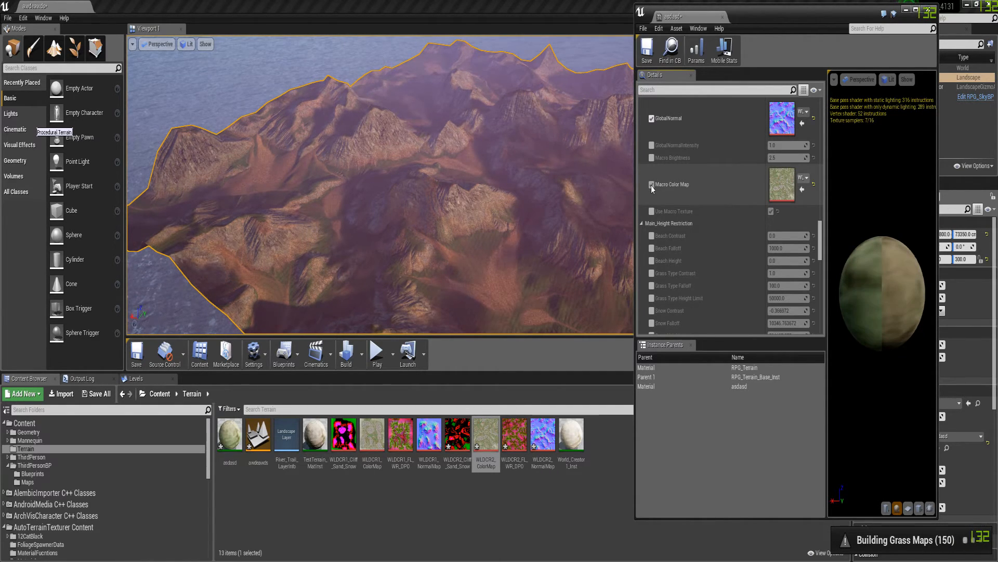
left_click(651, 185)
left_click(651, 185)
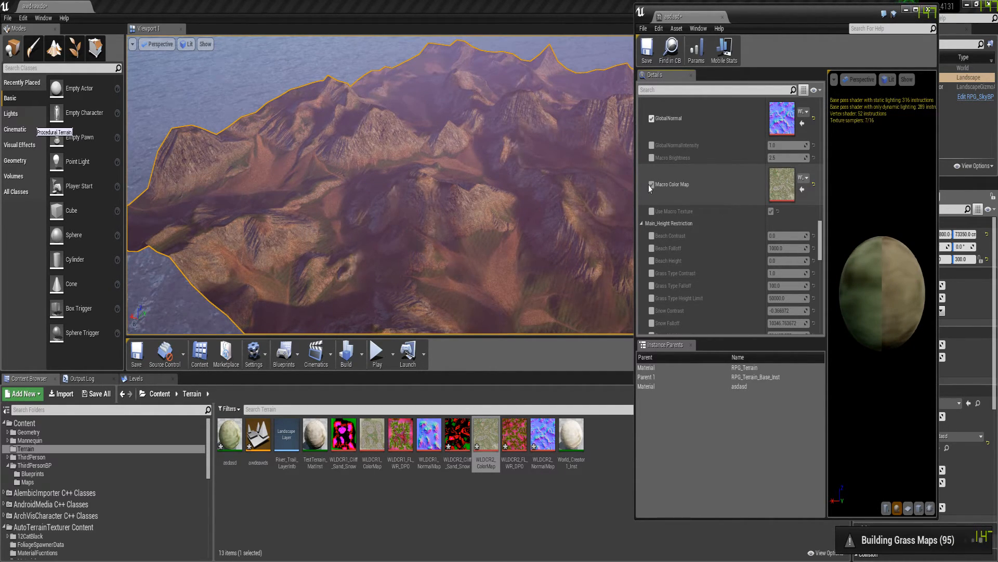
left_click(652, 185)
left_click(652, 185)
left_click(651, 185)
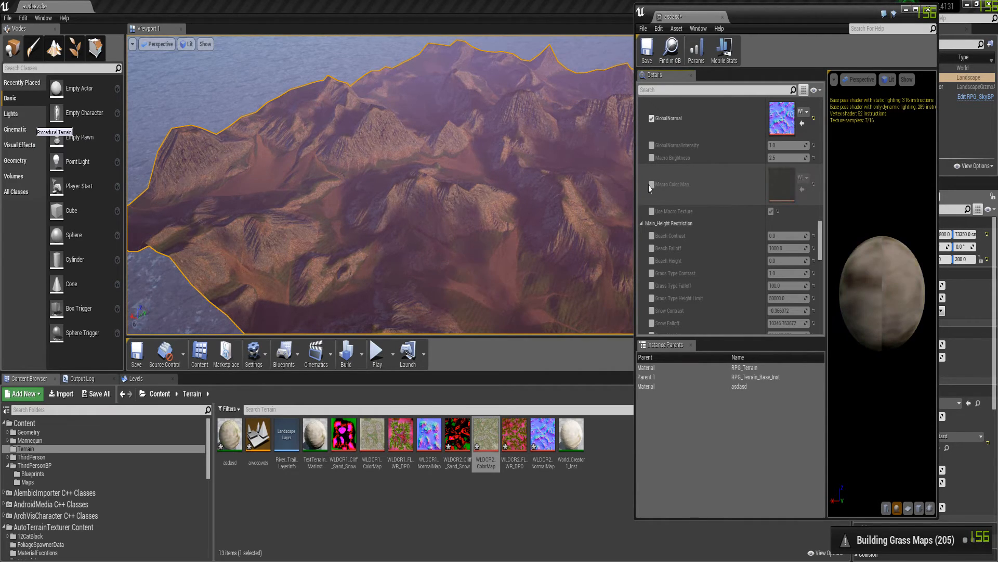
left_click(651, 185)
Examine the textured landscape at ground level and from above, checking the trails, slopes and color variation
key("w")
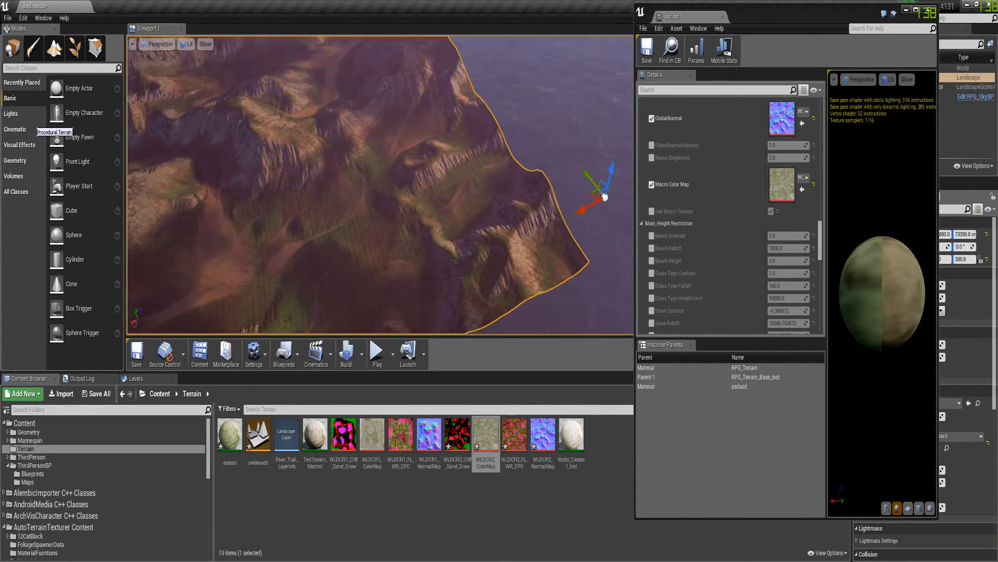
key("w")
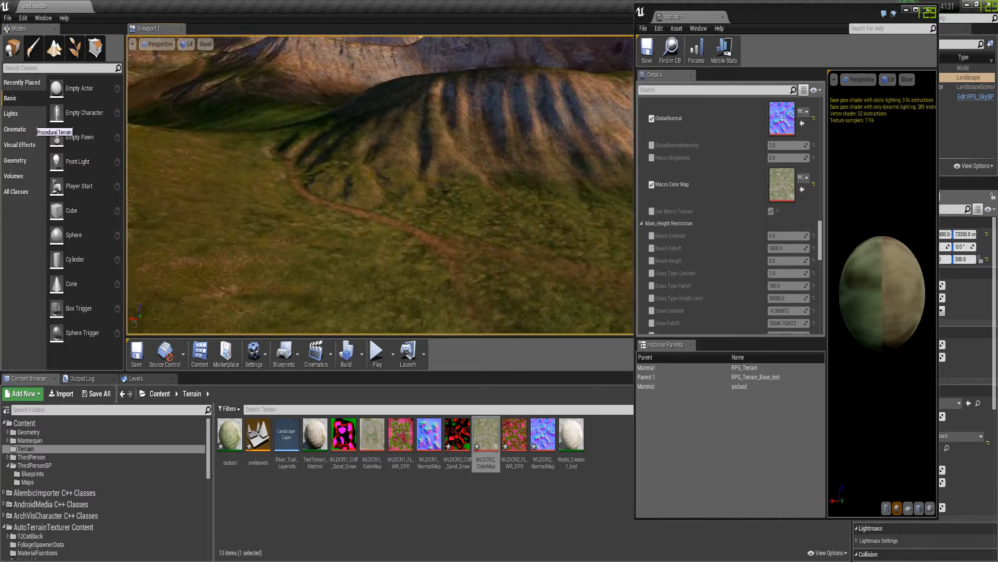
key("w")
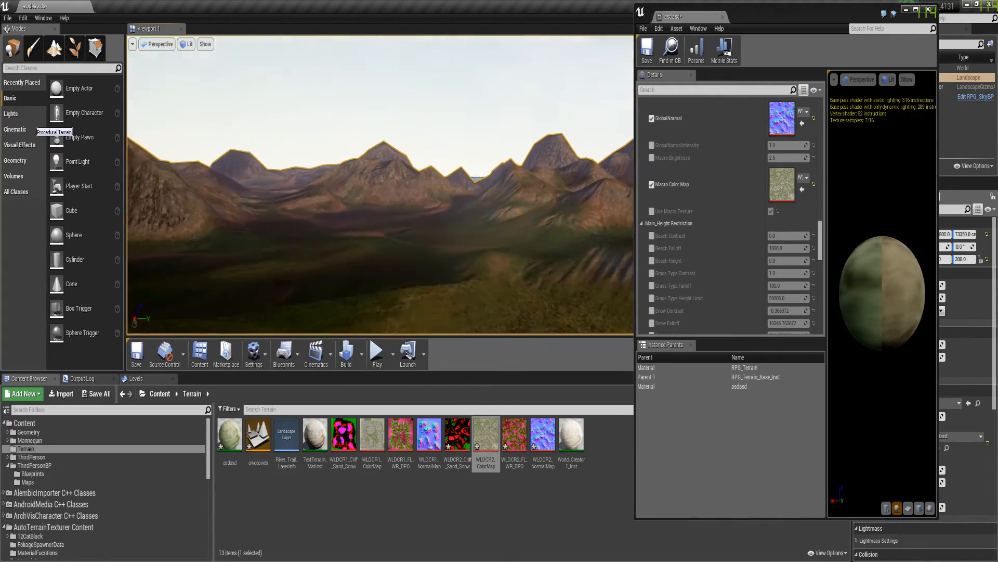
right_click_drag(426, 228, 426, 228)
key("w")
right_click_drag(502, 228, 502, 228)
key("w")
key("w")
key("w")
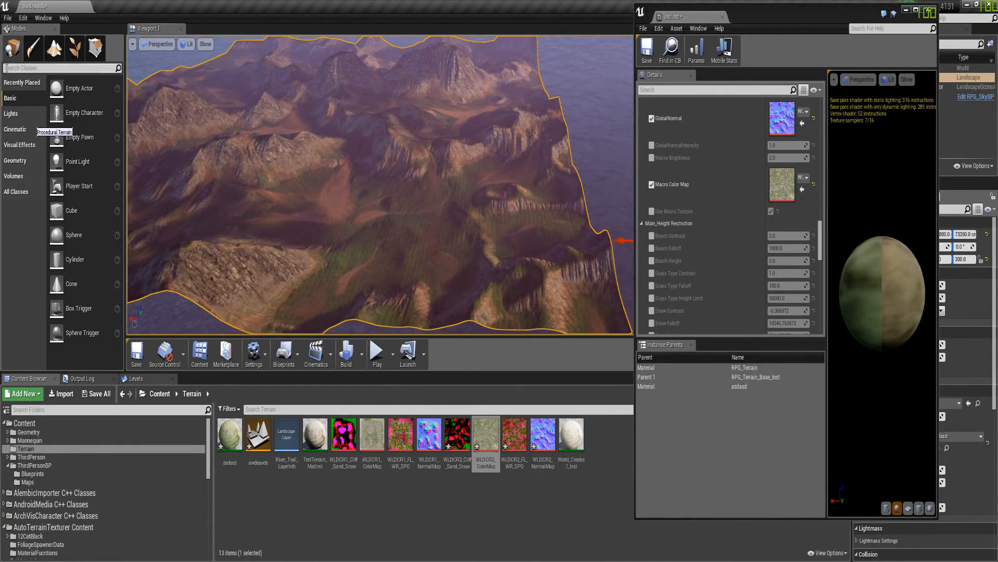
Switch the editor to Foliage mode and survey the landscape's mountains and valleys
left_click(75, 48)
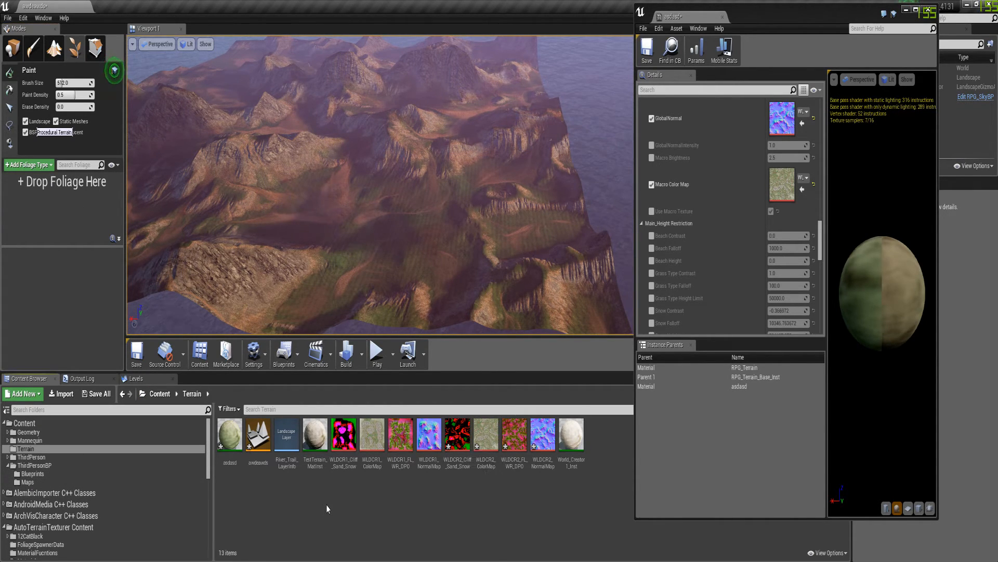
key("w")
right_click_drag(379, 184, 578, 163)
key("w")
key("w")
key("w")
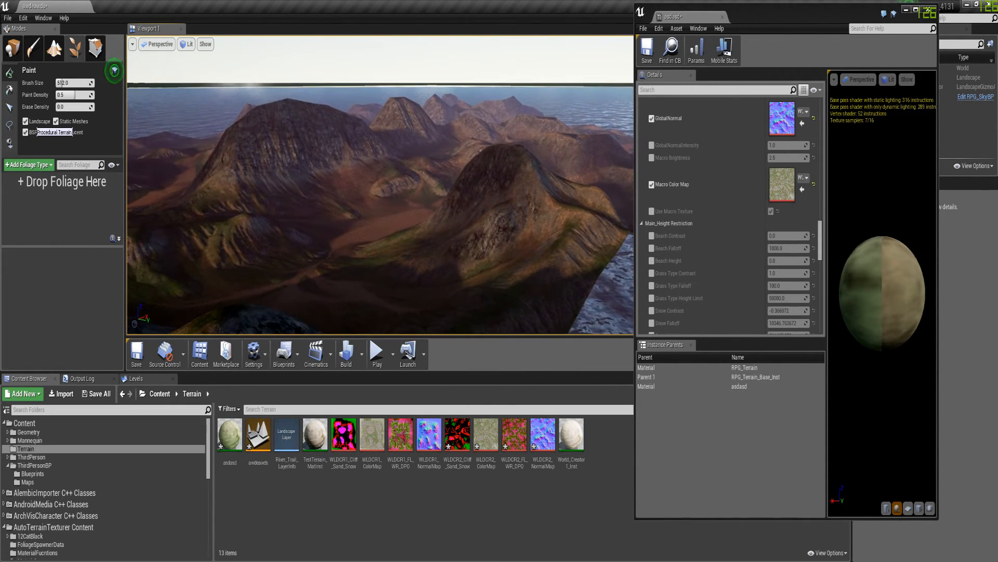
right_click_drag(380, 185, 372, 154)
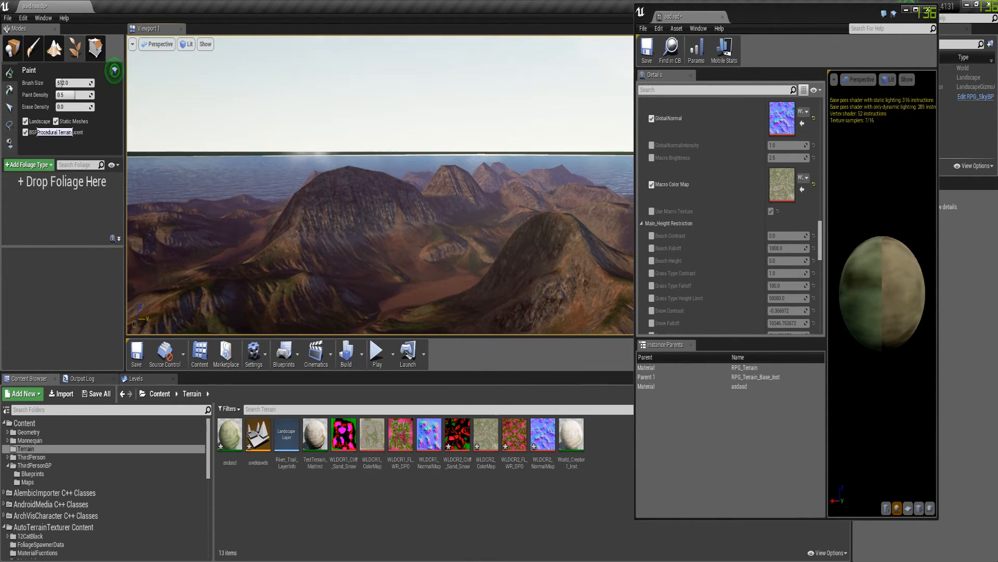
scroll(782, 170, "up", 1)
right_click_drag(781, 167, 804, 177)
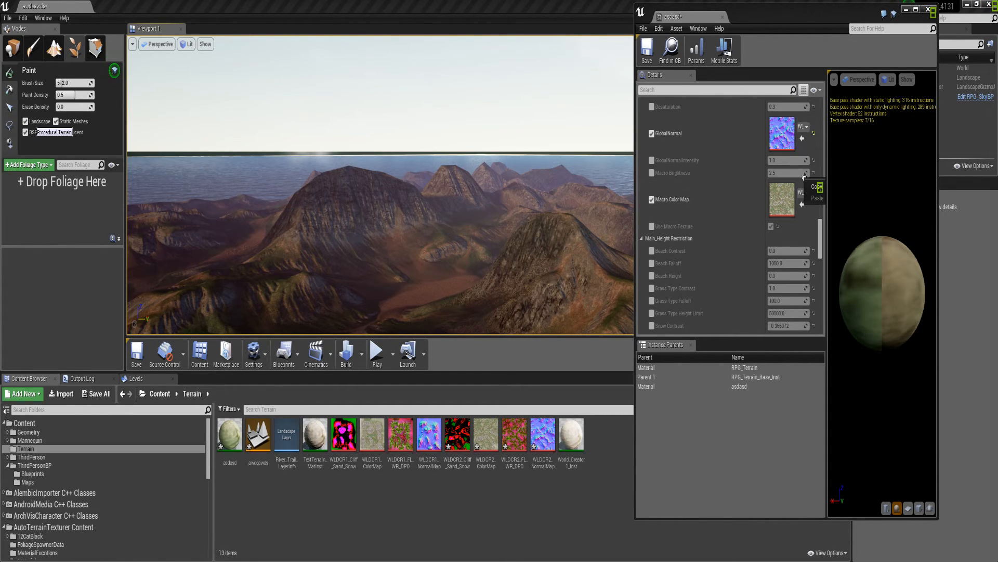
right_click_drag(176, 218, 205, 252)
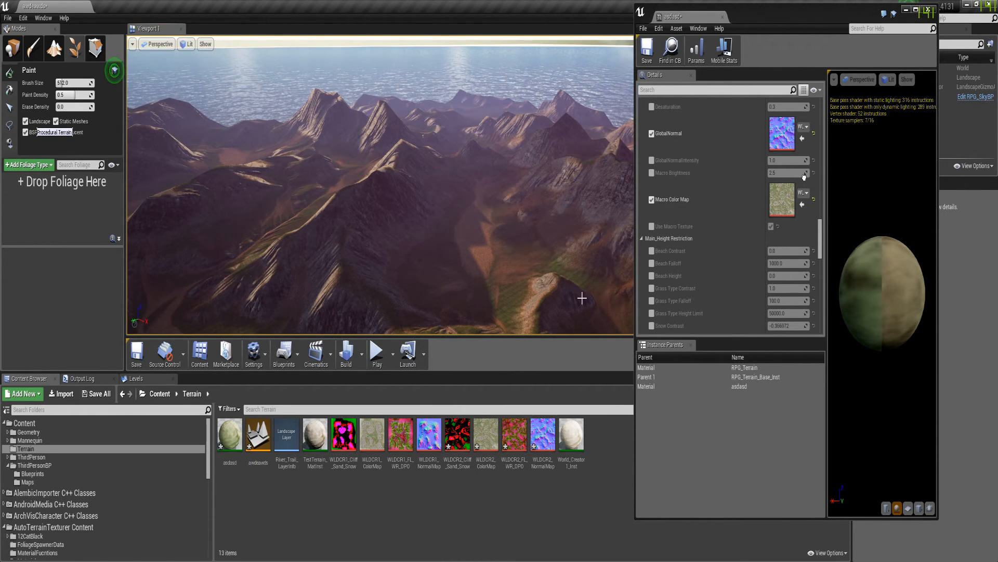
Look through the TreeIt, Rocks and ProcedualFoliage asset folders of 12CatBlack under AutoTerrainTexturer Content
scroll(102, 467, "down", 4)
double_click(45, 437)
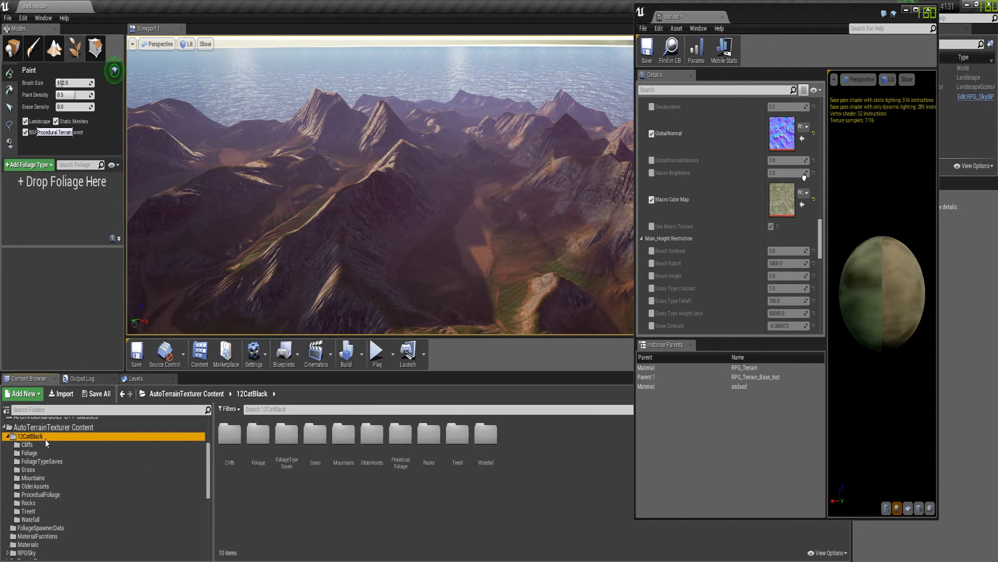
left_click(29, 503)
left_click(57, 512)
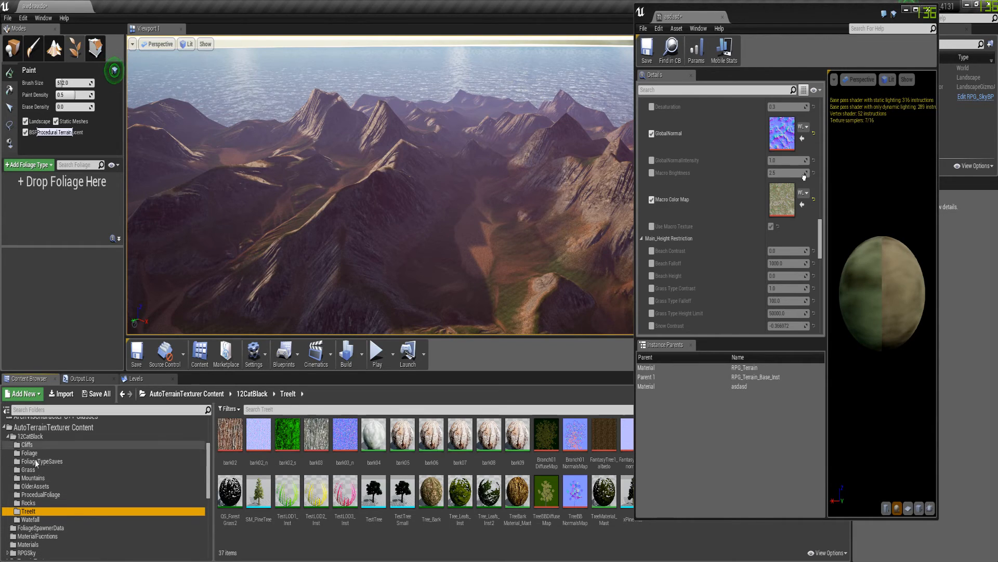
left_click(51, 504)
left_click(46, 512)
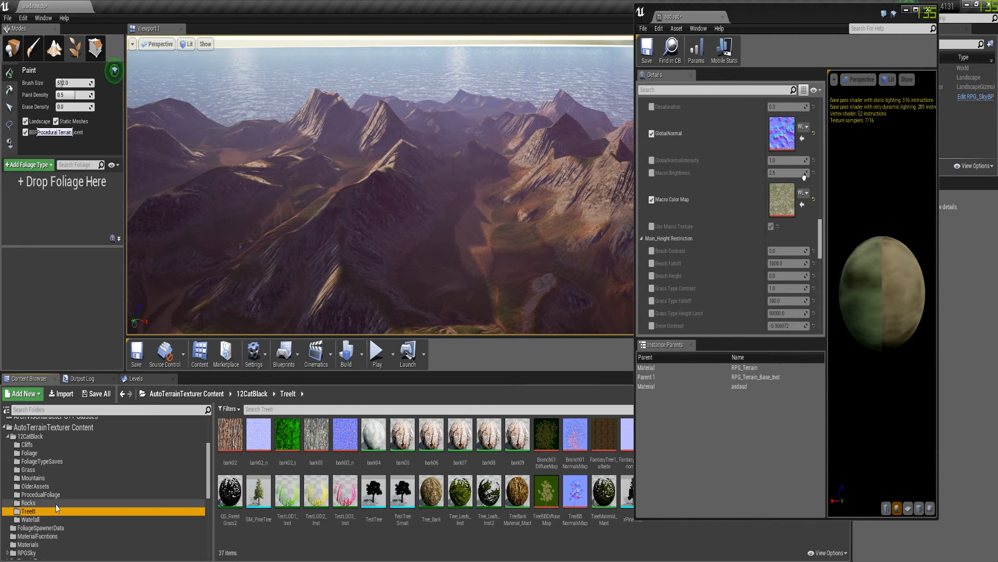
left_click(55, 503)
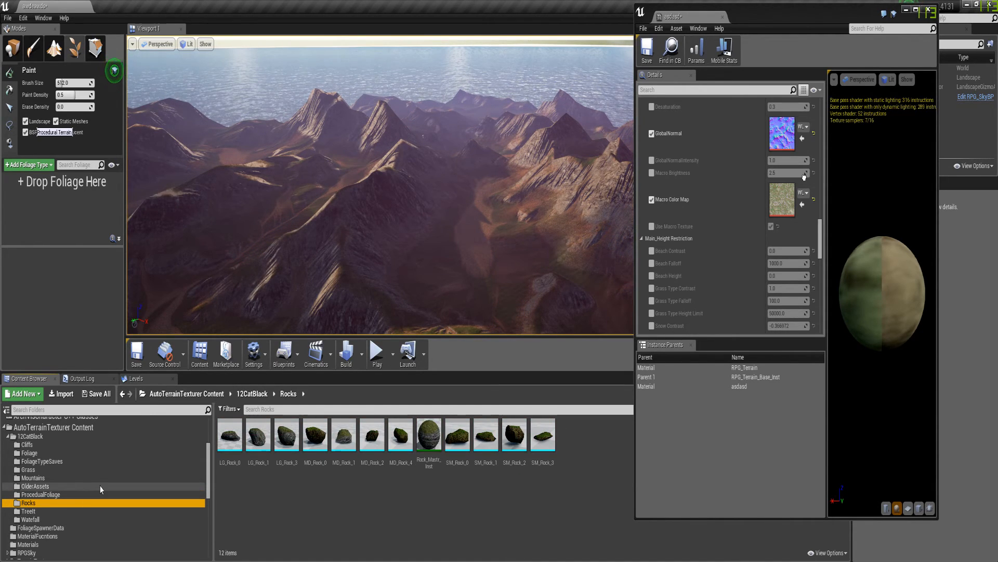
left_click(64, 495)
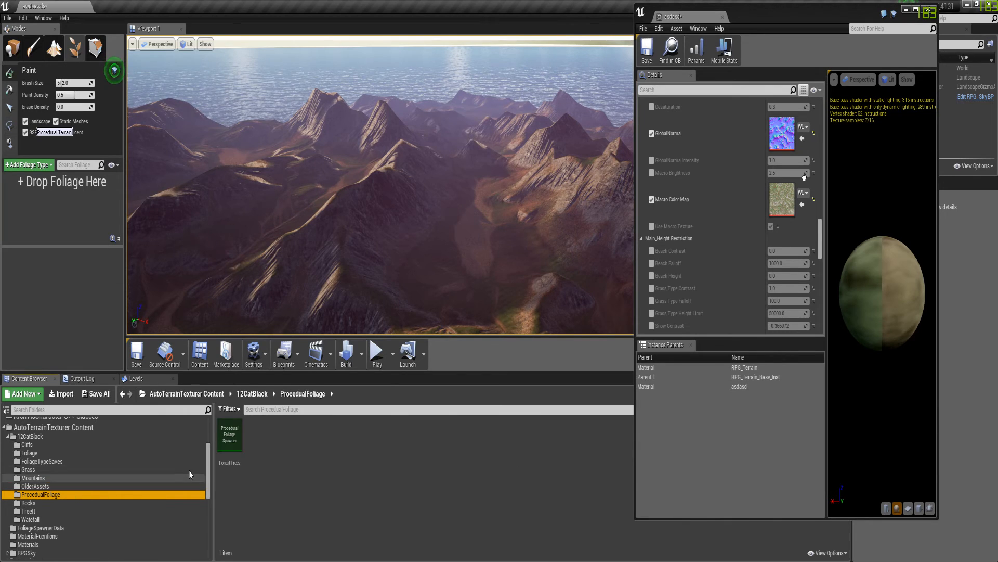
Look through the OlderAssets, waterfall, Mountains, Grass, Foliage and Cliffs folders of 12CatBlack for assets to populate the landscape
left_click(35, 486)
left_click(30, 511)
left_click(30, 519)
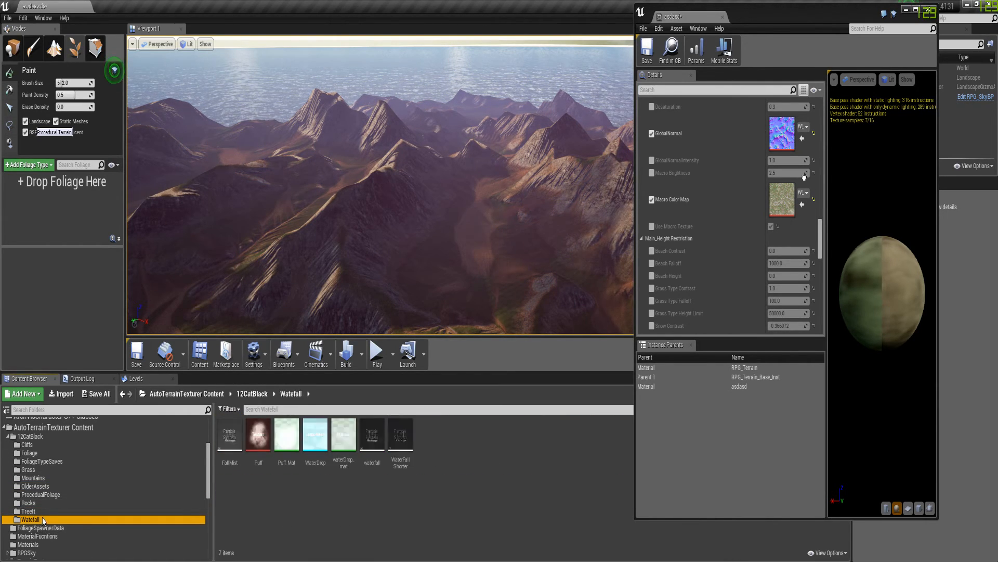
left_click(33, 477)
left_click(36, 470)
left_click(515, 522)
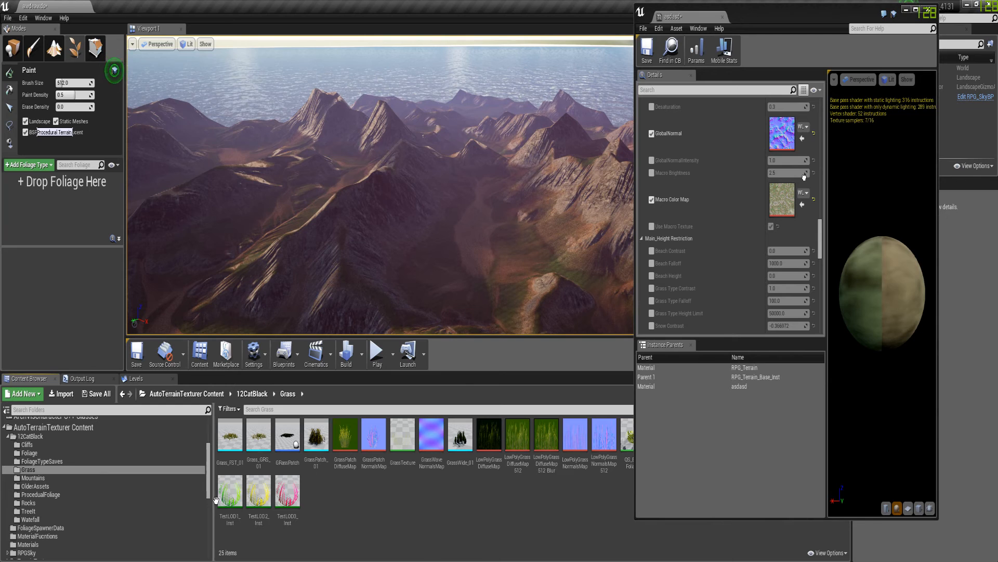
left_click(46, 454)
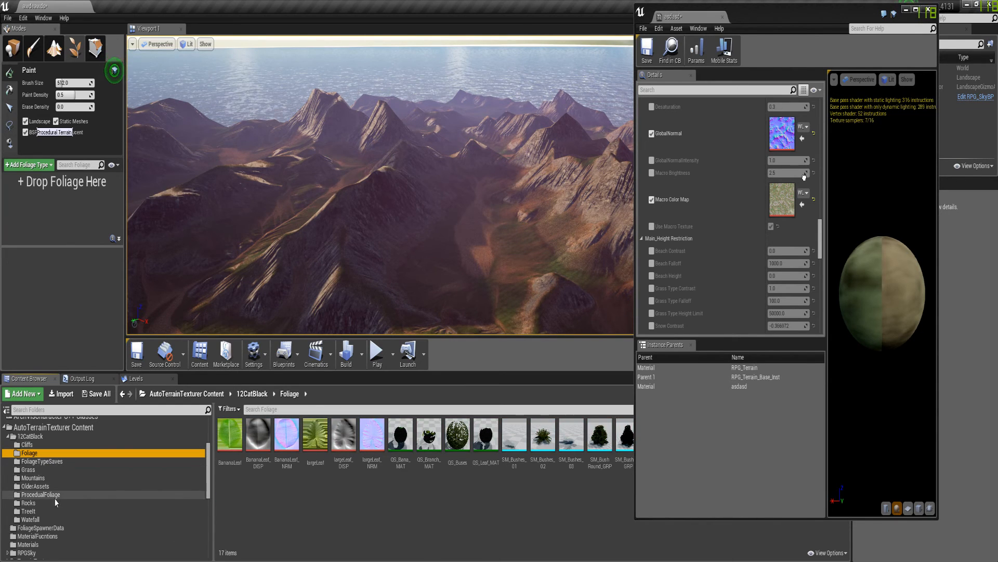
left_click(31, 445)
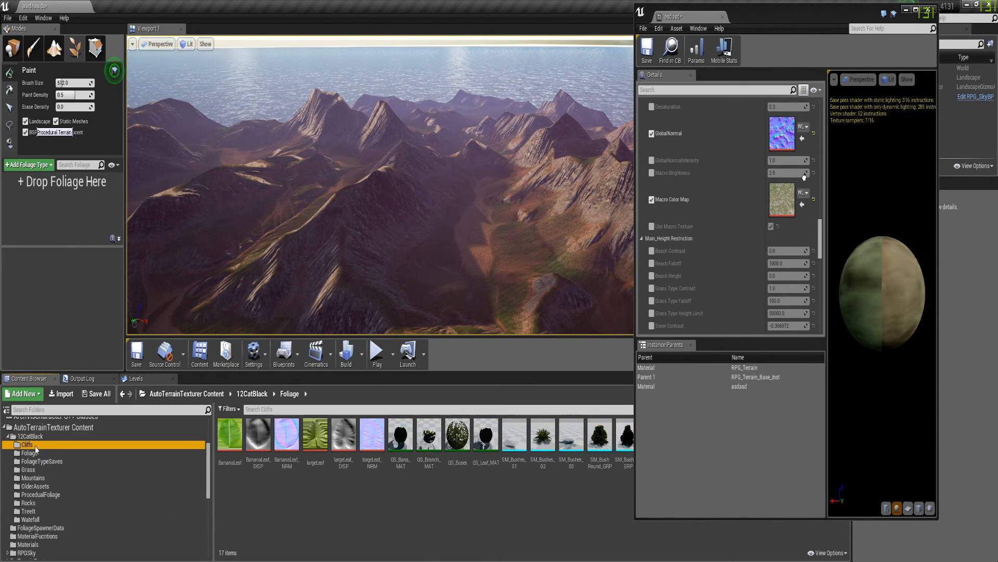
left_click(553, 489)
Minimize the material instance window, filter the Mountains folder to static meshes and place MNTS06_Mesh near the landscape's far ridge
left_click(907, 9)
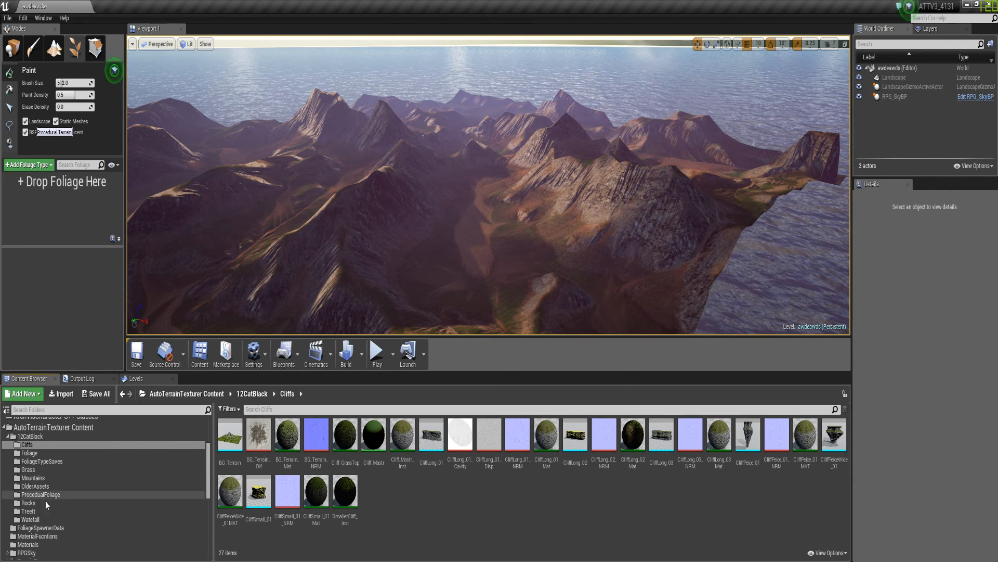
left_click(32, 503)
left_click(33, 478)
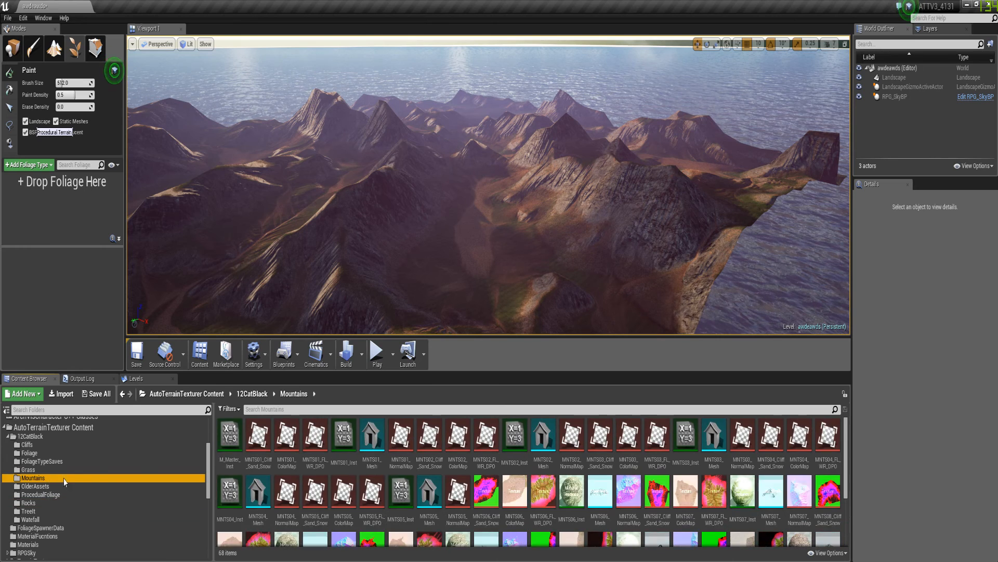
left_click(229, 409)
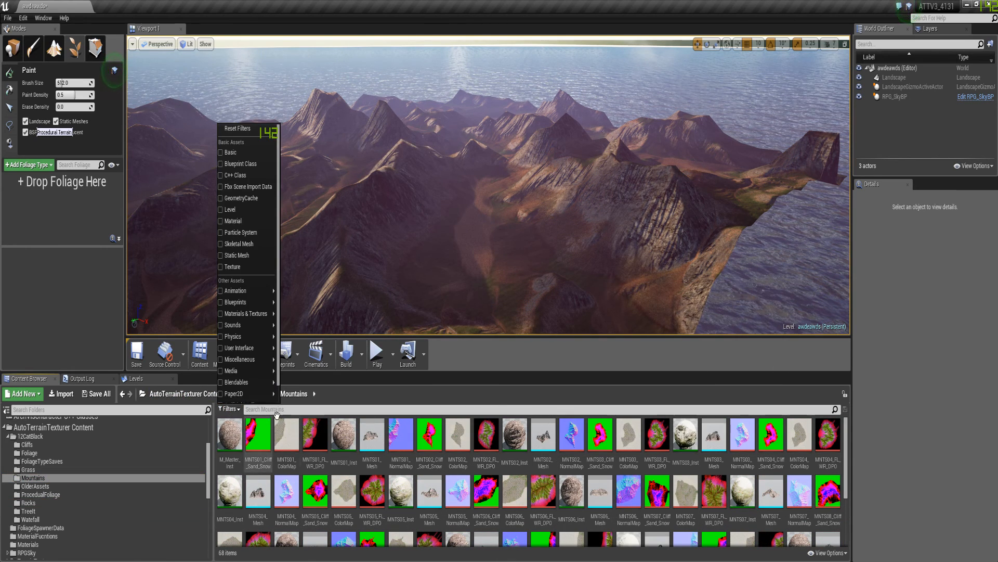
left_click(236, 255)
left_click(429, 450)
left_click_drag(380, 451, 660, 172)
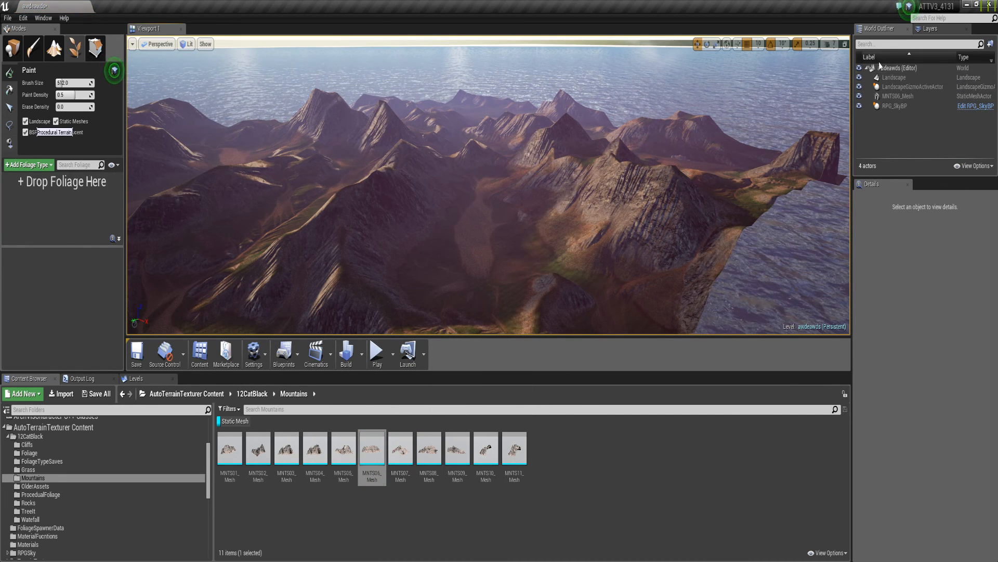
Switch to Place mode, select the MNTS06_Mesh mountain and scale it uniformly to 30
left_click(12, 48)
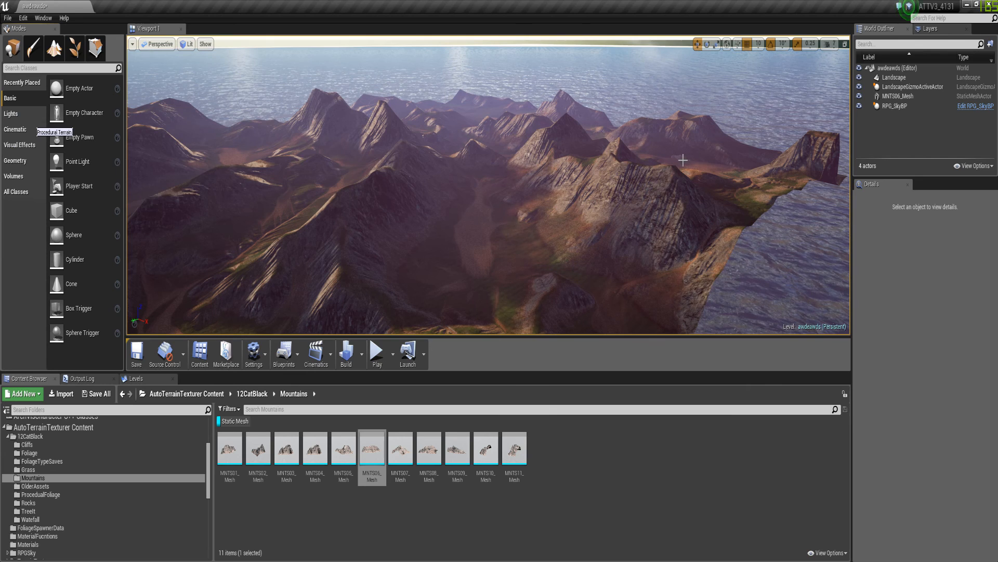
left_click(669, 178)
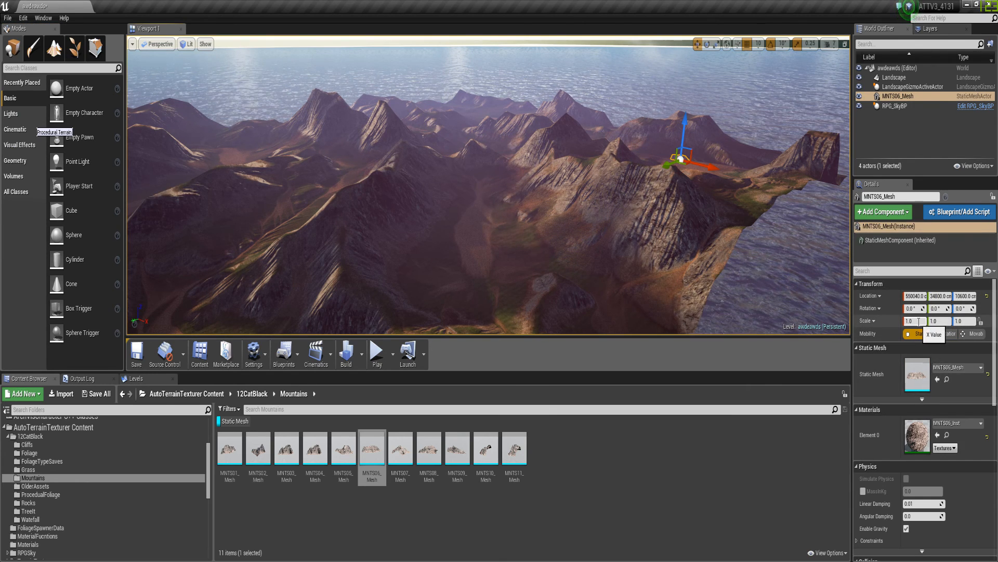
left_click(981, 322)
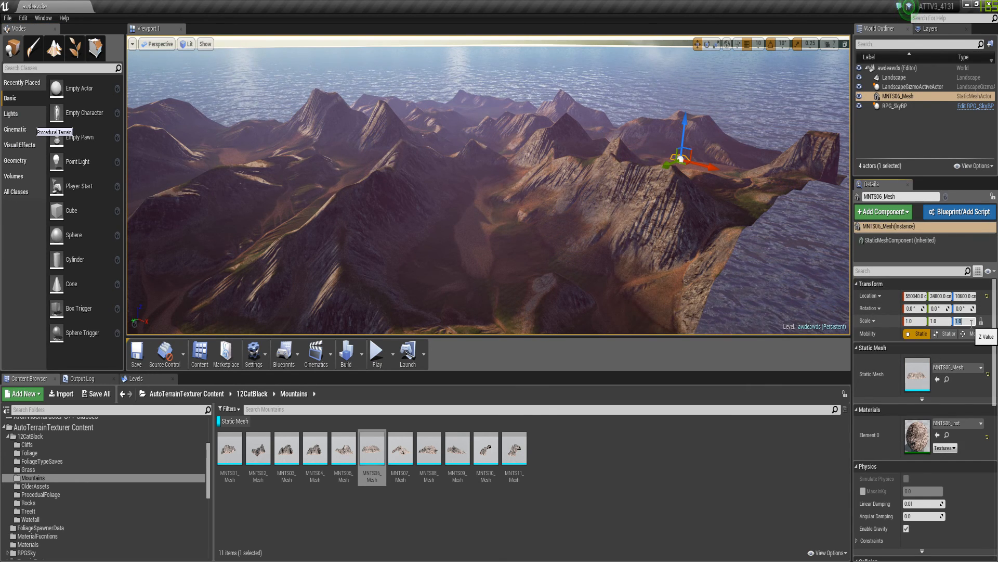
left_click(971, 323)
type("30")
key("Return")
right_click_drag(680, 226, 718, 215)
left_click_drag(542, 201, 470, 175)
left_click(654, 127)
key("w")
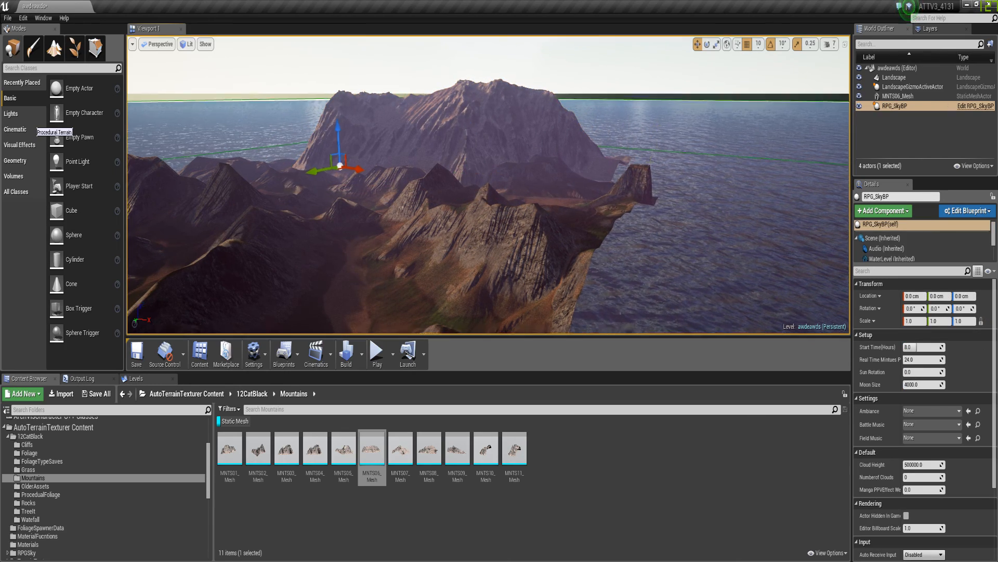